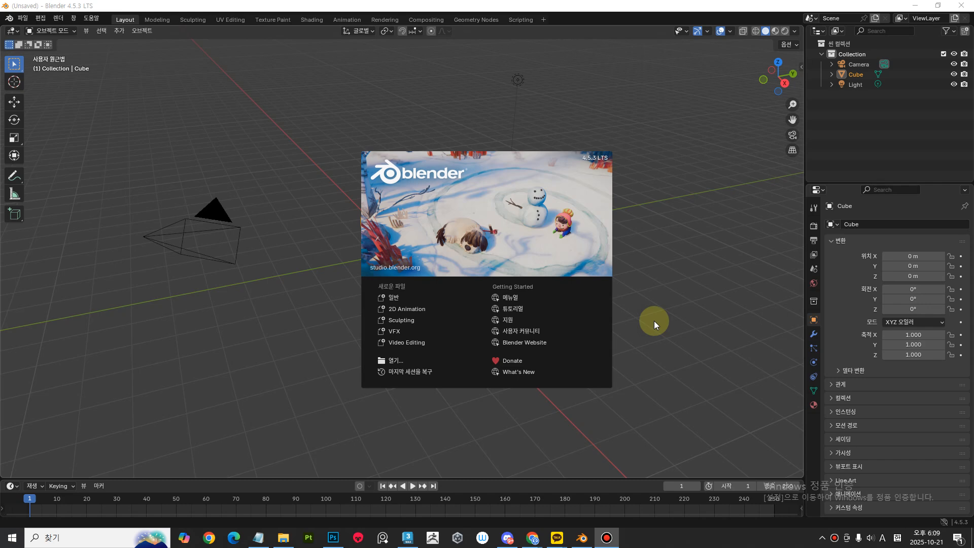
# Dismiss the splash screen and review the interface language options in the Preferences, leaving the language on Korean.
pyautogui.click(648, 319)
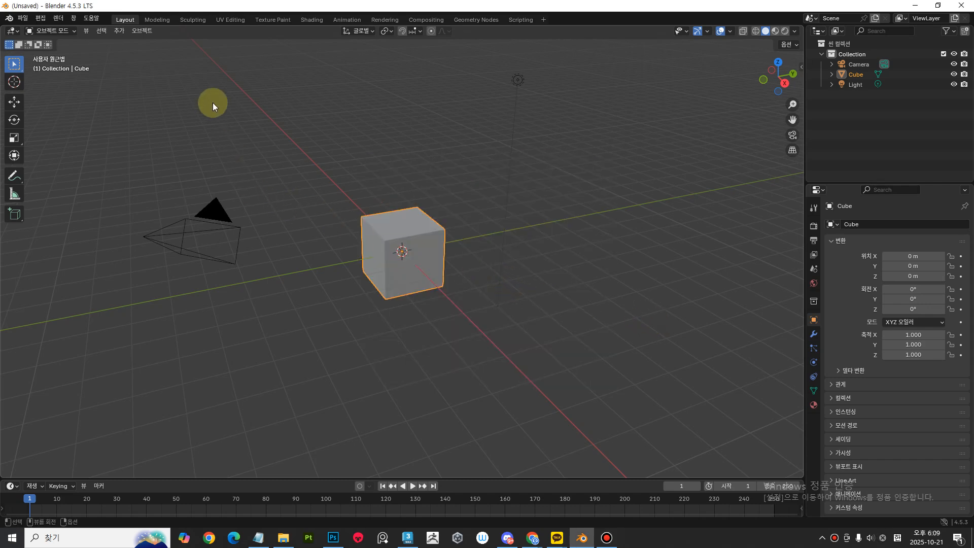
pyautogui.click(92, 18)
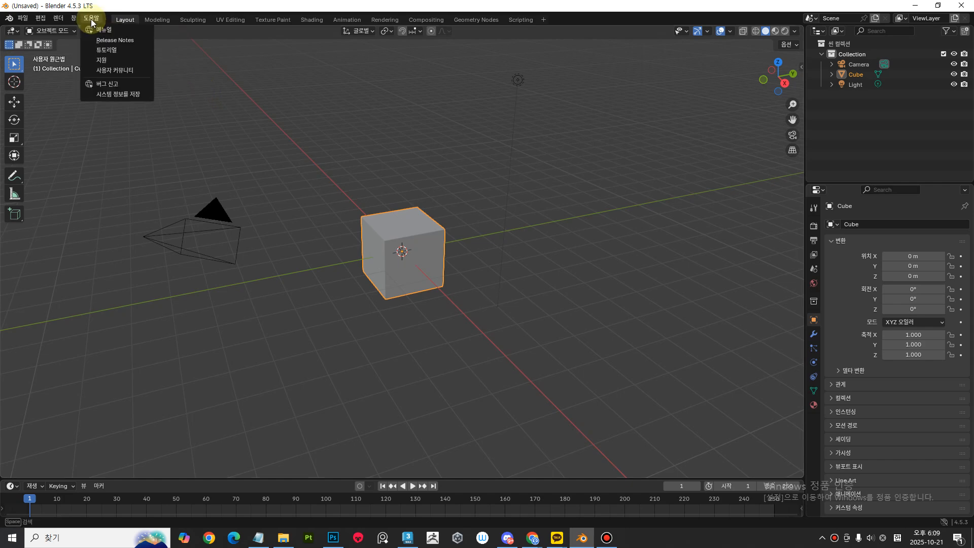
pyautogui.moveTo(40, 19)
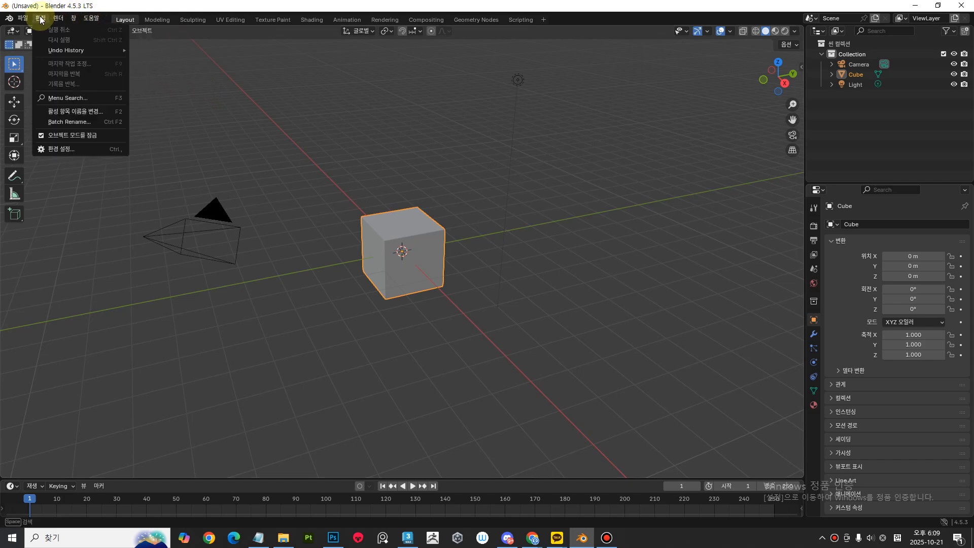
pyautogui.click(59, 148)
pyautogui.moveTo(113, 7); pyautogui.dragTo(135, 58)
pyautogui.scroll(-5, 294, 274)
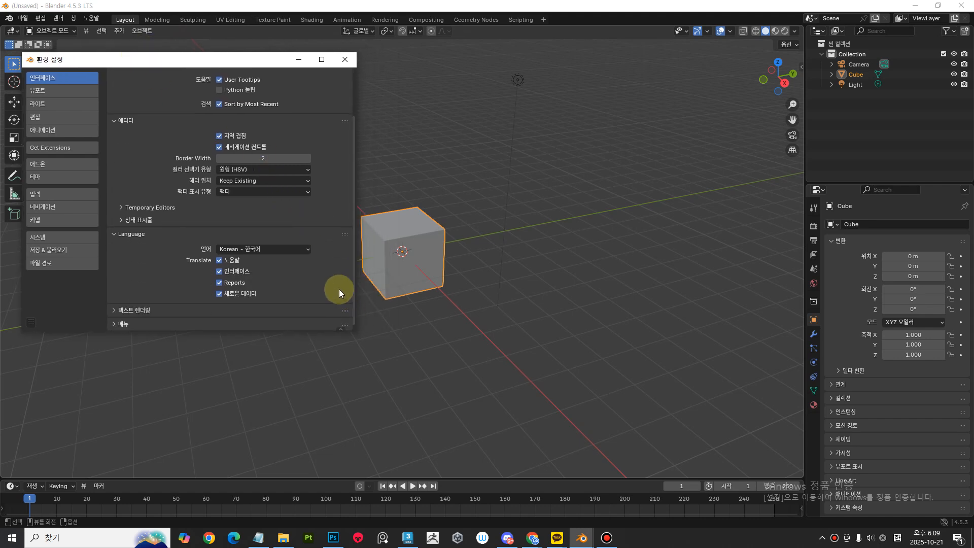
pyautogui.scroll(5, 329, 283)
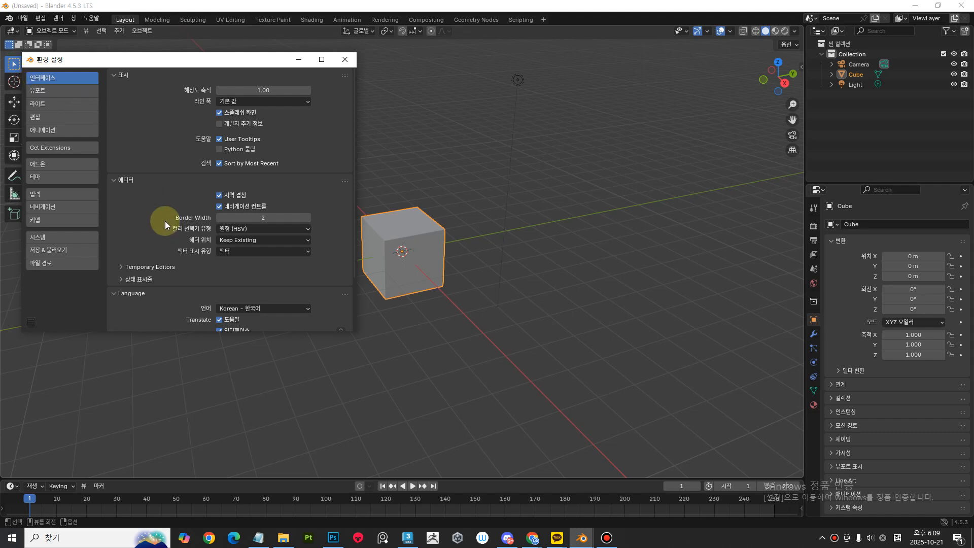
pyautogui.scroll(-3, 152, 289)
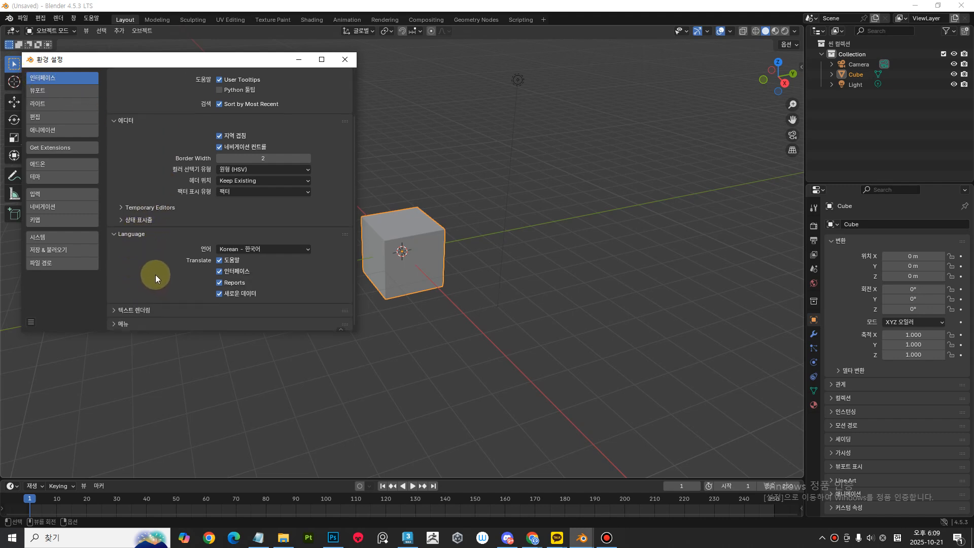
pyautogui.click(257, 248)
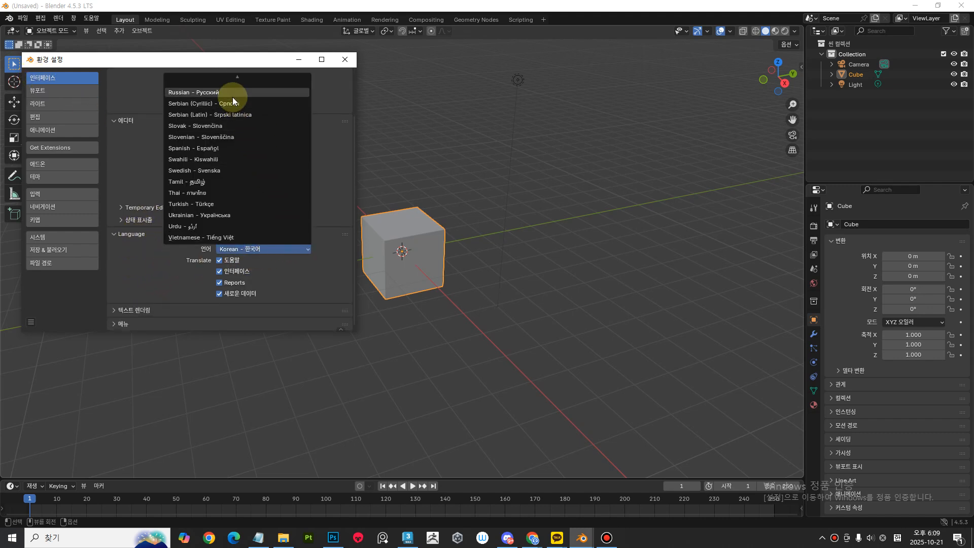
pyautogui.scroll(8, 233, 96)
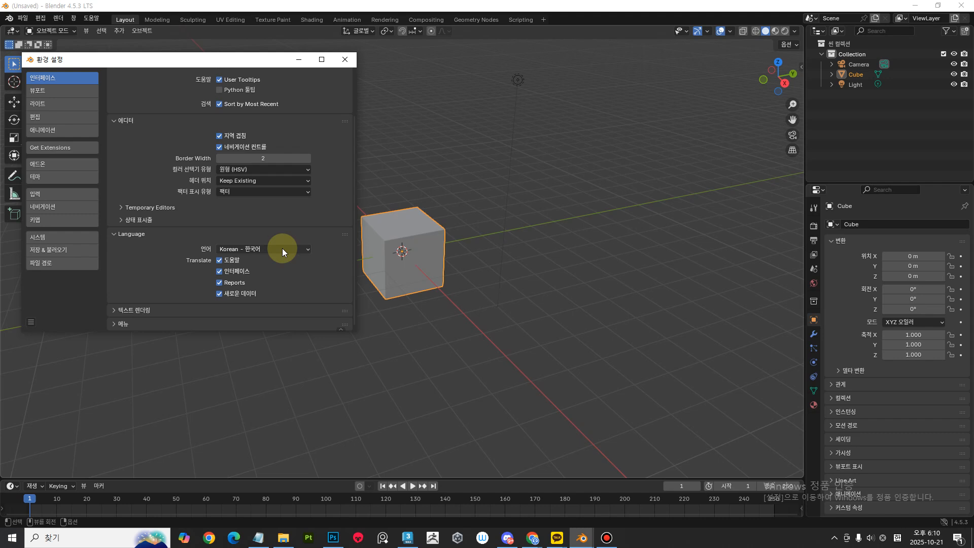
pyautogui.click(345, 59)
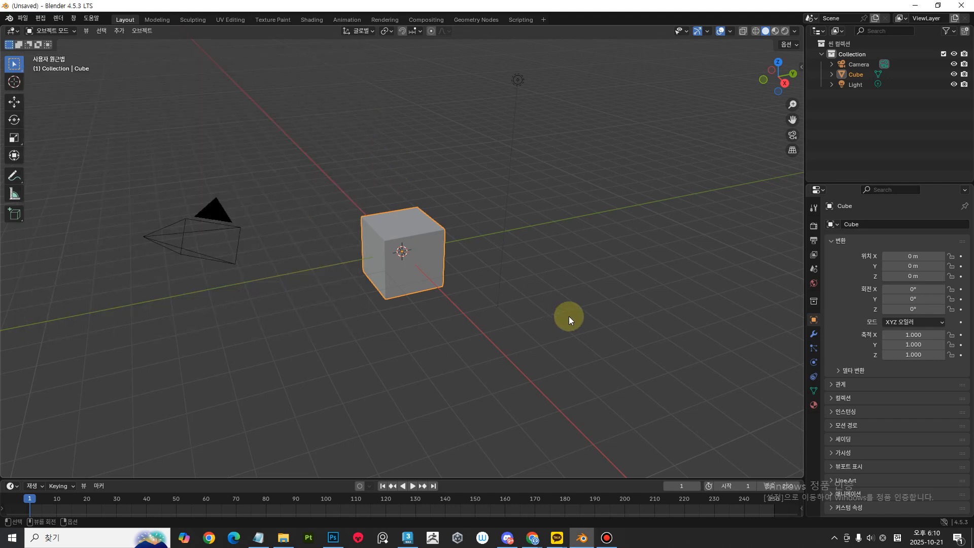
# Restore the Blender window from full screen and resize it to fill the space beside the Notepad shortcut notes.
pyautogui.doubleClick(477, 10)
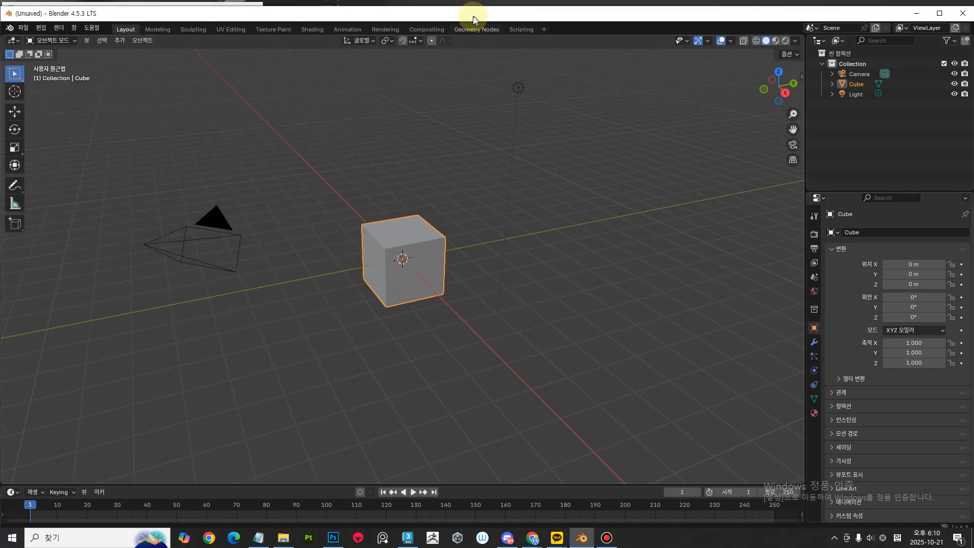
pyautogui.moveTo(34, 17); pyautogui.dragTo(406, 57)
pyautogui.moveTo(584, 63); pyautogui.dragTo(443, 9)
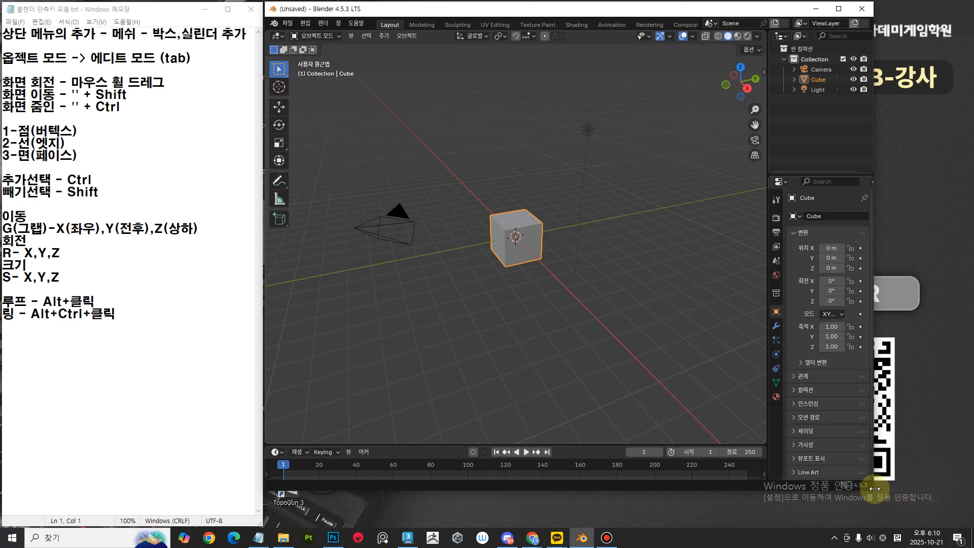
pyautogui.moveTo(873, 493); pyautogui.dragTo(965, 533)
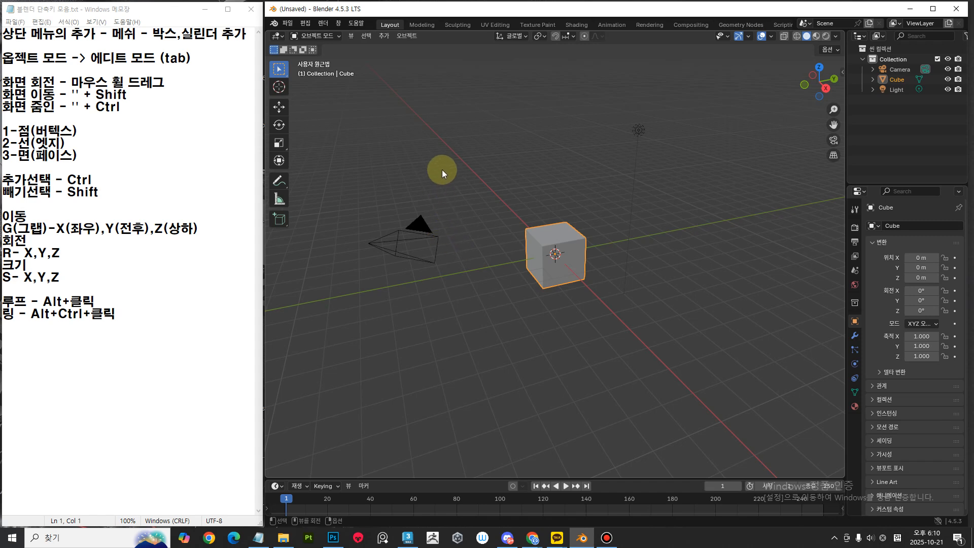
# Look through the Modeling, Sculpting, UV Editing, Shading and Rendering workspaces and compare Modeling with Layout.
pyautogui.click(421, 25)
pyautogui.click(386, 23)
pyautogui.click(407, 23)
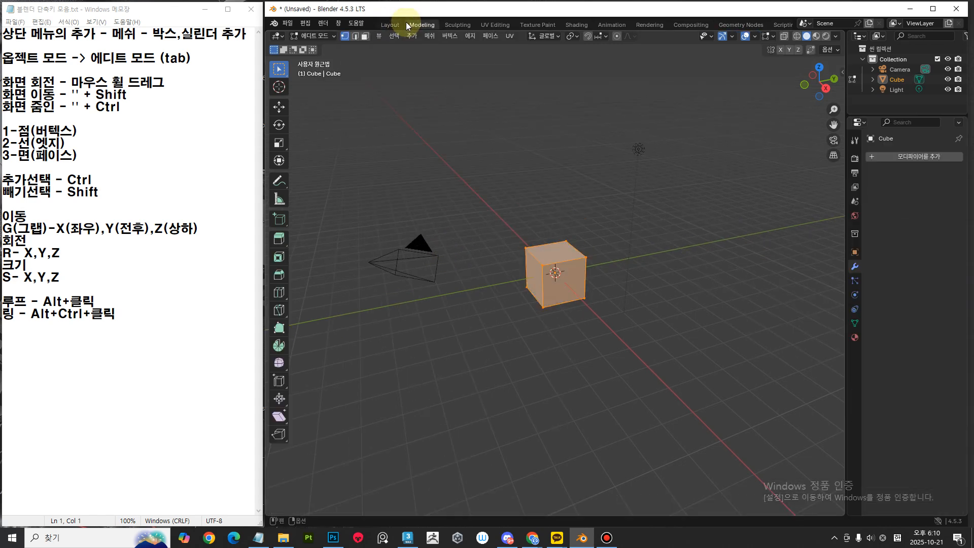
pyautogui.click(394, 23)
pyautogui.click(409, 23)
pyautogui.click(394, 23)
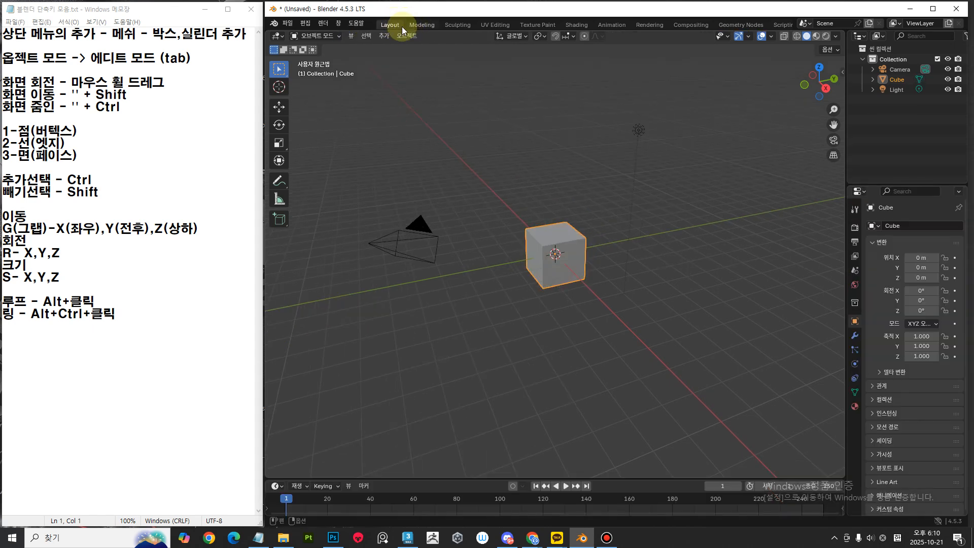
pyautogui.click(423, 22)
pyautogui.click(456, 24)
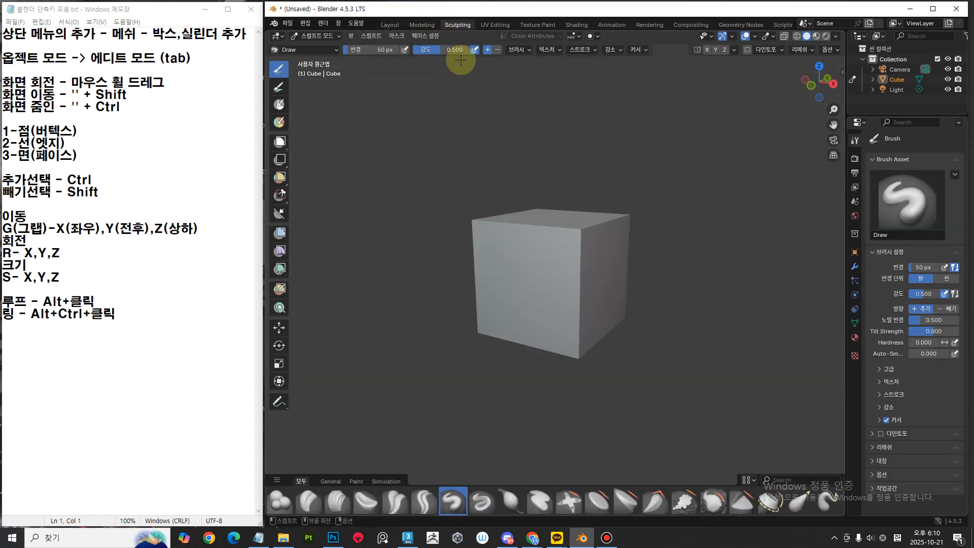
pyautogui.click(495, 24)
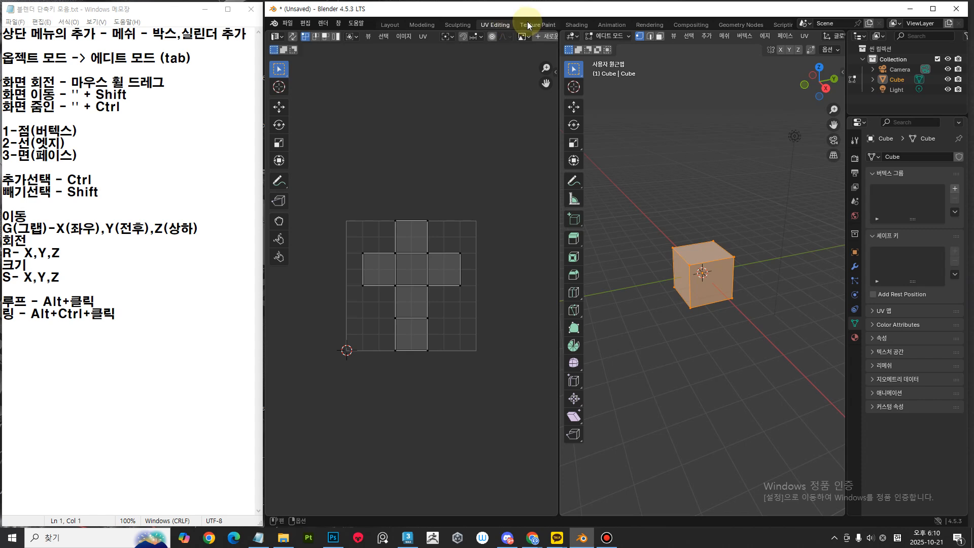
pyautogui.click(528, 24)
pyautogui.click(590, 24)
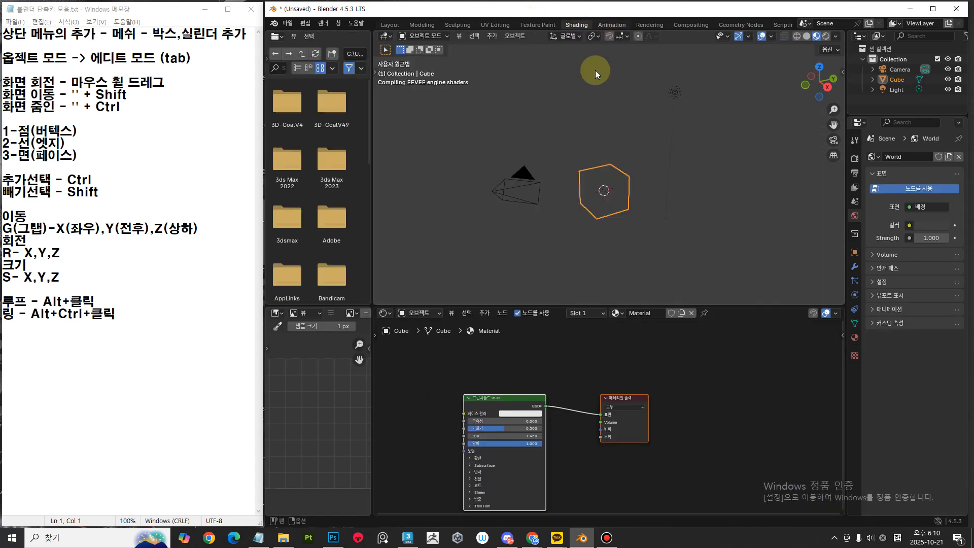
pyautogui.click(604, 23)
pyautogui.click(653, 24)
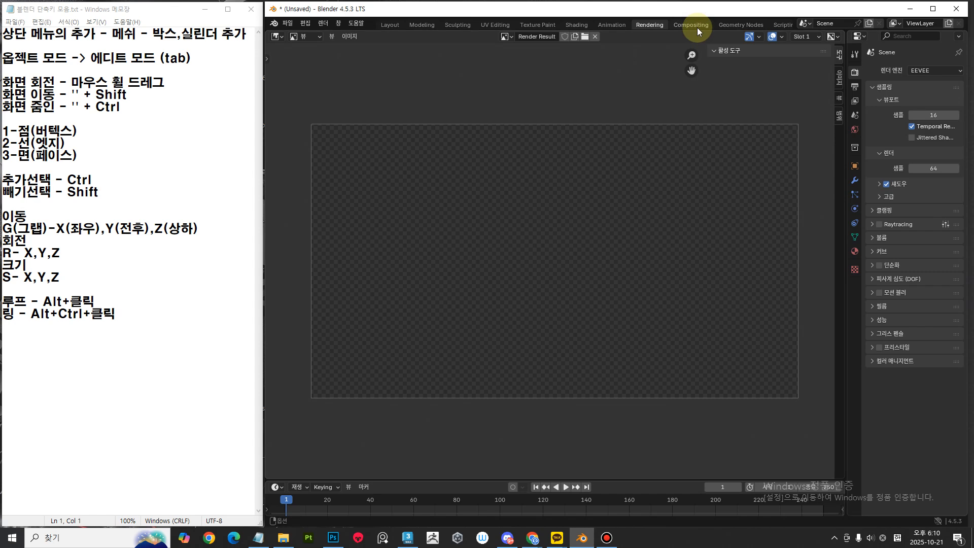
pyautogui.click(384, 24)
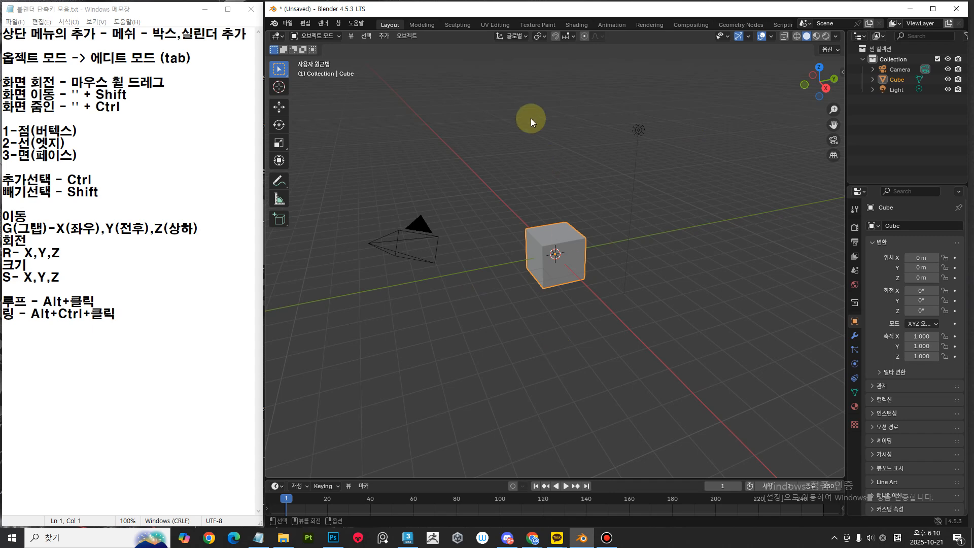
pyautogui.click(421, 24)
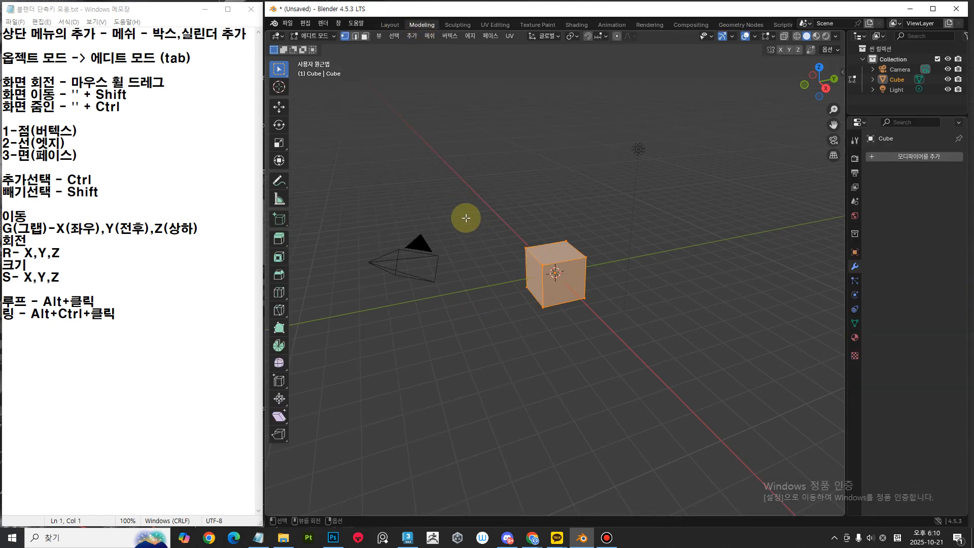
pyautogui.click(387, 24)
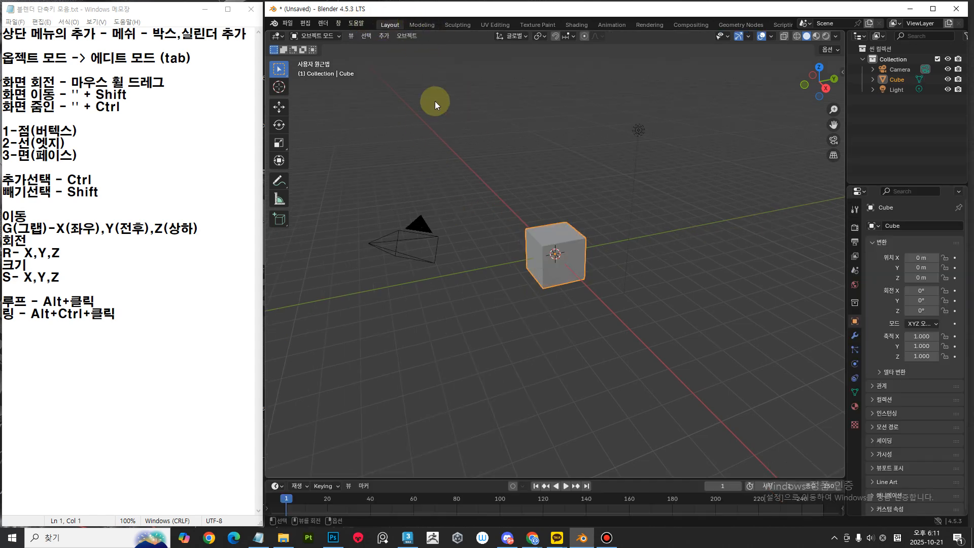
# Select the cube's four top vertices in the Modeling workspace and return to the Layout workspace.
pyautogui.click(420, 25)
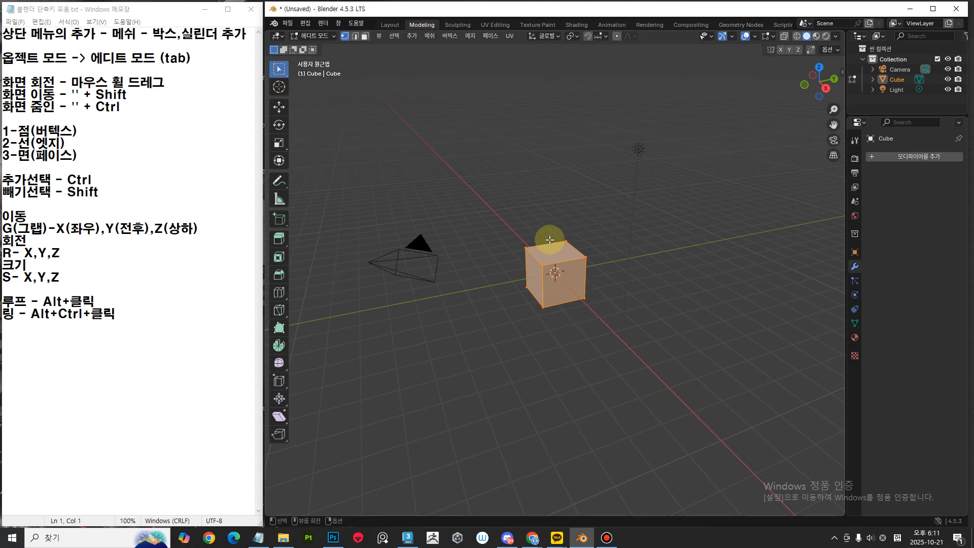
pyautogui.click(616, 257)
pyautogui.click(566, 241)
pyautogui.moveTo(595, 224); pyautogui.dragTo(591, 274)
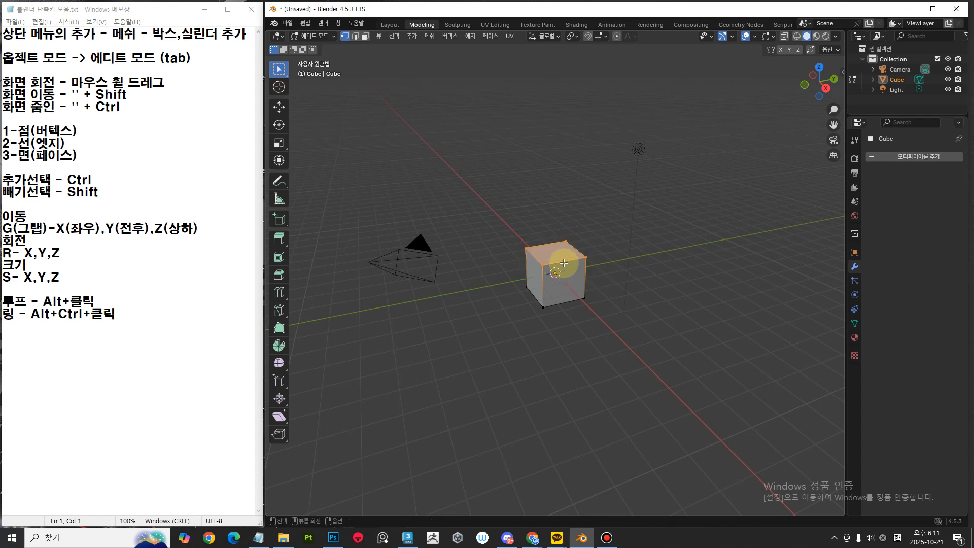
pyautogui.click(390, 25)
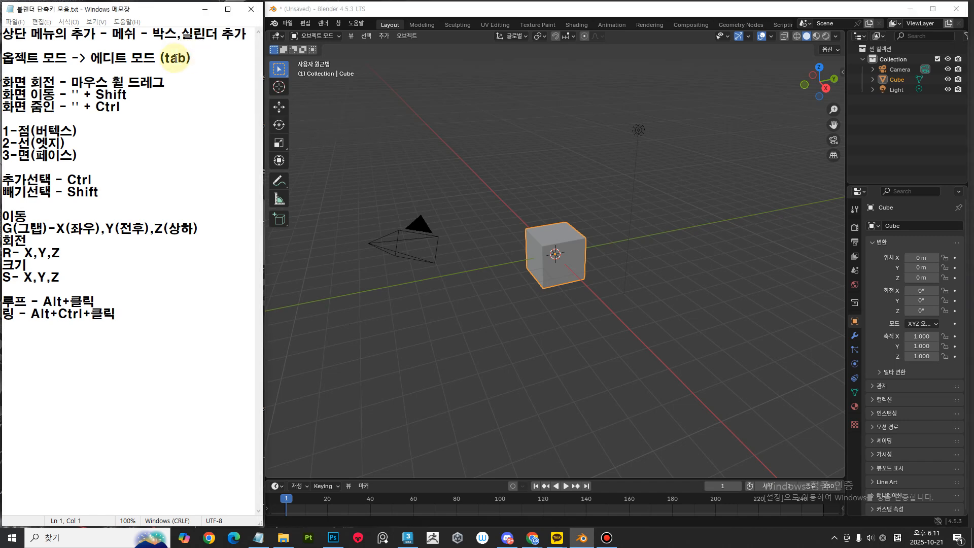
# Highlight the mode-switching line in the notes and toggle the cube into Edit Mode and back to Object Mode.
pyautogui.tripleClick(193, 55)
pyautogui.click(595, 274)
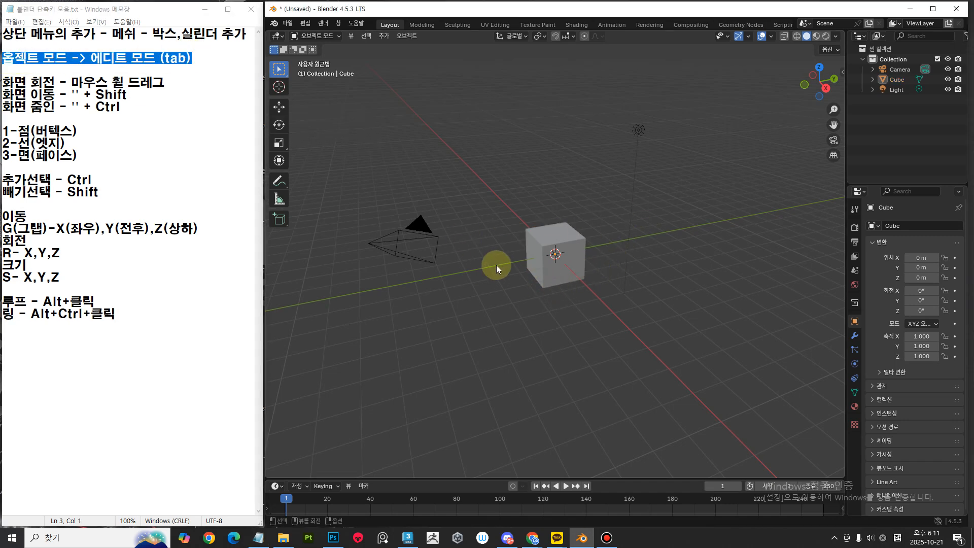
pyautogui.press('Tab')
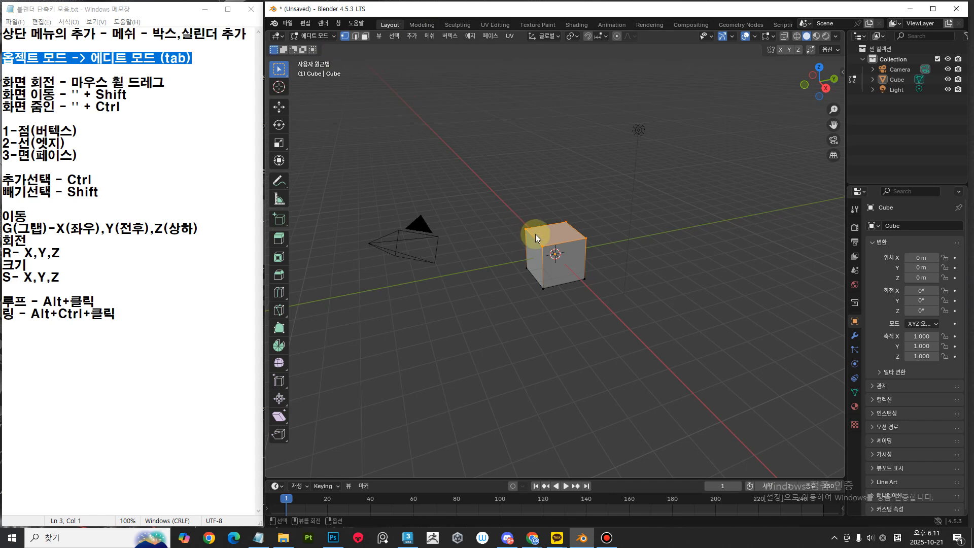
pyautogui.press('Tab')
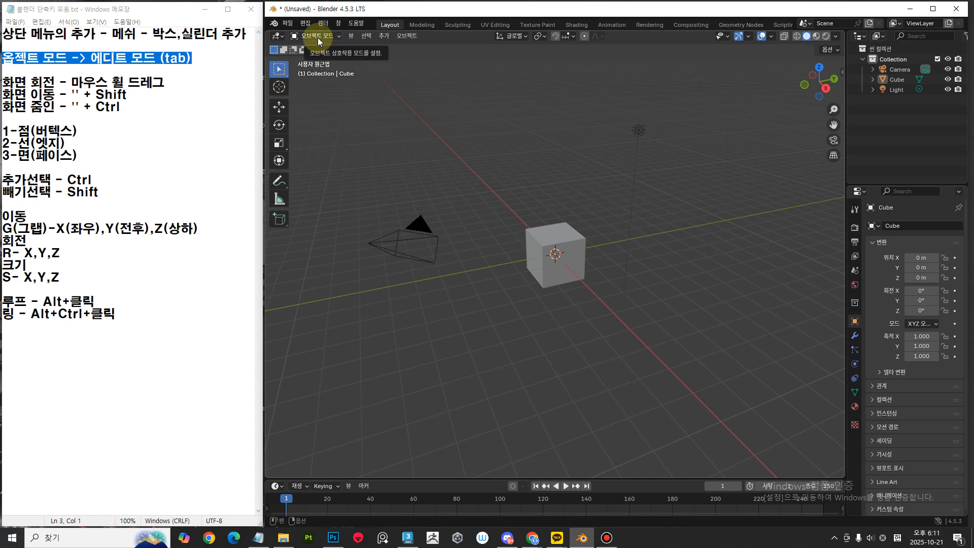
# Highlight the notes' first line about adding meshes and add a cylinder mesh to the scene.
pyautogui.click(383, 36)
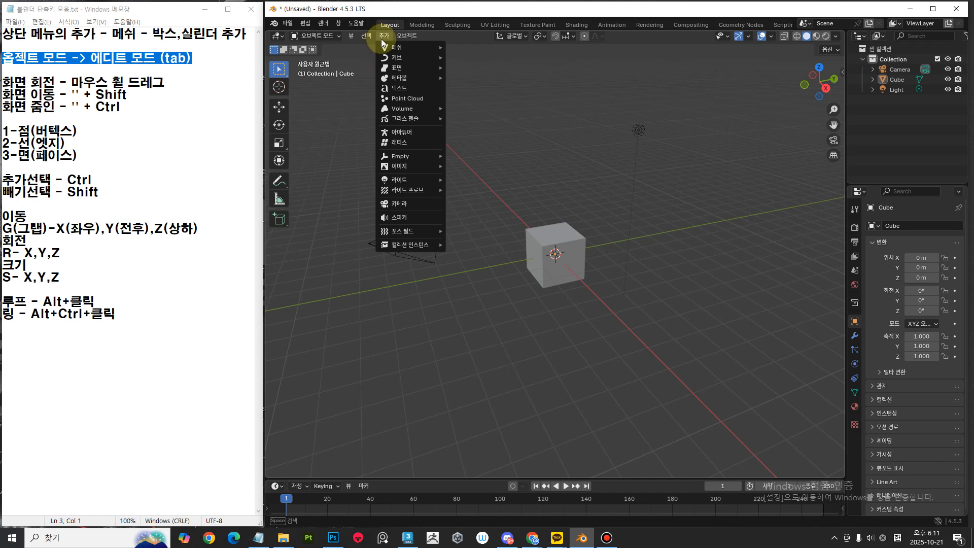
pyautogui.moveTo(3, 34); pyautogui.dragTo(247, 34)
pyautogui.click(399, 104)
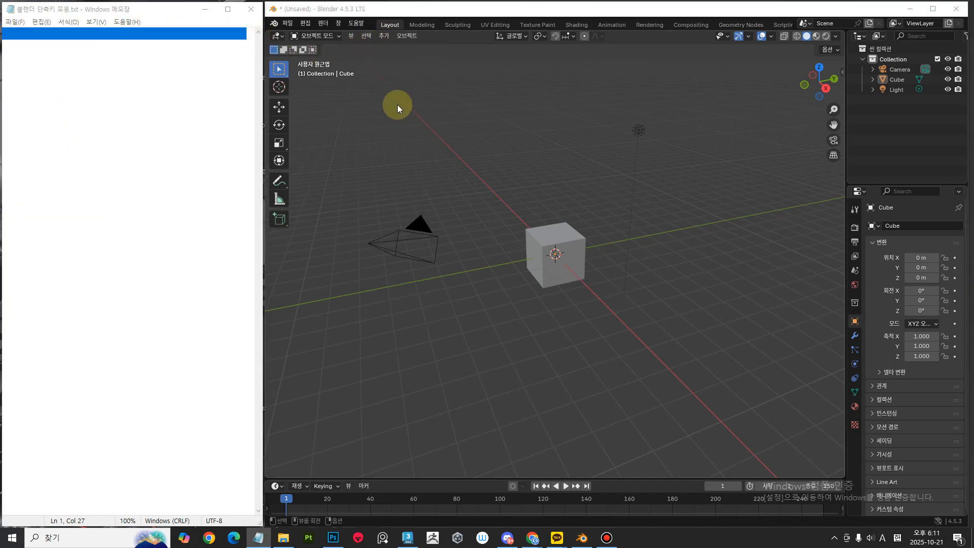
pyautogui.click(248, 38)
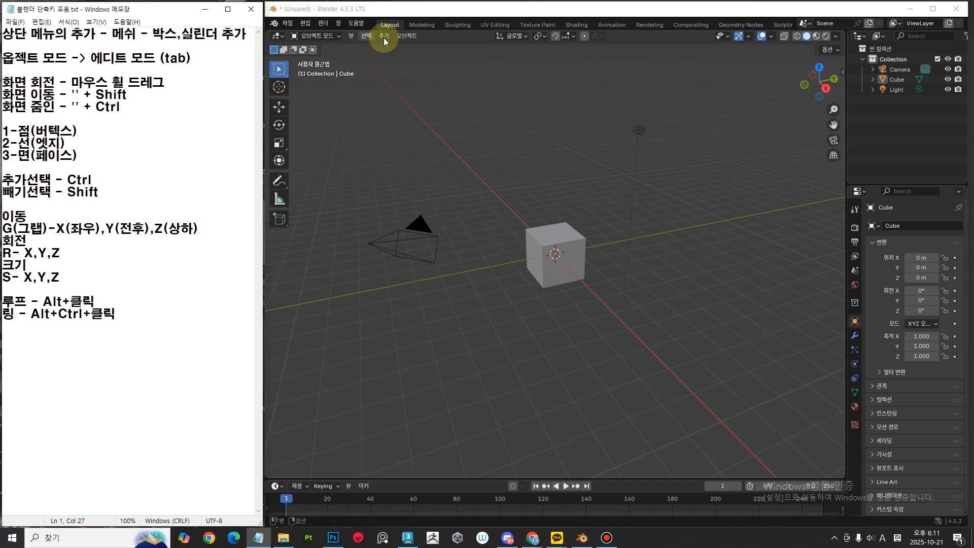
pyautogui.click(384, 36)
pyautogui.moveTo(401, 51)
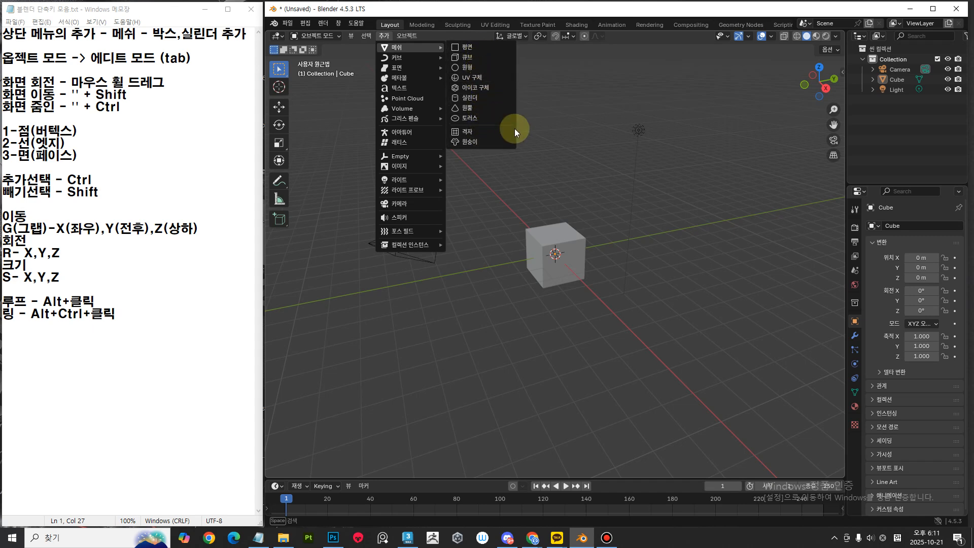
pyautogui.click(495, 100)
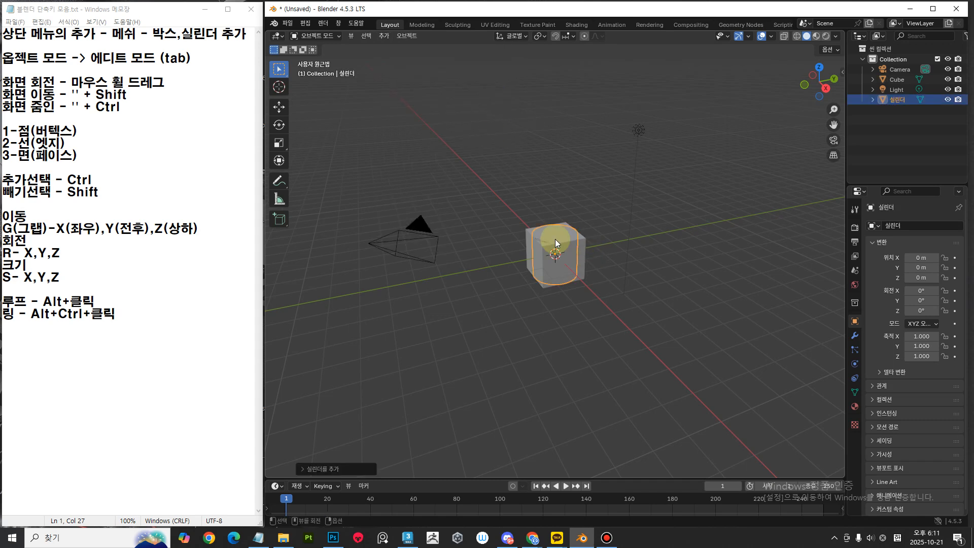
# Highlight the notes' line about moving with G along X, Y, Z and move the cylinder about 3.09 m along the Y axis.
pyautogui.scroll(5, 564, 267)
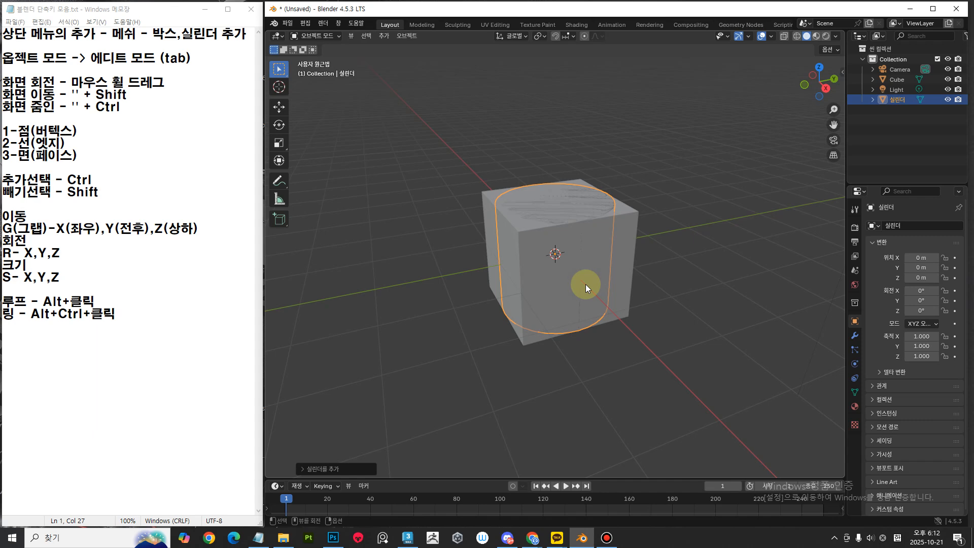
pyautogui.moveTo(199, 229); pyautogui.dragTo(3, 228)
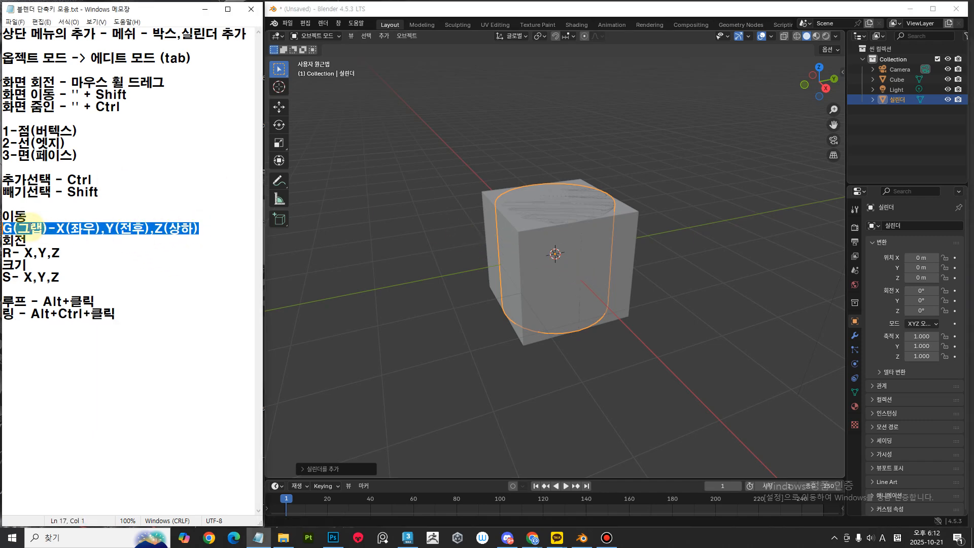
pyautogui.moveTo(675, 265); pyautogui.dragTo(678, 267, button='middle')
pyautogui.press('g')
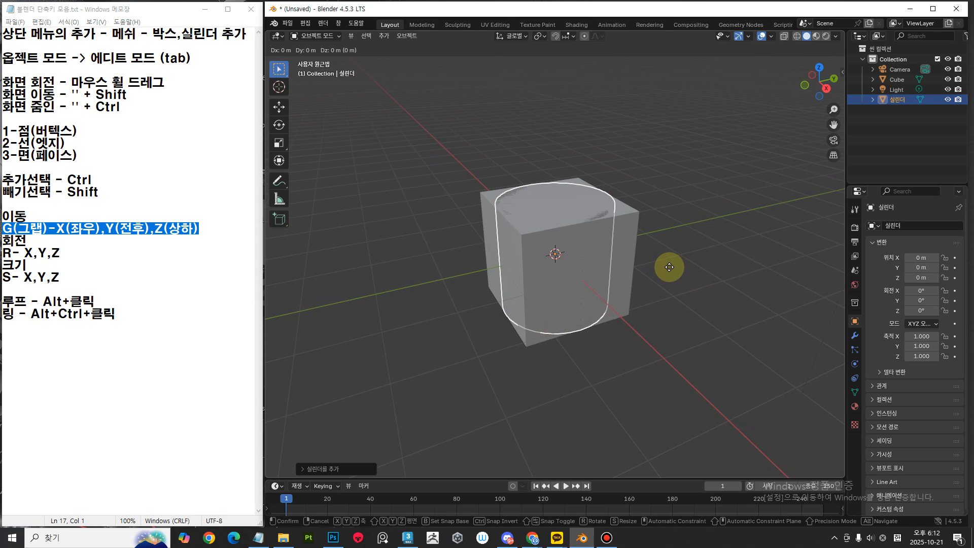
pyautogui.press('y')
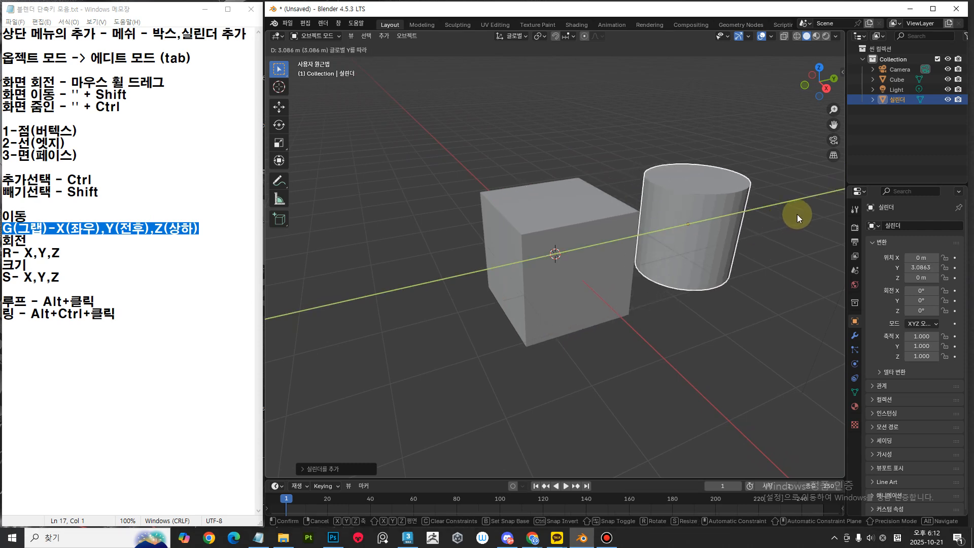
pyautogui.click(796, 214)
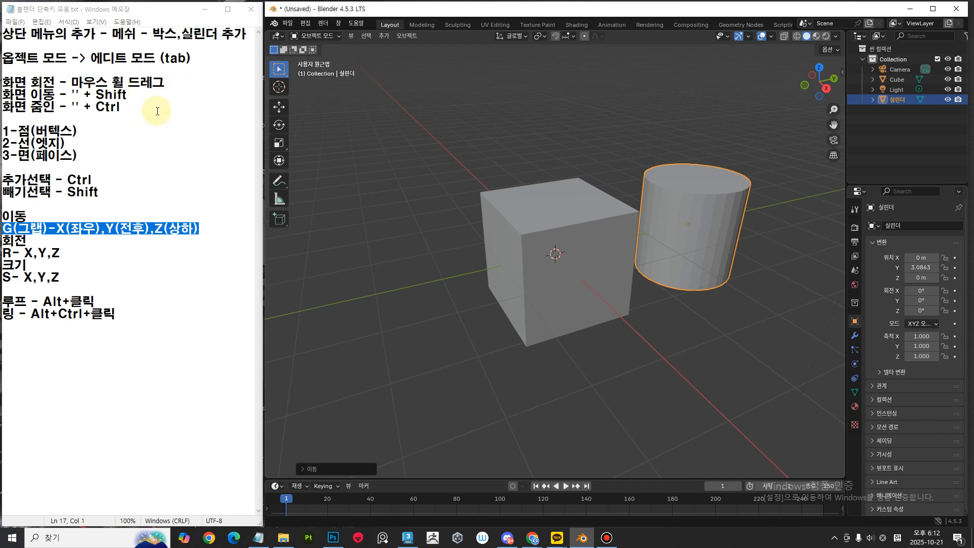
# Highlight the notes' lines on rotating, panning and zooming the view, deselect the cylinder and orbit around both objects.
pyautogui.moveTo(699, 274); pyautogui.dragTo(642, 330, button='middle')
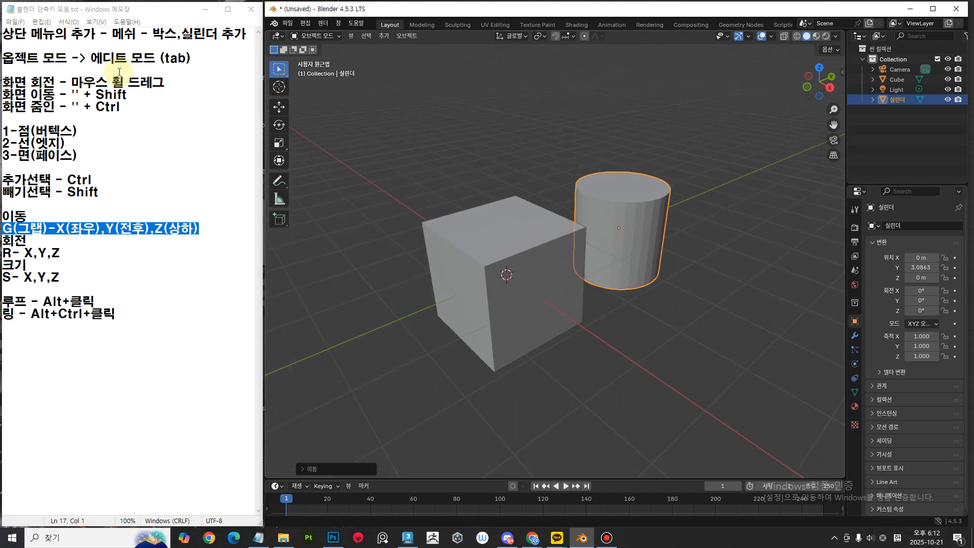
pyautogui.moveTo(140, 107); pyautogui.dragTo(3, 83)
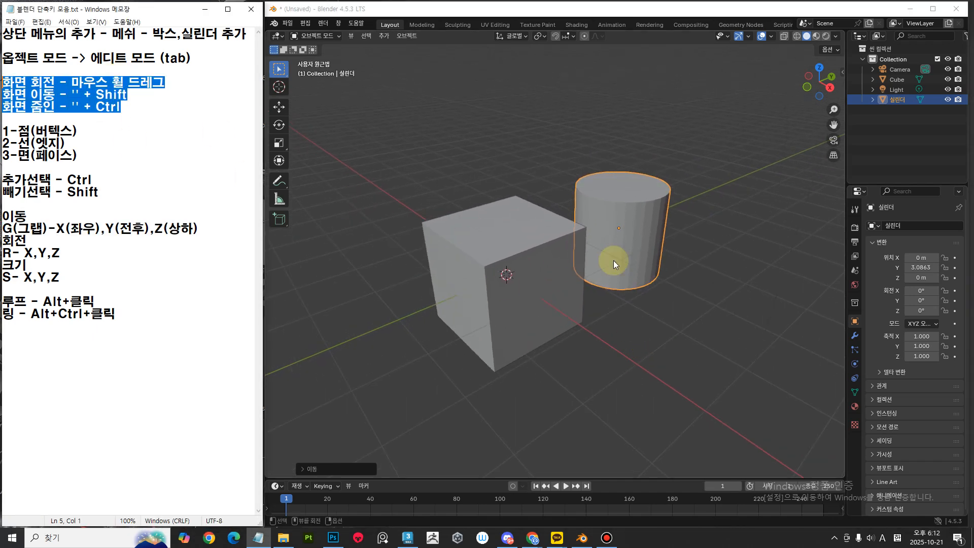
pyautogui.click(698, 310)
pyautogui.click(175, 108)
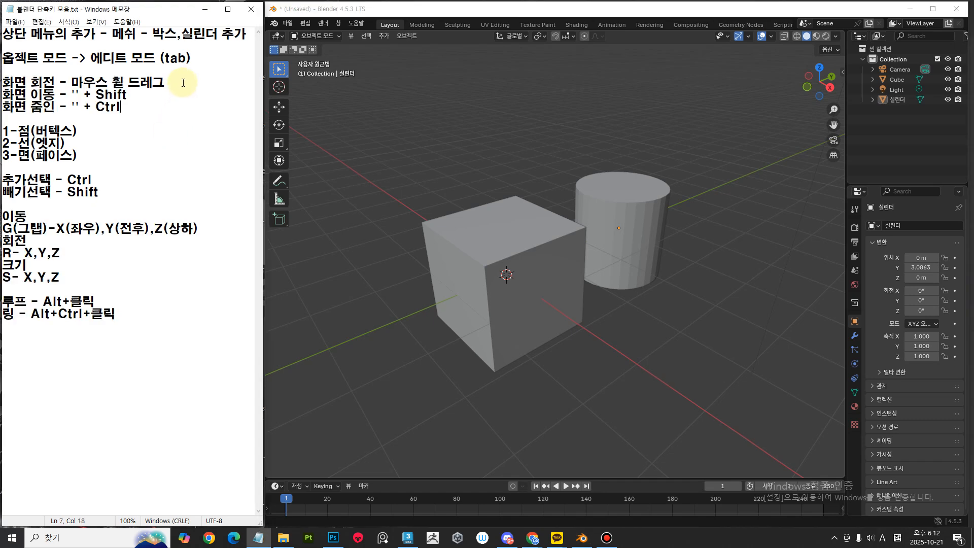
pyautogui.moveTo(656, 303); pyautogui.dragTo(676, 284, button='middle')
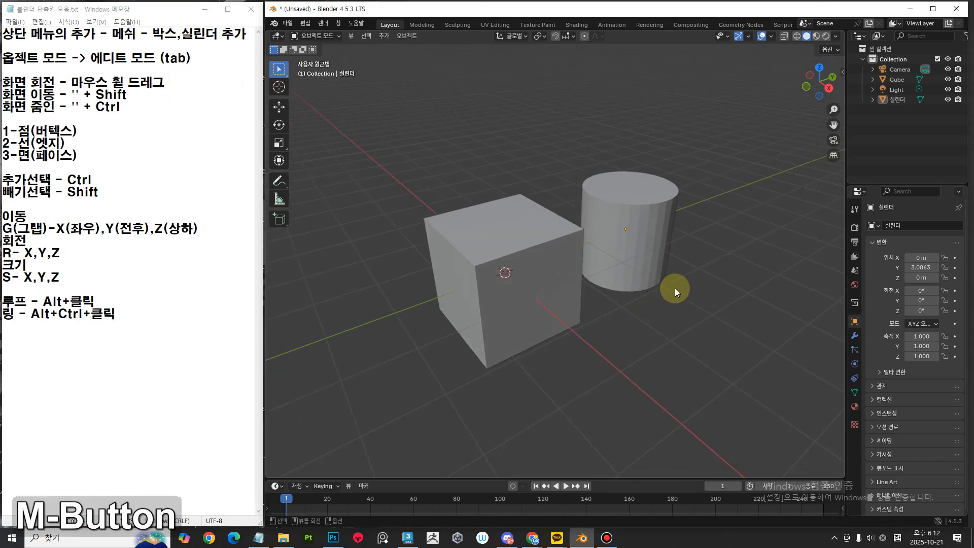
# Select the cylinder, enter Edit Mode, clear its vertex selection and return to Object Mode.
pyautogui.click(899, 99)
pyautogui.press('Tab')
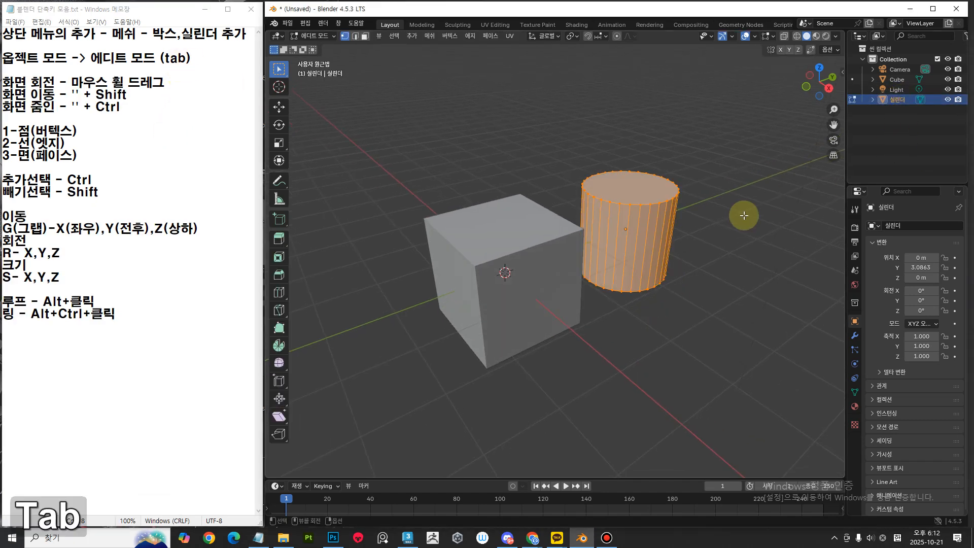
pyautogui.moveTo(764, 255); pyautogui.dragTo(648, 282, button='middle')
pyautogui.click(690, 269)
pyautogui.press('Tab')
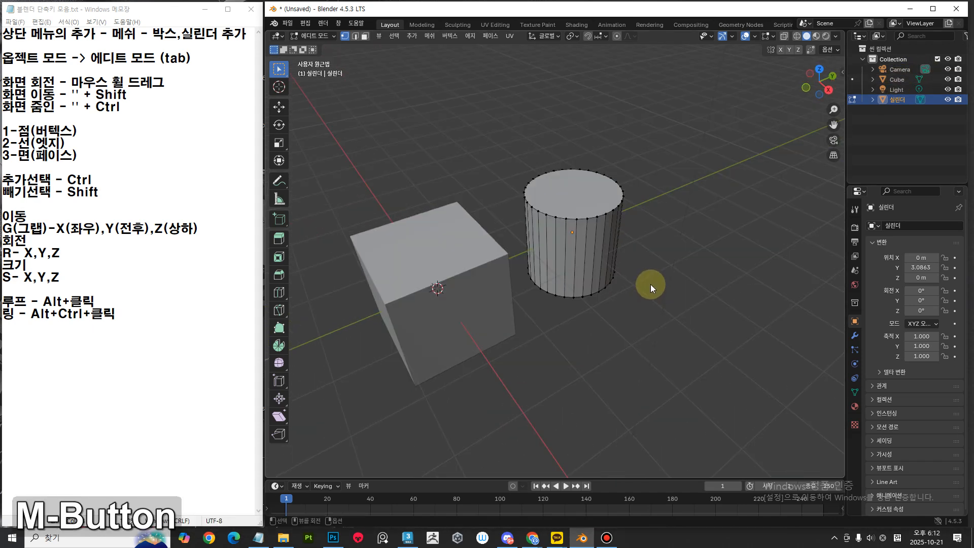
pyautogui.press('Tab')
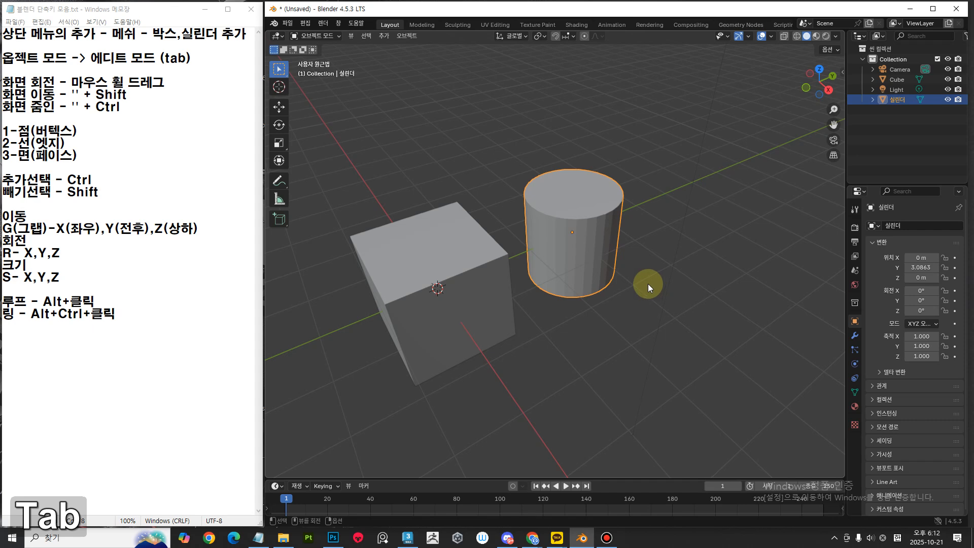
# Select the cube, switch it to Edit Mode and clear its vertex selection.
pyautogui.click(896, 80)
pyautogui.moveTo(495, 376); pyautogui.dragTo(510, 346, button='middle')
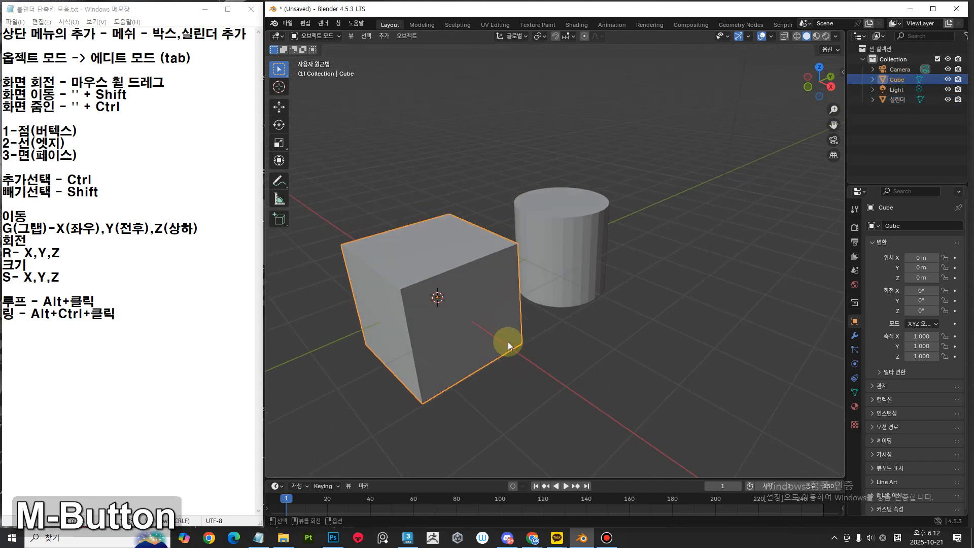
pyautogui.press('Tab')
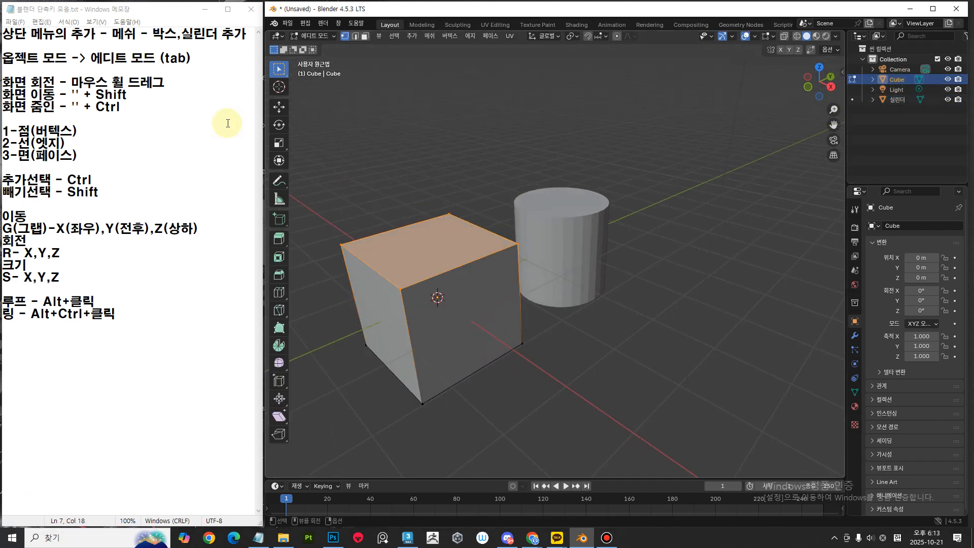
pyautogui.click(610, 356)
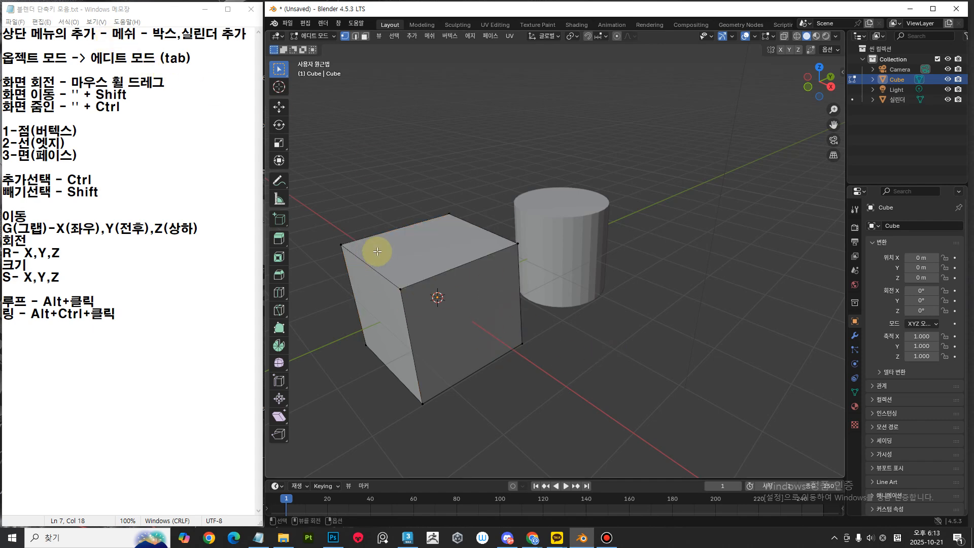
# Box-select the cube's four top vertices, clear the selection and return to Object Mode.
pyautogui.keyDown('shift'); pyautogui.moveTo(443, 335); pyautogui.dragTo(602, 246, button='middle'); pyautogui.keyUp('shift')
pyautogui.moveTo(643, 190); pyautogui.dragTo(419, 306)
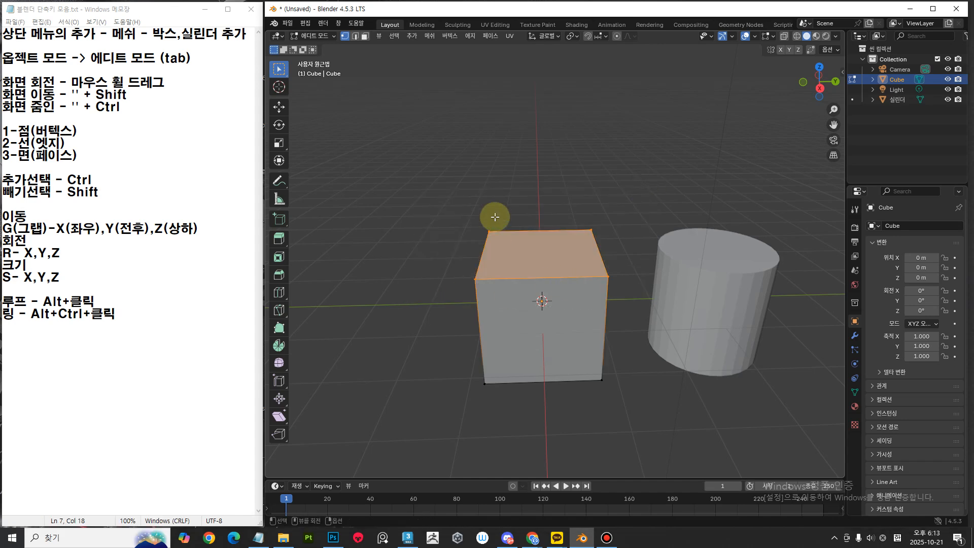
pyautogui.moveTo(543, 397); pyautogui.dragTo(584, 394, button='middle')
pyautogui.click(608, 336)
pyautogui.keyDown('shift'); pyautogui.moveTo(609, 337); pyautogui.dragTo(581, 373, button='middle'); pyautogui.keyUp('shift')
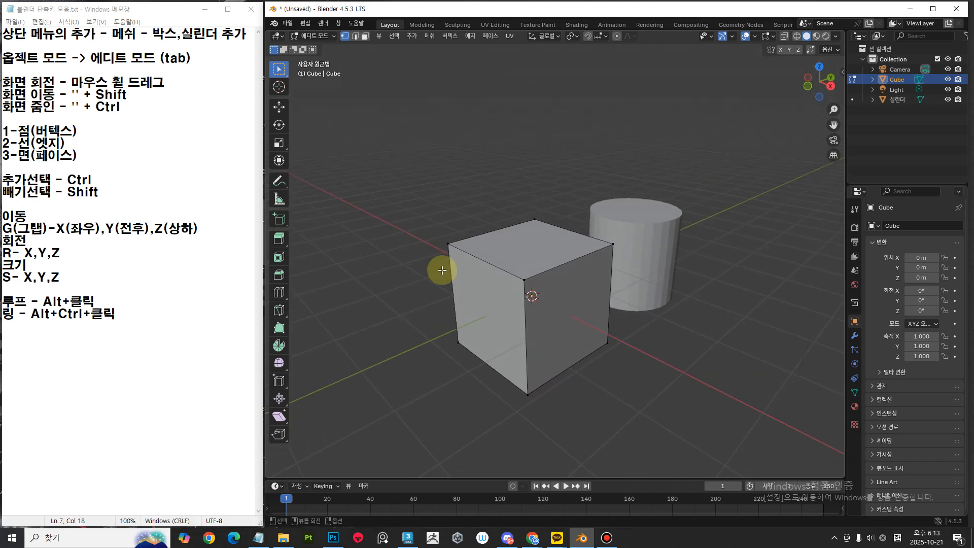
pyautogui.moveTo(620, 306); pyautogui.dragTo(682, 328, button='middle')
pyautogui.press('Tab')
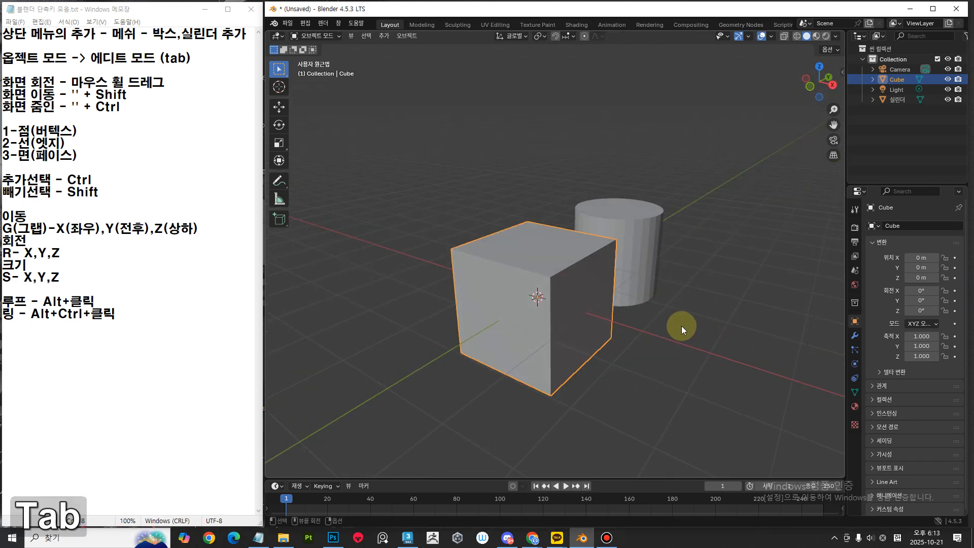
# Put the cube back into Edit Mode, box-select its top vertices and move them along the Z axis.
pyautogui.press('Tab')
pyautogui.moveTo(625, 344); pyautogui.dragTo(606, 312, button='middle')
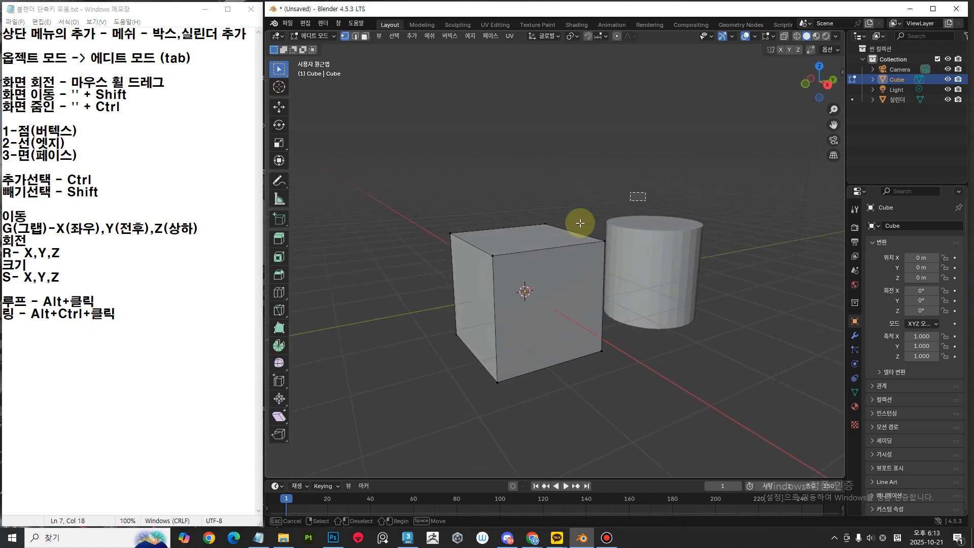
pyautogui.moveTo(643, 191); pyautogui.dragTo(358, 292)
pyautogui.press('g')
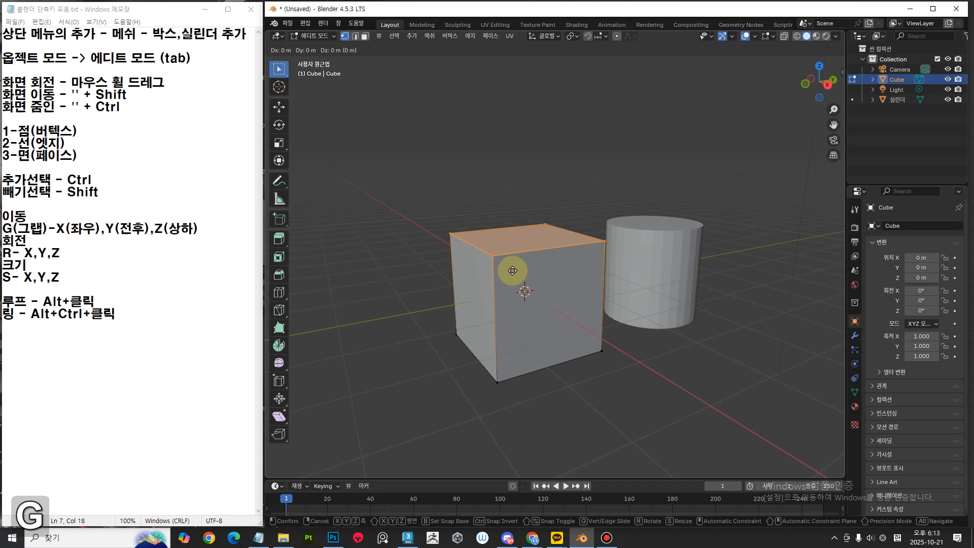
pyautogui.press('z')
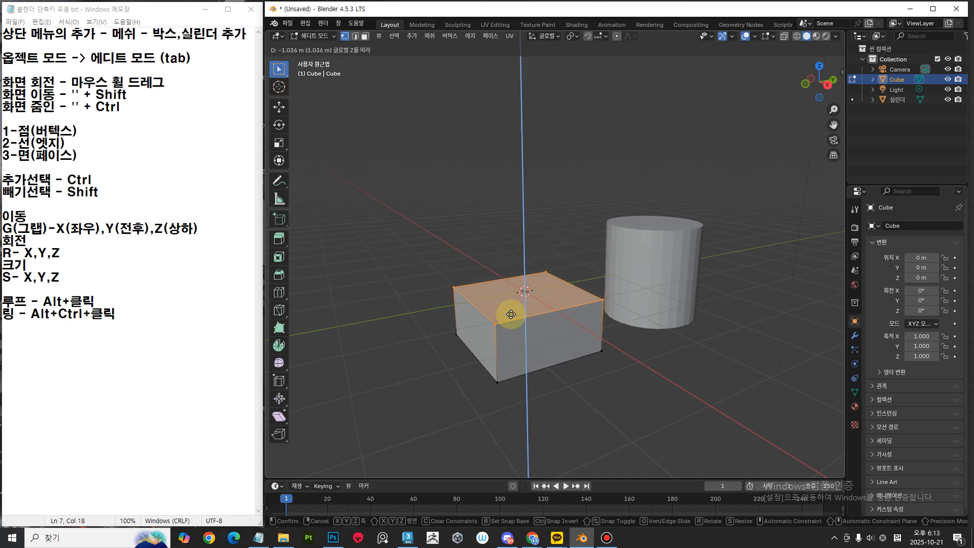
pyautogui.click(506, 276)
# Select the cube's bottom vertices from below and move them up about 0.98 m along the Z axis.
pyautogui.moveTo(550, 350); pyautogui.dragTo(582, 311, button='middle')
pyautogui.moveTo(667, 304); pyautogui.dragTo(500, 372)
pyautogui.press('g')
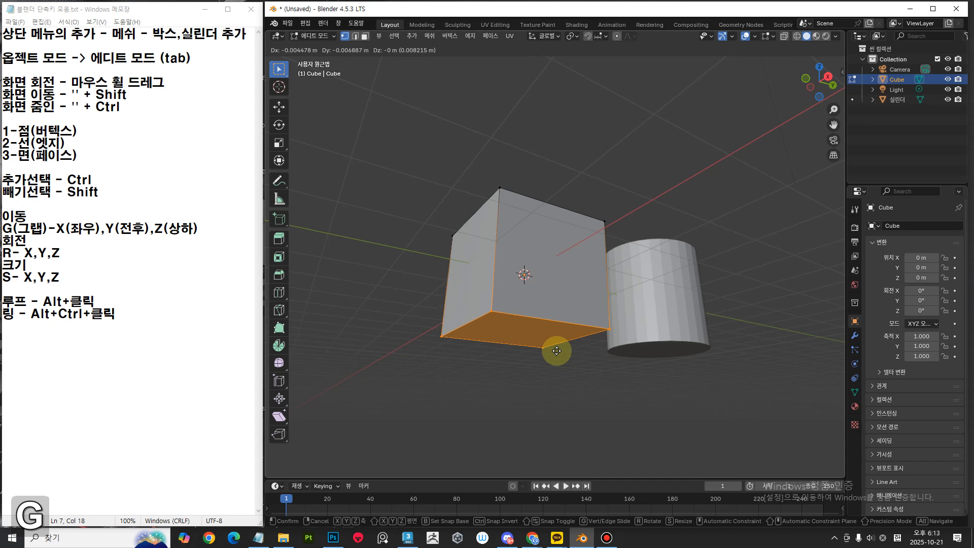
pyautogui.press('z')
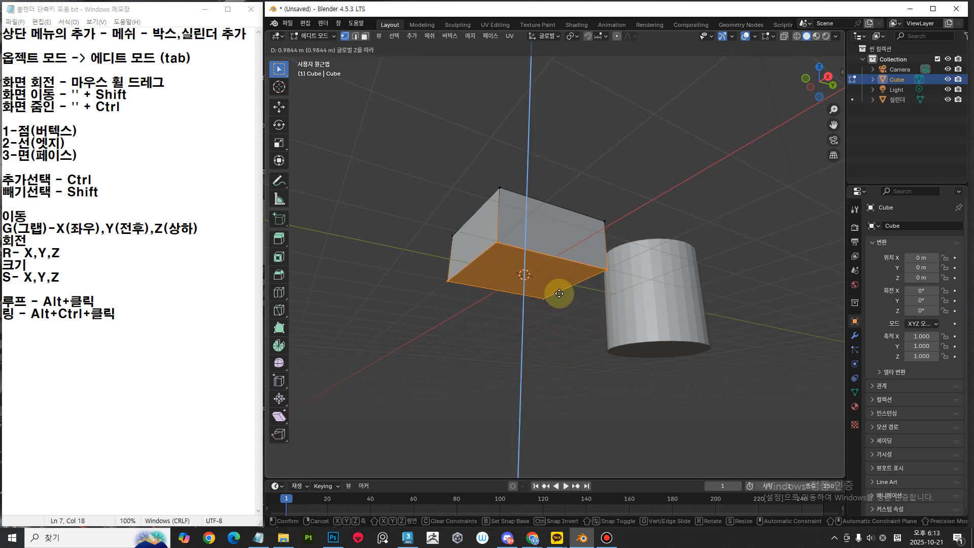
pyautogui.click(559, 293)
# Box-select all vertices of the flattened cube, inspect the selection from several sides and clear it.
pyautogui.moveTo(559, 293); pyautogui.dragTo(667, 209, button='middle')
pyautogui.moveTo(667, 209); pyautogui.dragTo(281, 491)
pyautogui.moveTo(555, 367); pyautogui.dragTo(515, 276, button='middle')
pyautogui.moveTo(680, 330); pyautogui.dragTo(471, 375, button='middle')
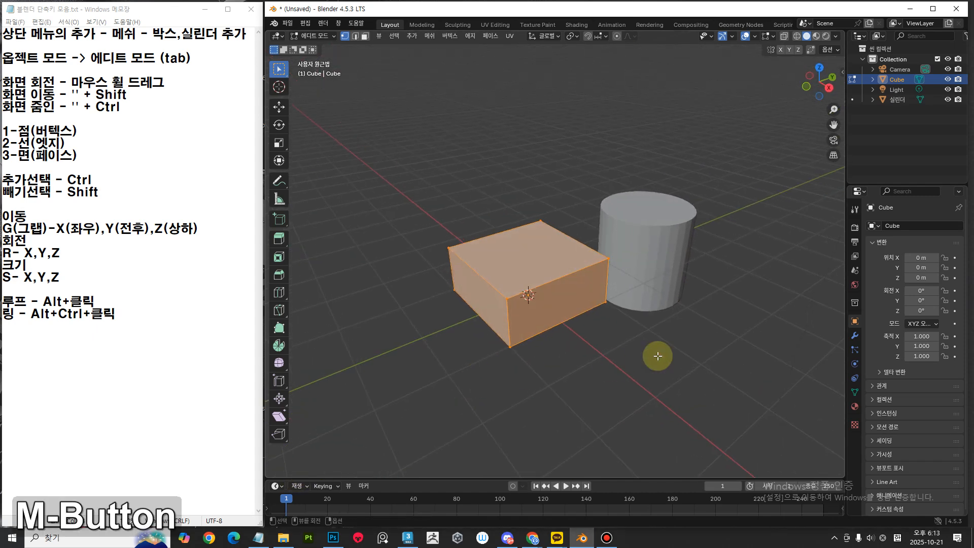
pyautogui.click(669, 351)
# Turn on X-ray display to see through the flattened cube in Edit Mode.
pyautogui.keyDown('shift'); pyautogui.moveTo(558, 339); pyautogui.dragTo(576, 352, button='middle'); pyautogui.keyUp('shift')
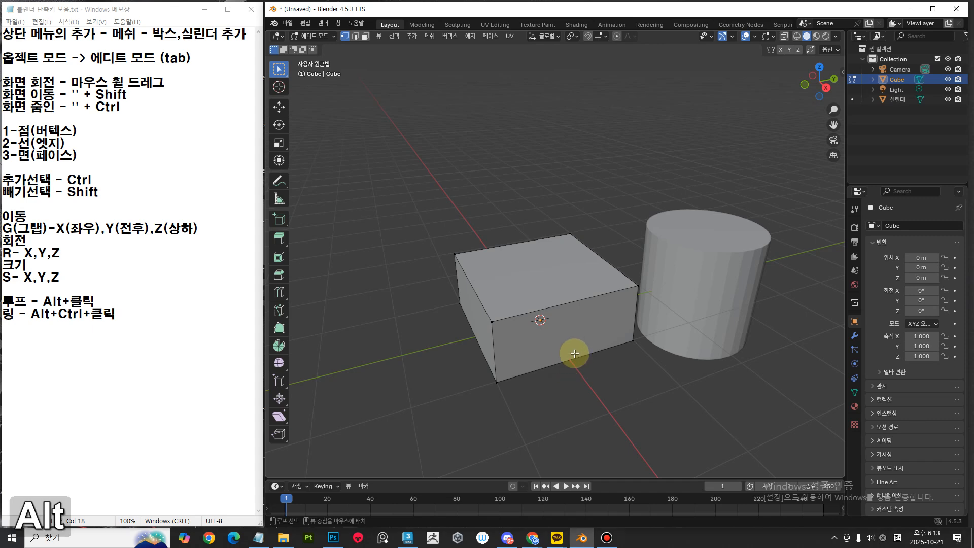
pyautogui.hotkey('alt', 'z')
pyautogui.moveTo(576, 358); pyautogui.dragTo(546, 353, button='middle')
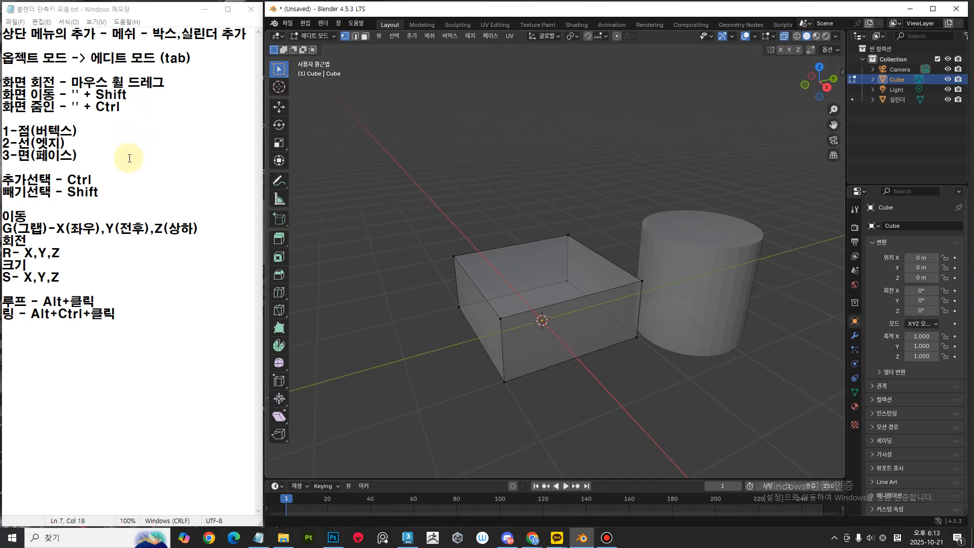
# Add the line "엑스레이 활성화 - Alt+Z" to the notes below the "빼기선택 - Shift" line, set off by a blank line.
pyautogui.click(141, 191)
pyautogui.press('Return')
pyautogui.press('Return')
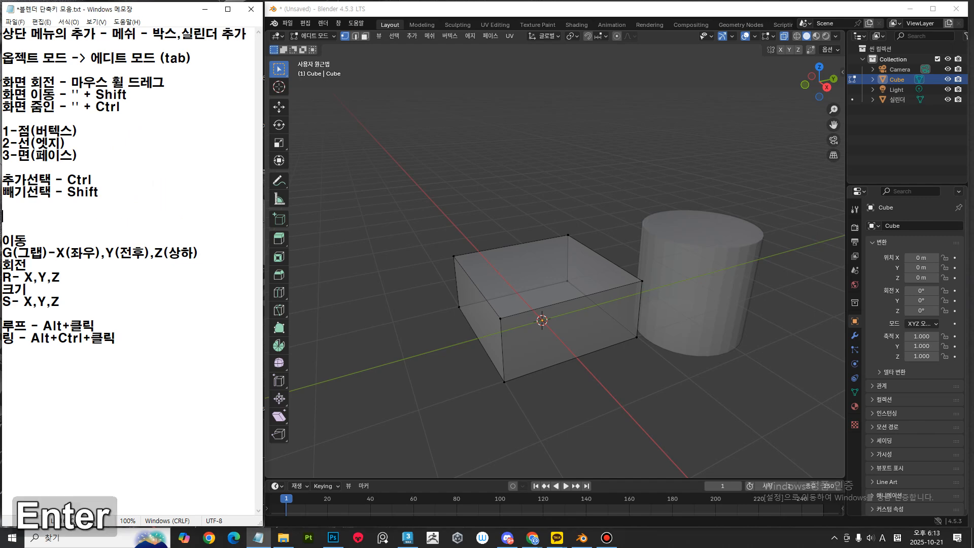
pyautogui.write('dpr')
pyautogui.press('BackSpace')
pyautogui.press('BackSpace')
pyautogui.press('BackSpace')
pyautogui.press('Hangul')
pyautogui.write('엑스레이')
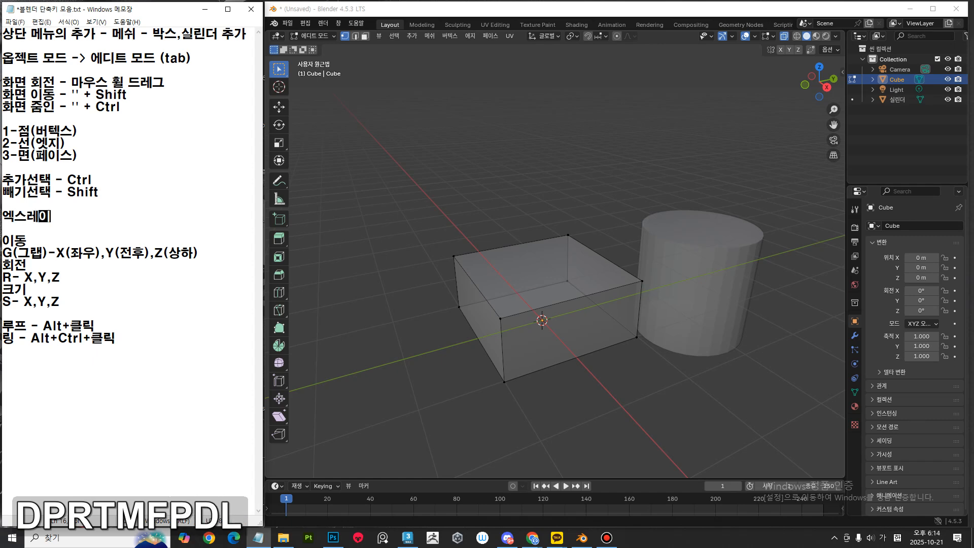
pyautogui.write(' 활성화 -')
pyautogui.press('Hangul')
pyautogui.write('Alt+Z')
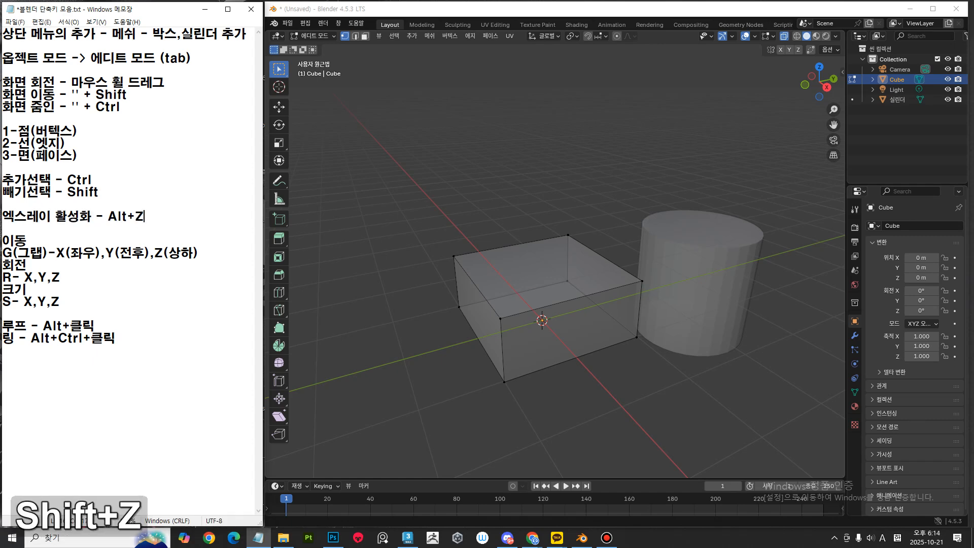
# Insert "(뒷면선택 가능)" after "엑스레이 활성화" in the new note line.
pyautogui.press('Left')
pyautogui.press('Left')
pyautogui.press('Left')
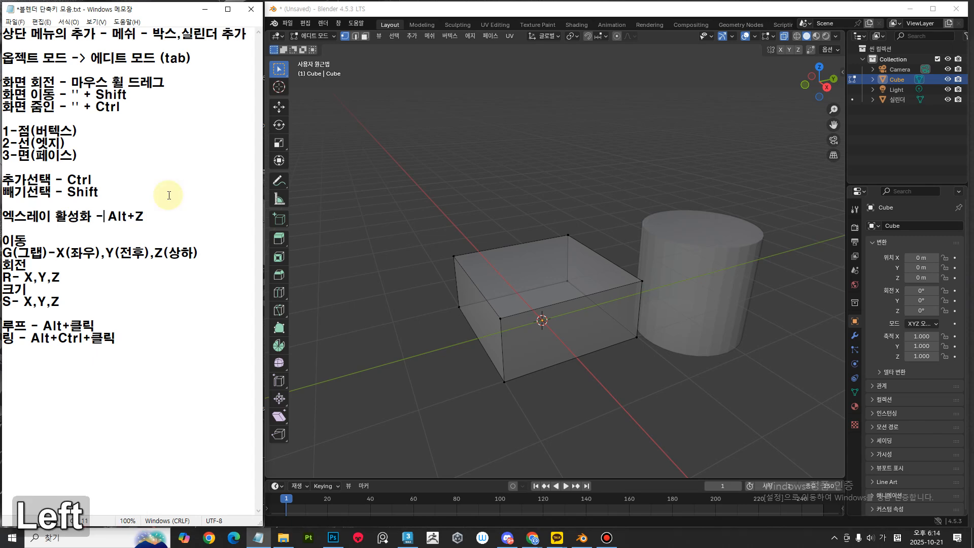
pyautogui.write('()')
pyautogui.press('Left')
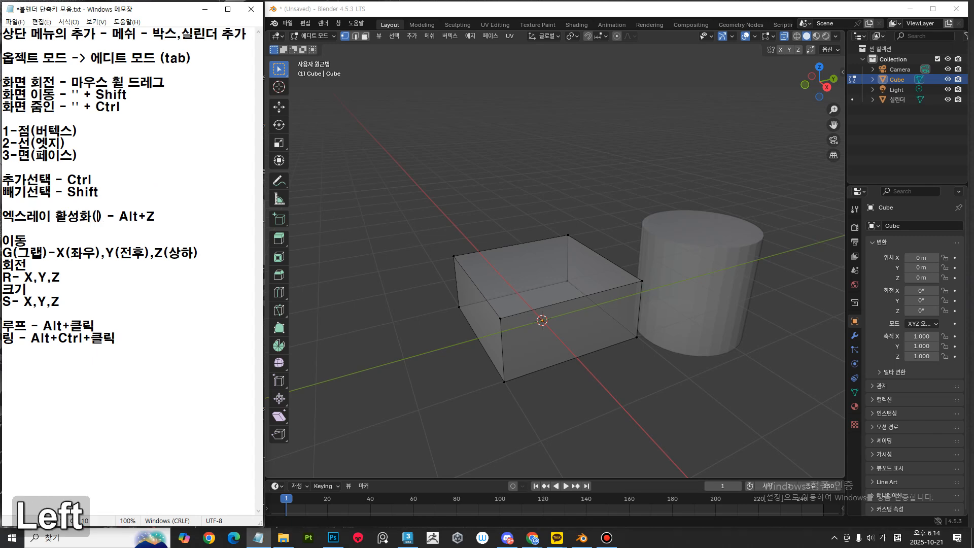
pyautogui.write('뒤면선택 가능')
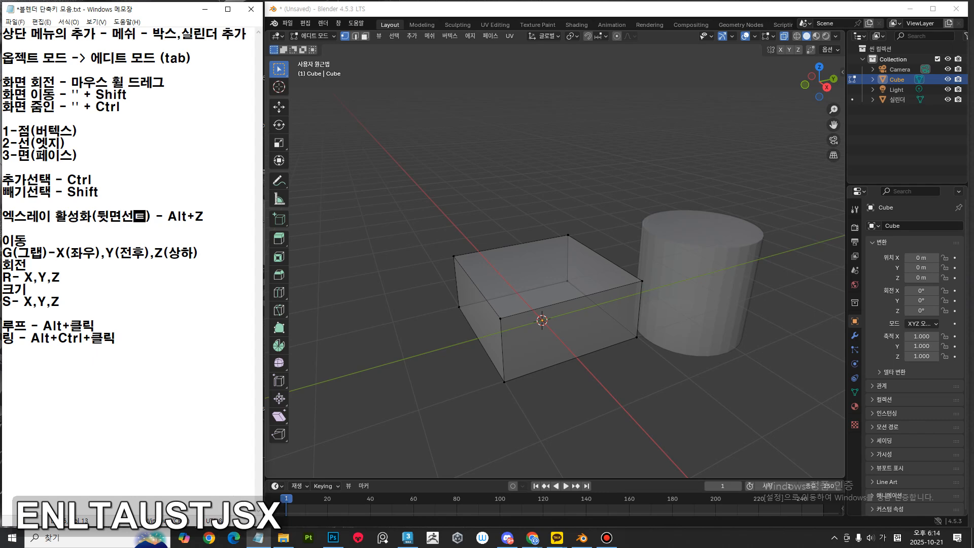
# Box-select all of the cube's vertices with X-ray on, clear the selection and return to the notes' X-ray line.
pyautogui.moveTo(598, 274); pyautogui.dragTo(683, 224, button='middle')
pyautogui.moveTo(682, 224); pyautogui.dragTo(350, 487)
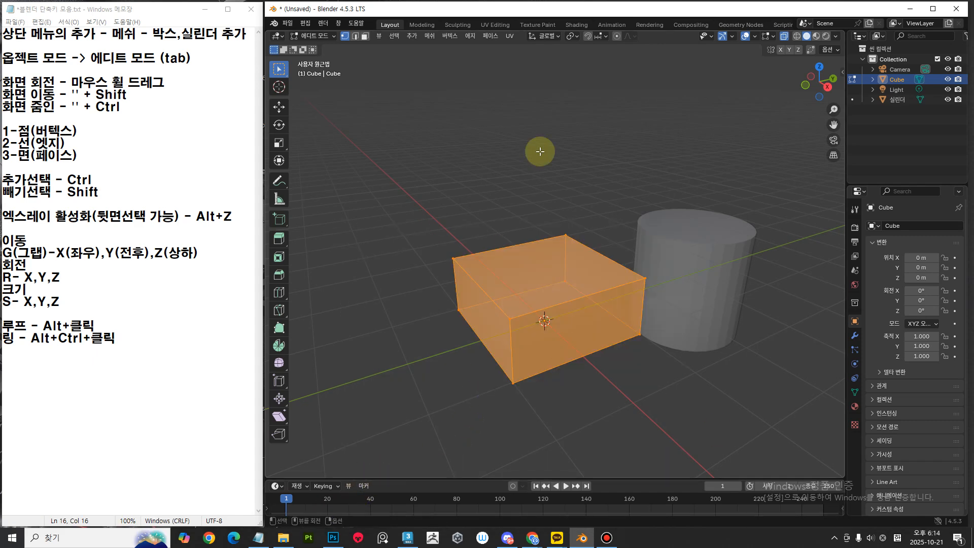
pyautogui.click(680, 413)
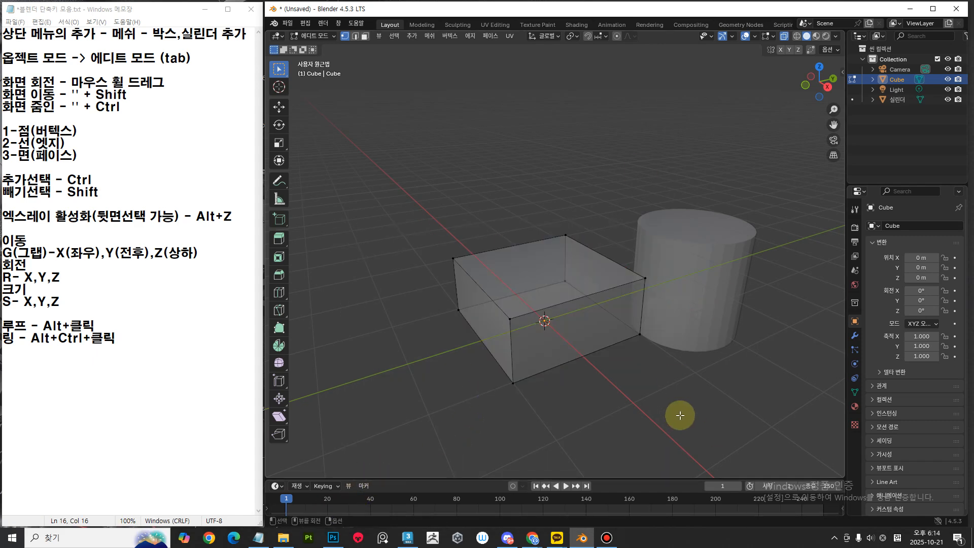
pyautogui.click(228, 218)
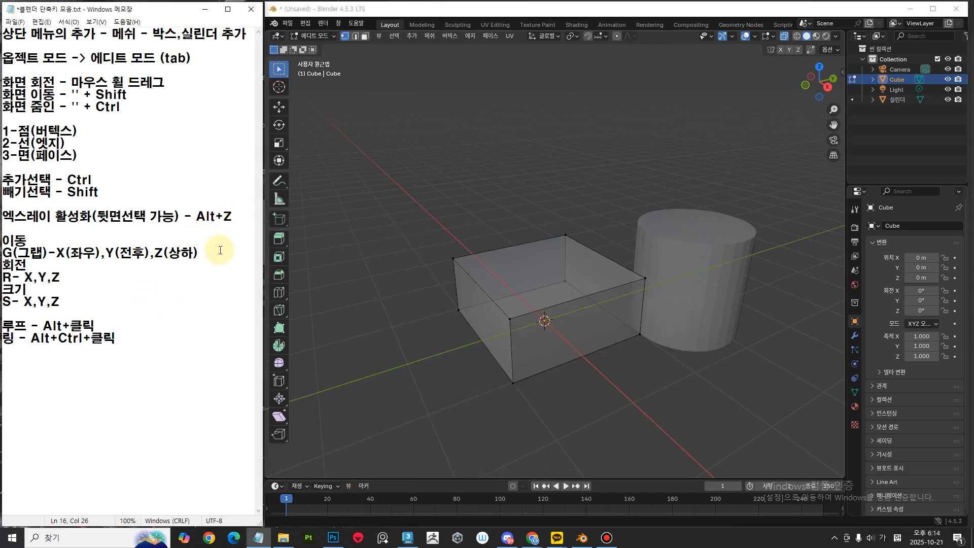
# Add the line "전체 면 선택 - L" to the notes below the X-ray line, set off by blank lines.
pyautogui.press('Return')
pyautogui.press('Return')
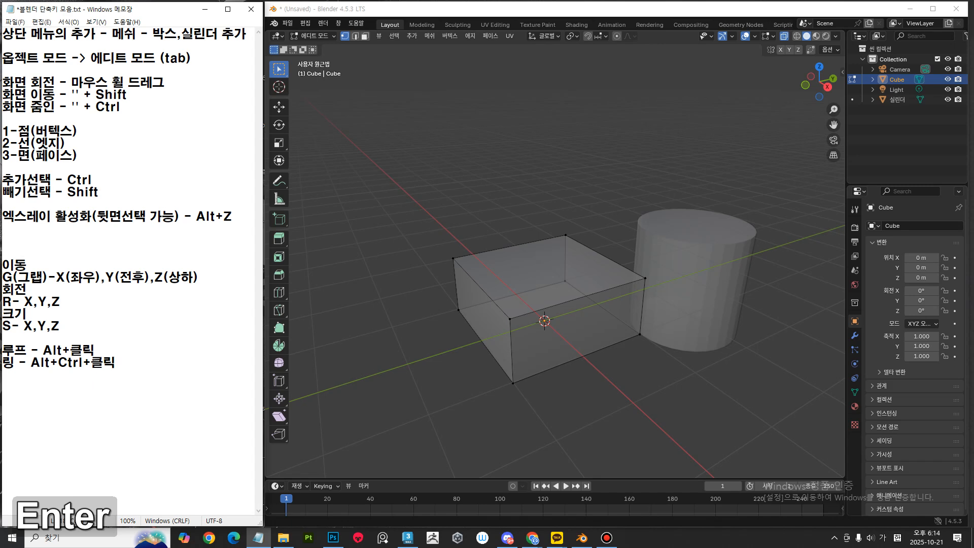
pyautogui.write('전ㅊㅔ선택')
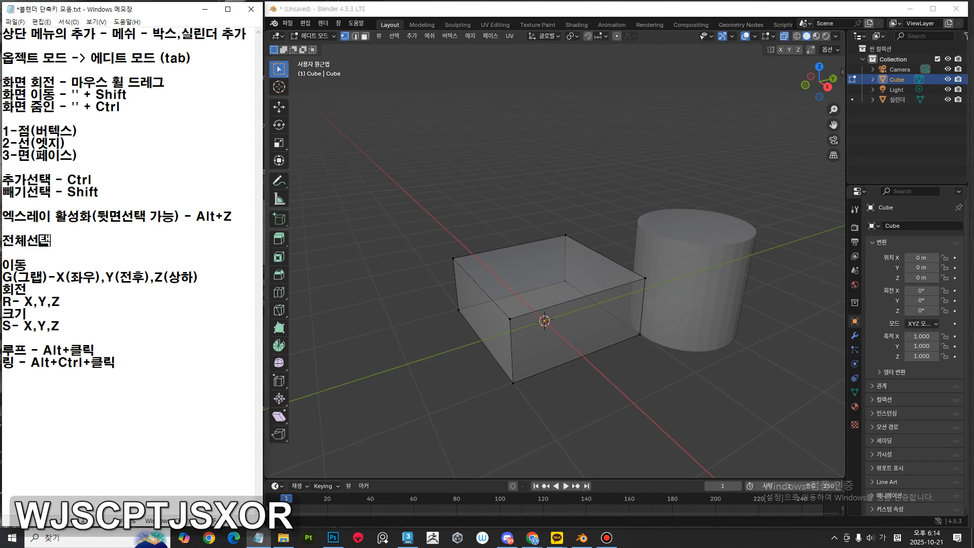
pyautogui.press('Left')
pyautogui.press('Left')
pyautogui.write('면')
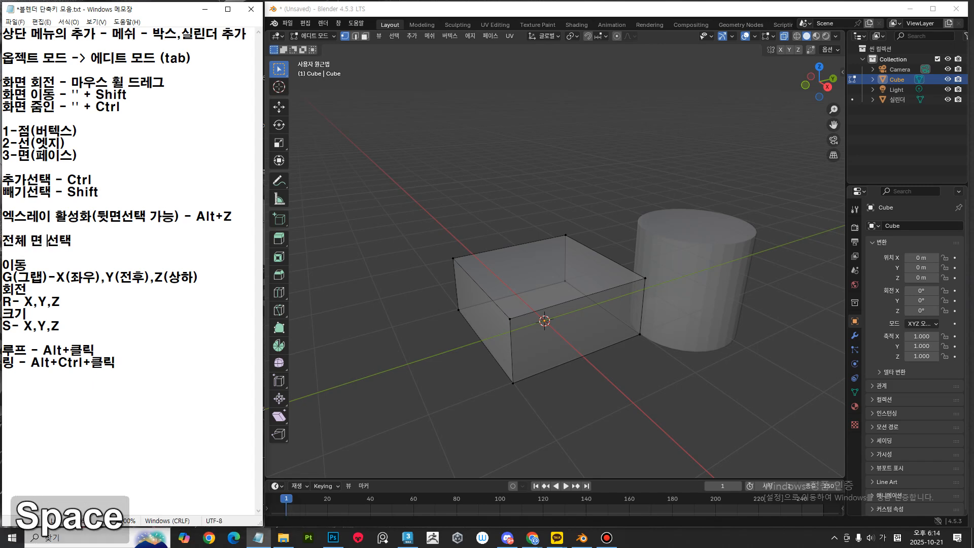
pyautogui.press('Right')
pyautogui.press('Right')
pyautogui.write('- L')
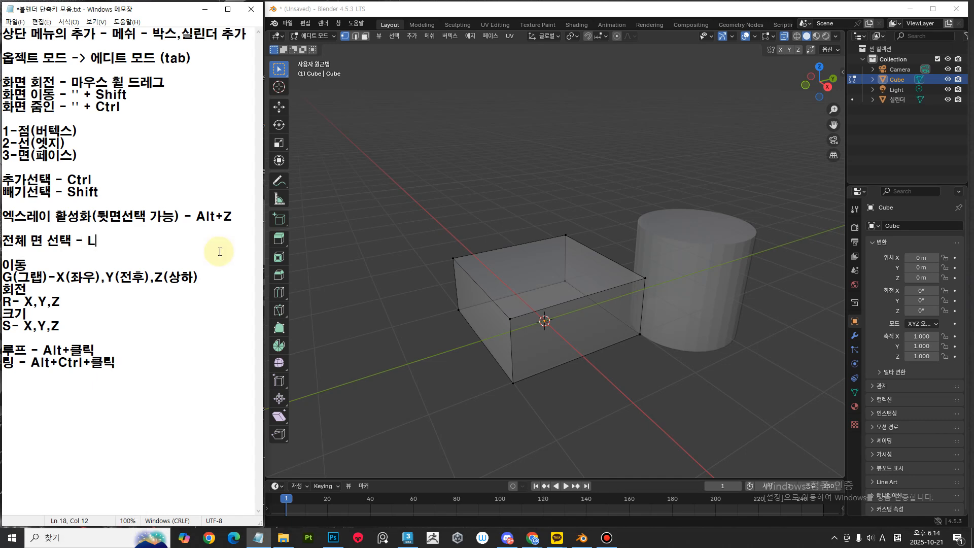
# Switch to face selection and select all linked faces of the flattened cube.
pyautogui.moveTo(706, 393); pyautogui.dragTo(584, 333, button='middle')
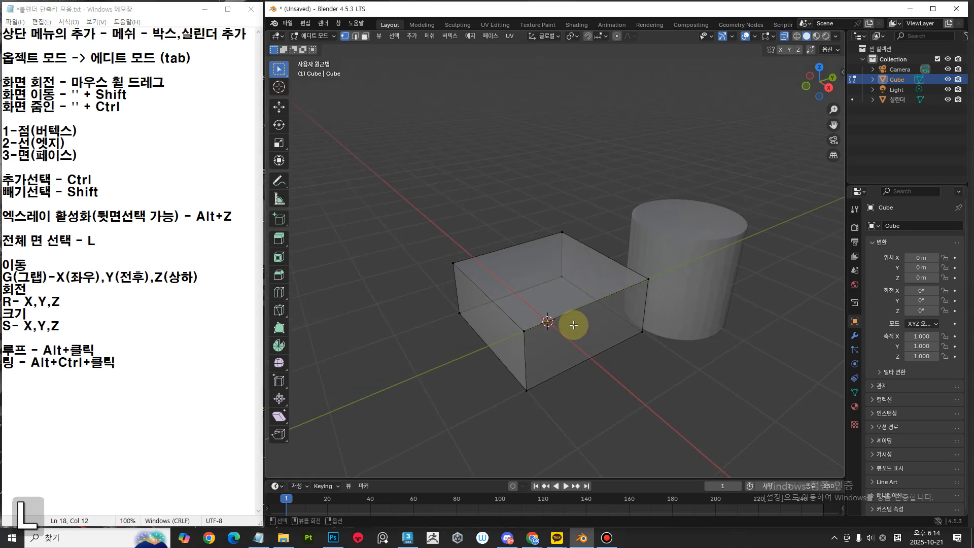
pyautogui.moveTo(572, 326); pyautogui.dragTo(578, 349, button='middle')
pyautogui.press('3')
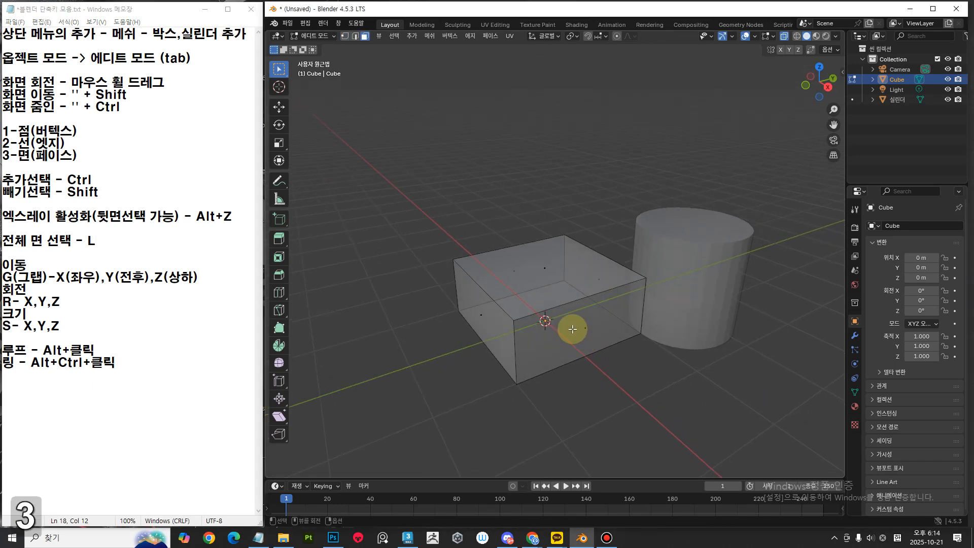
pyautogui.press('l')
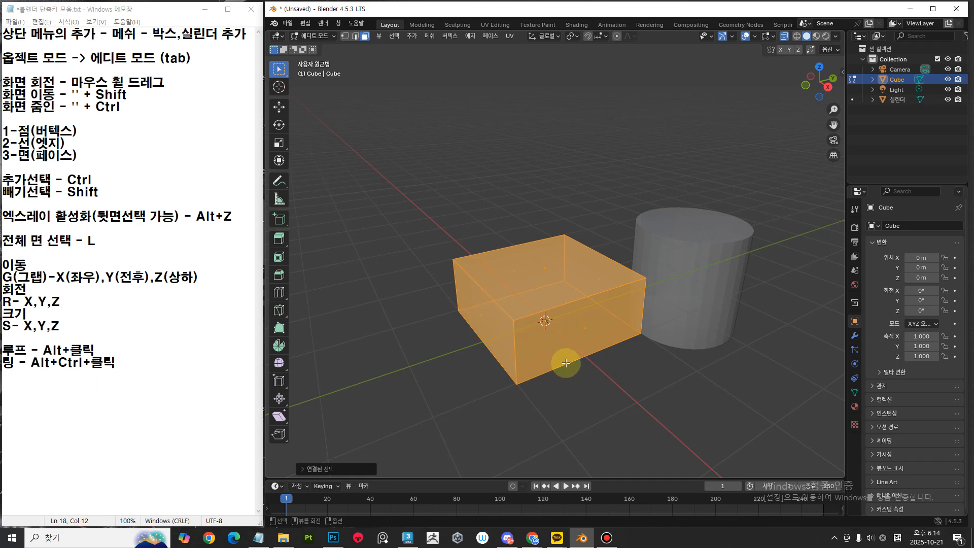
# Select single faces and face loops in different directions around the cube, check them from several angles, and clear the selection.
pyautogui.click(587, 322)
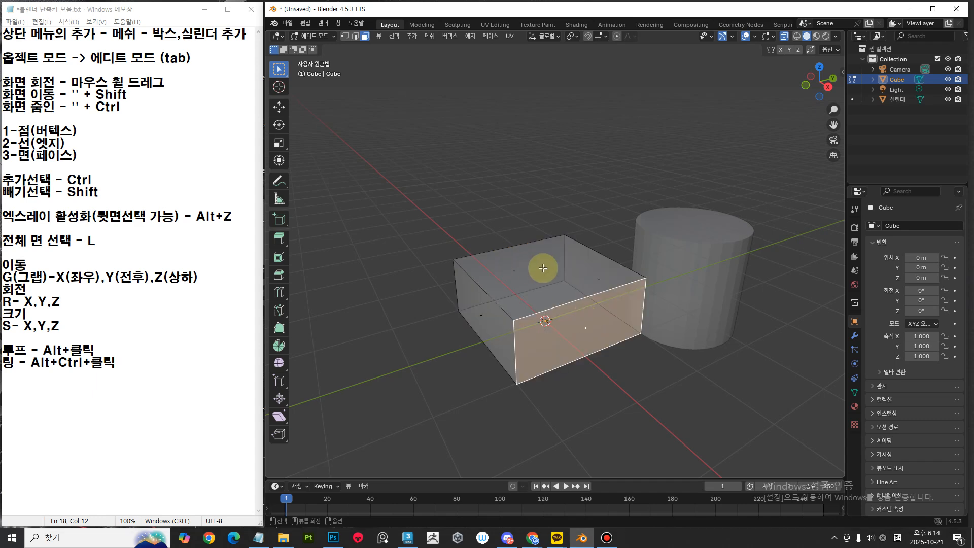
pyautogui.click(543, 267)
pyautogui.keyDown('alt'); pyautogui.click(587, 330); pyautogui.keyUp('alt')
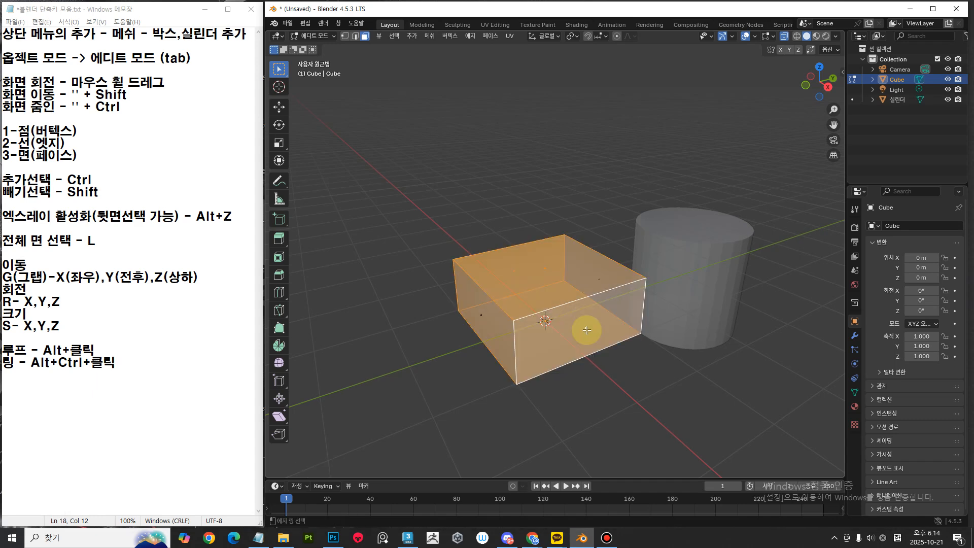
pyautogui.click(585, 366)
pyautogui.keyDown('alt'); pyautogui.click(482, 317); pyautogui.keyUp('alt')
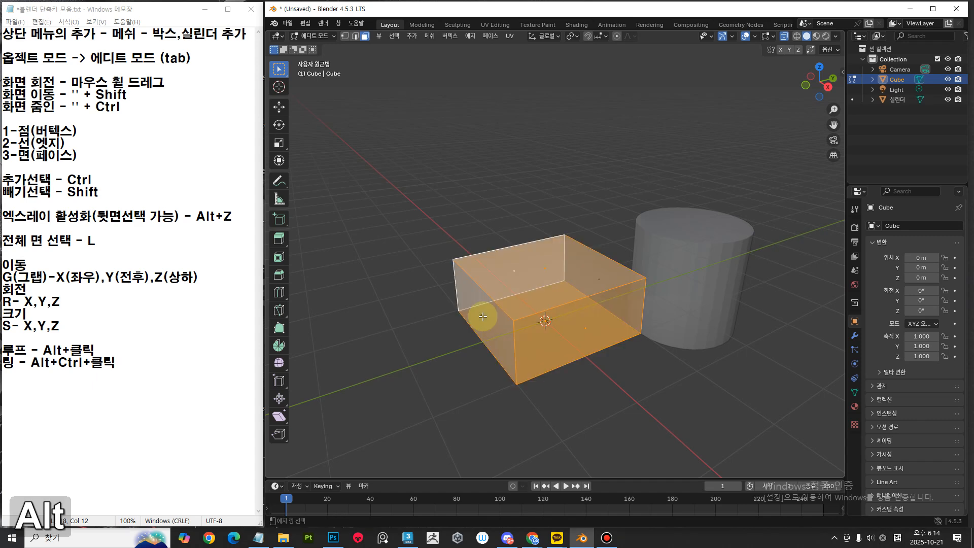
pyautogui.click(510, 385)
pyautogui.keyDown('alt'); pyautogui.click(482, 313); pyautogui.keyUp('alt')
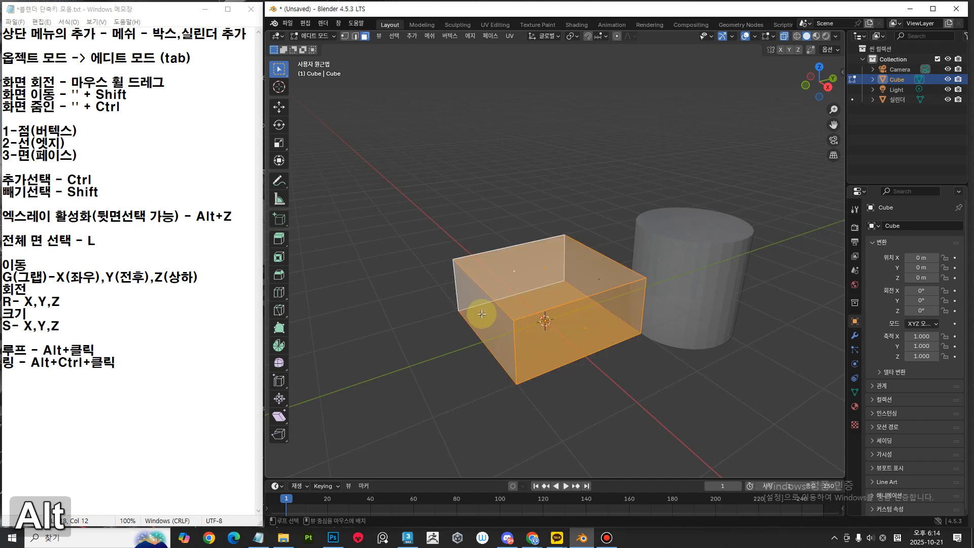
pyautogui.keyDown('alt'); pyautogui.click(584, 329); pyautogui.keyUp('alt')
pyautogui.moveTo(634, 393); pyautogui.dragTo(472, 229, button='middle')
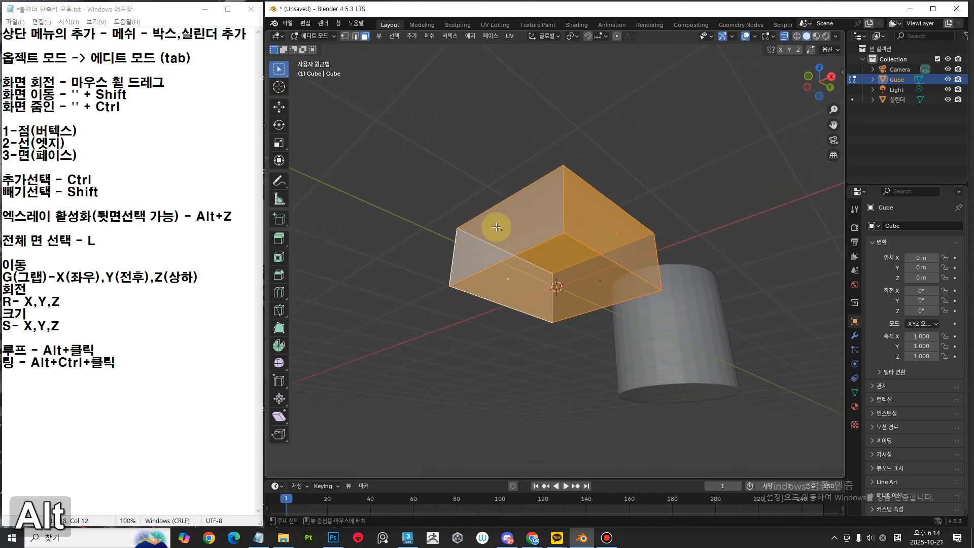
pyautogui.keyDown('alt'); pyautogui.moveTo(521, 300); pyautogui.dragTo(300, 378, button='middle'); pyautogui.keyUp('alt')
pyautogui.moveTo(748, 327); pyautogui.dragTo(669, 347, button='middle')
pyautogui.click(647, 312)
# In vertex selection, box-select the cube's four top vertices additively and remove the two on the near-left edge from the selection.
pyautogui.keyDown('shift'); pyautogui.moveTo(511, 207); pyautogui.dragTo(573, 251, button='middle'); pyautogui.keyUp('shift')
pyautogui.moveTo(619, 318); pyautogui.dragTo(598, 277, button='middle')
pyautogui.scroll(3, 615, 325)
pyautogui.moveTo(622, 313); pyautogui.dragTo(641, 342, button='middle')
pyautogui.scroll(-2, 622, 319)
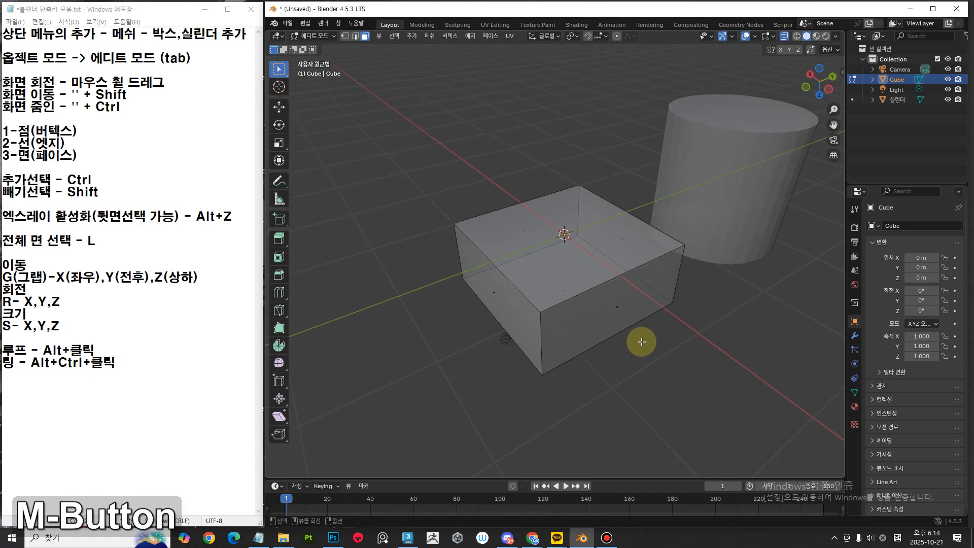
pyautogui.click(171, 367)
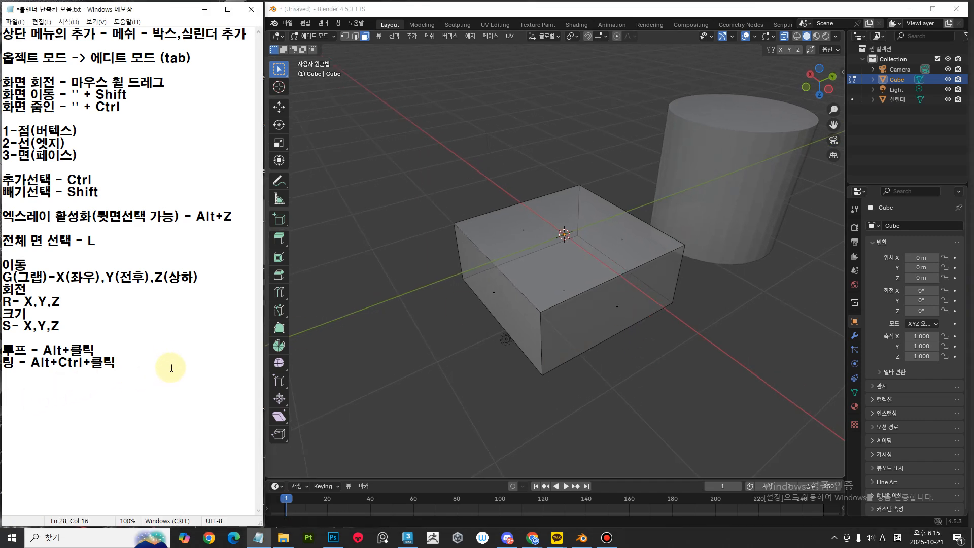
pyautogui.moveTo(602, 355); pyautogui.dragTo(541, 352, button='middle')
pyautogui.press('1')
pyautogui.moveTo(489, 304); pyautogui.dragTo(481, 308)
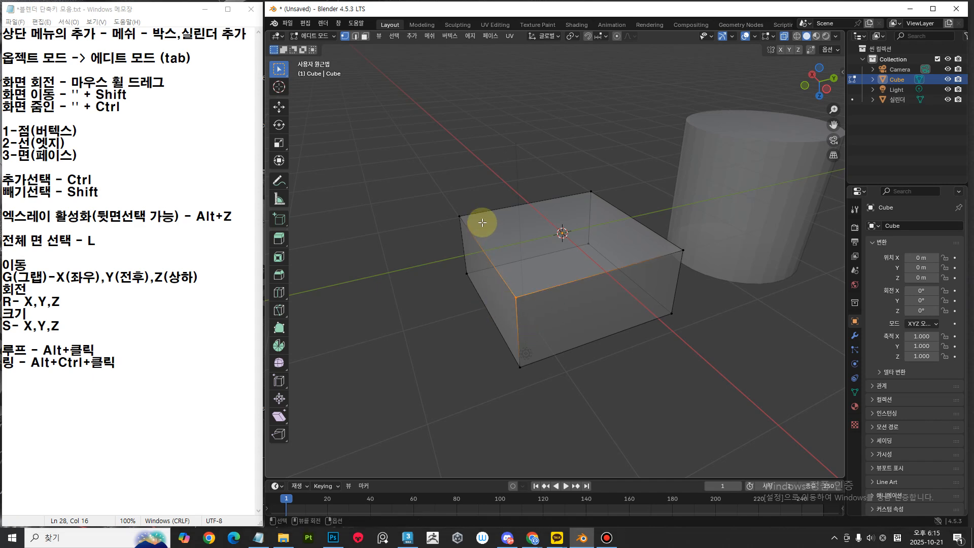
pyautogui.keyDown('shift'); pyautogui.moveTo(477, 209); pyautogui.dragTo(439, 230); pyautogui.keyUp('shift')
pyautogui.keyDown('shift'); pyautogui.moveTo(602, 181); pyautogui.dragTo(570, 209); pyautogui.keyUp('shift')
pyautogui.keyDown('shift'); pyautogui.moveTo(711, 234); pyautogui.dragTo(670, 274); pyautogui.keyUp('shift')
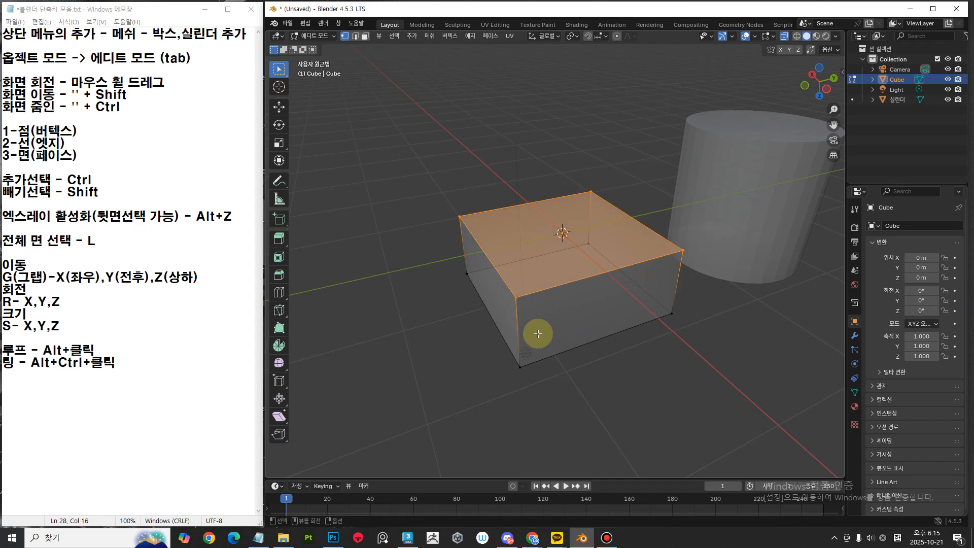
pyautogui.keyDown('ctrl'); pyautogui.click(529, 299); pyautogui.keyUp('ctrl')
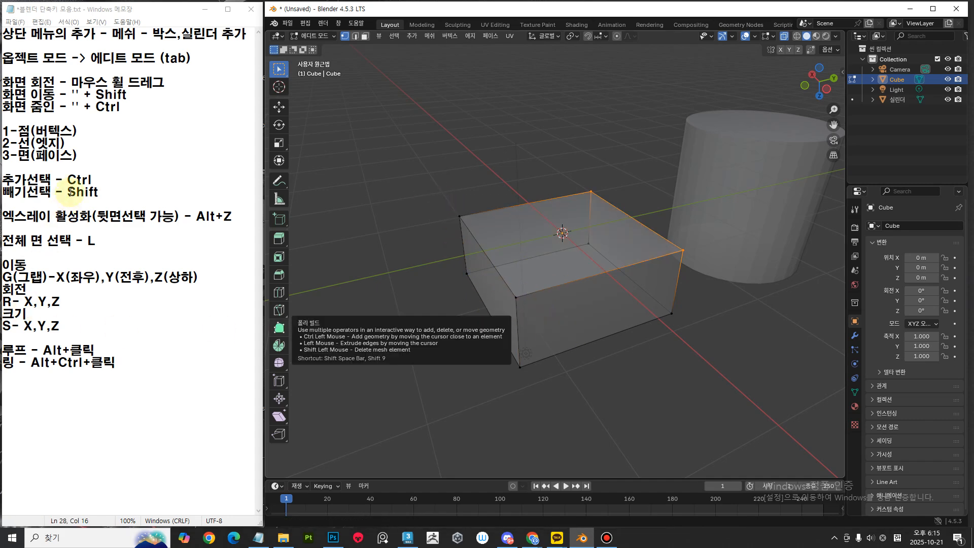
# Highlight the notes' "추가선택 - Ctrl" and "빼기선택 - Shift" lines, and clear the highlight and the cube's vertex selection.
pyautogui.moveTo(99, 192); pyautogui.dragTo(3, 175)
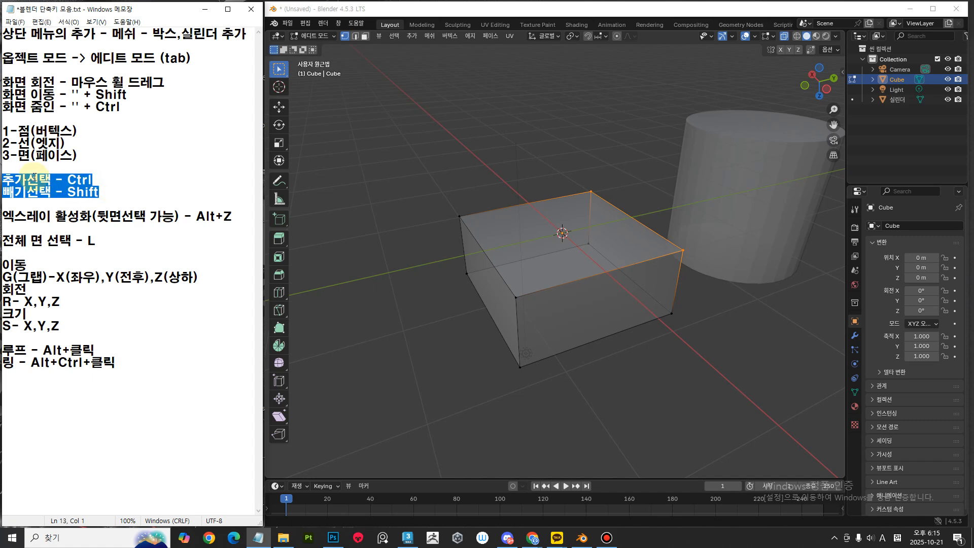
pyautogui.click(236, 214)
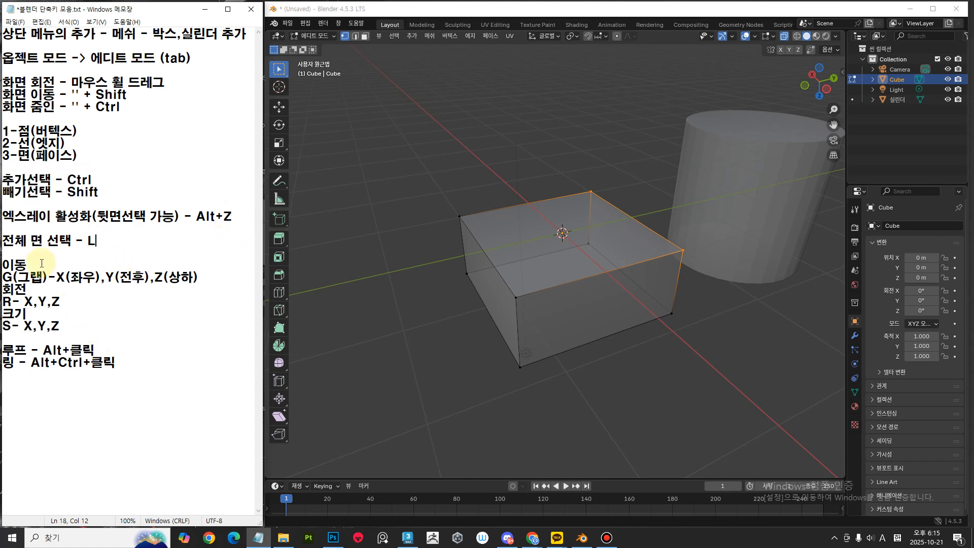
pyautogui.moveTo(725, 341); pyautogui.dragTo(746, 345, button='middle')
pyautogui.moveTo(686, 320); pyautogui.dragTo(600, 337, button='middle')
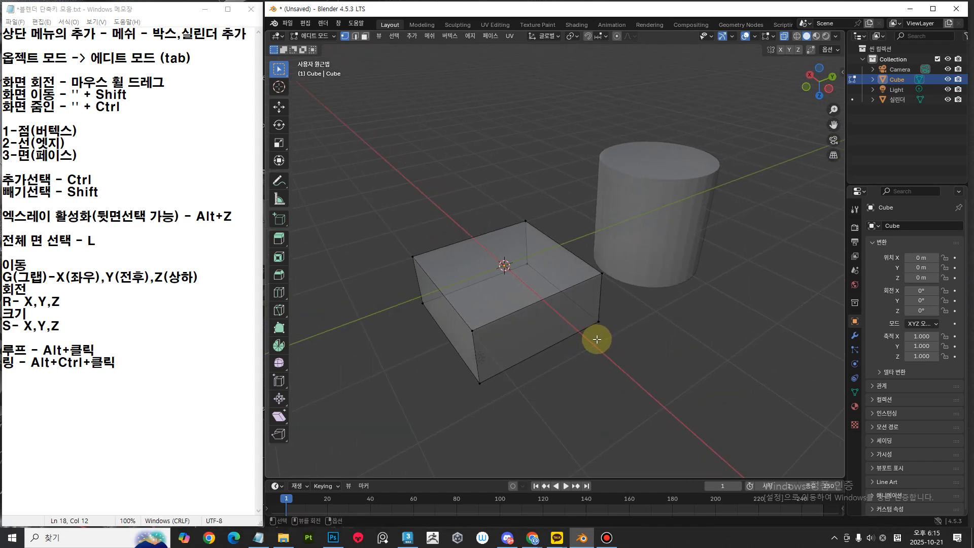
# Start a new note line reading "선택 -" below "전체 면 선택 - L", set off by blank lines.
pyautogui.click(182, 252)
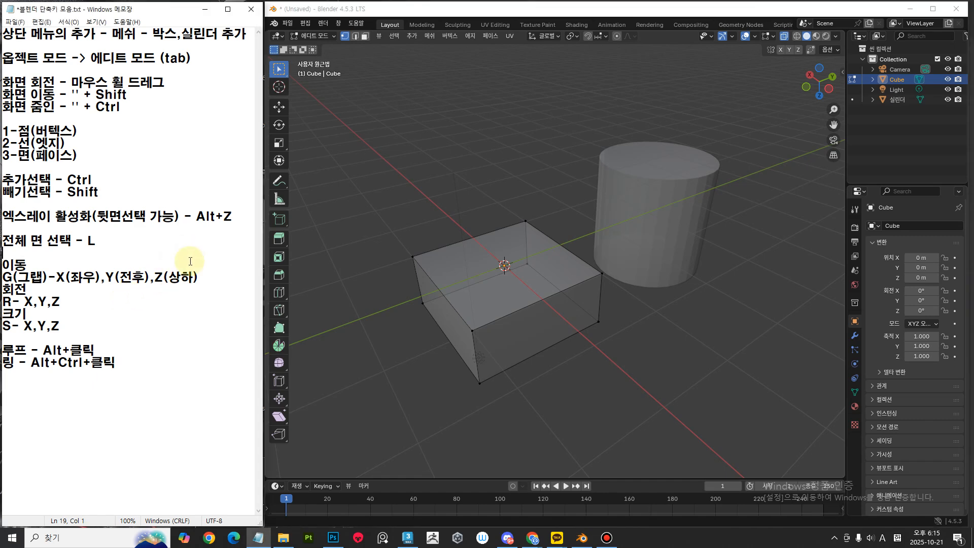
pyautogui.press('Return')
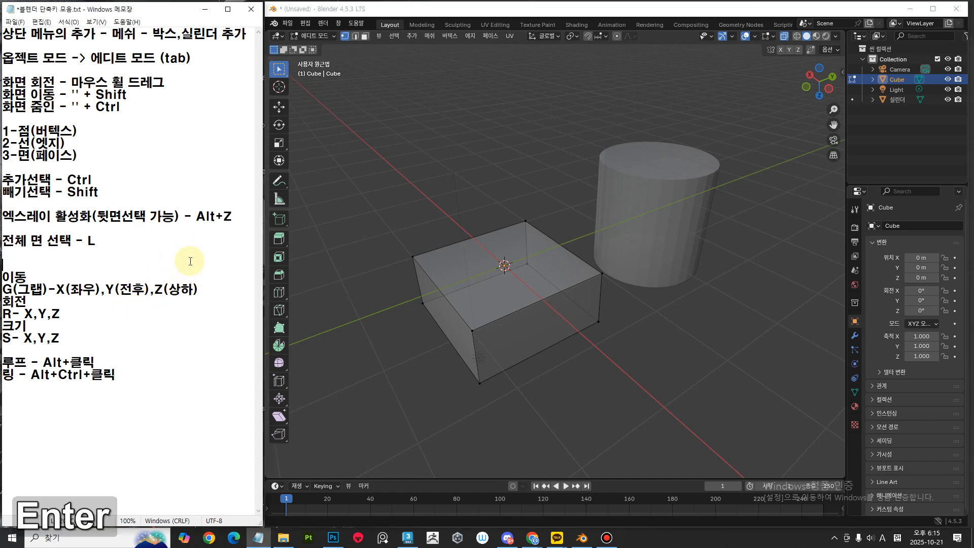
pyautogui.press('Up')
pyautogui.press('Return')
pyautogui.write('tjs')
pyautogui.press('BackSpace')
pyautogui.press('BackSpace')
pyautogui.press('BackSpace')
pyautogui.press('Hangul')
pyautogui.write('선택 ')
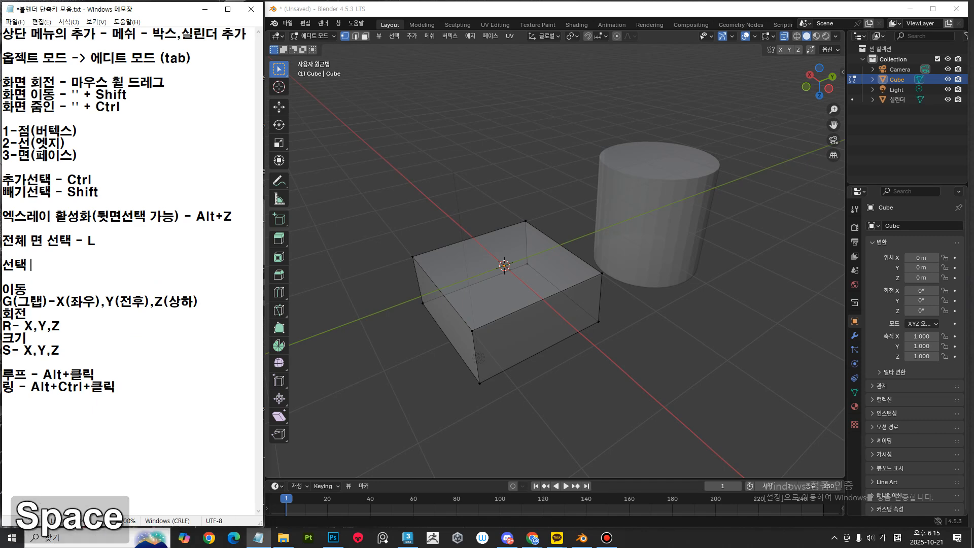
pyautogui.write('0-')
pyautogui.press('BackSpace')
pyautogui.press('BackSpace')
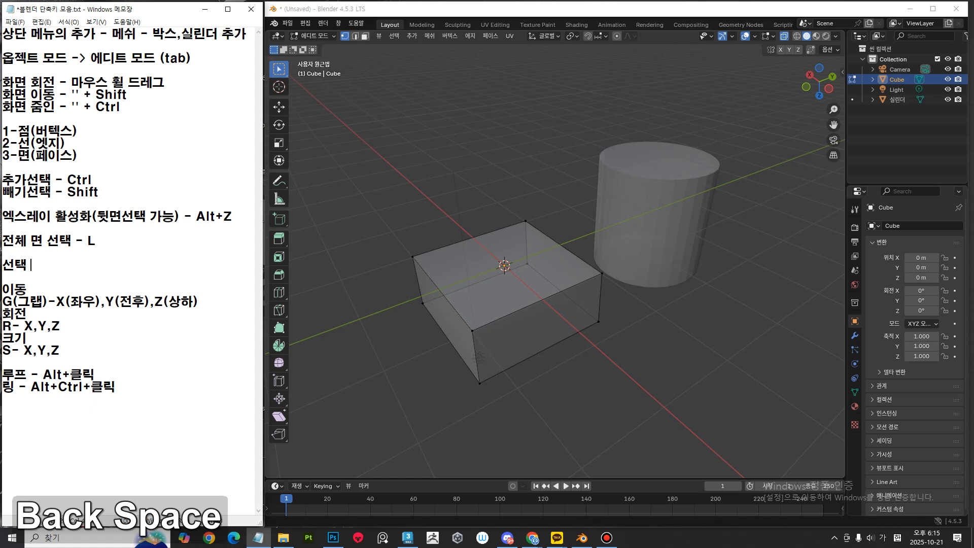
pyautogui.write('-')
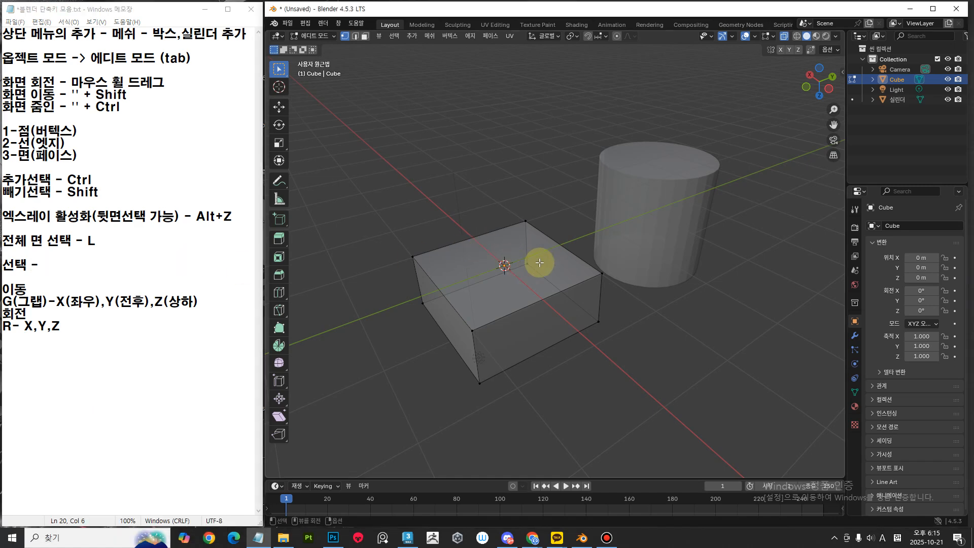
# Cycle through the selection tools over the cube in Edit Mode.
pyautogui.moveTo(534, 262); pyautogui.dragTo(522, 263, button='middle')
pyautogui.press('w')
pyautogui.press('w')
pyautogui.press('w')
pyautogui.press('w')
pyautogui.press('w')
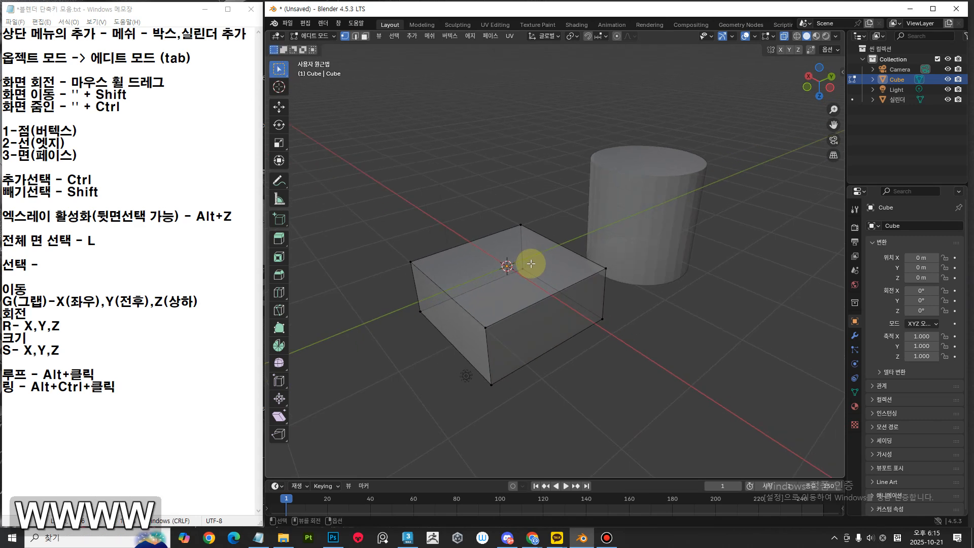
# Complete the new note line so that it reads "선택(사각,라소,) - W".
pyautogui.click(62, 262)
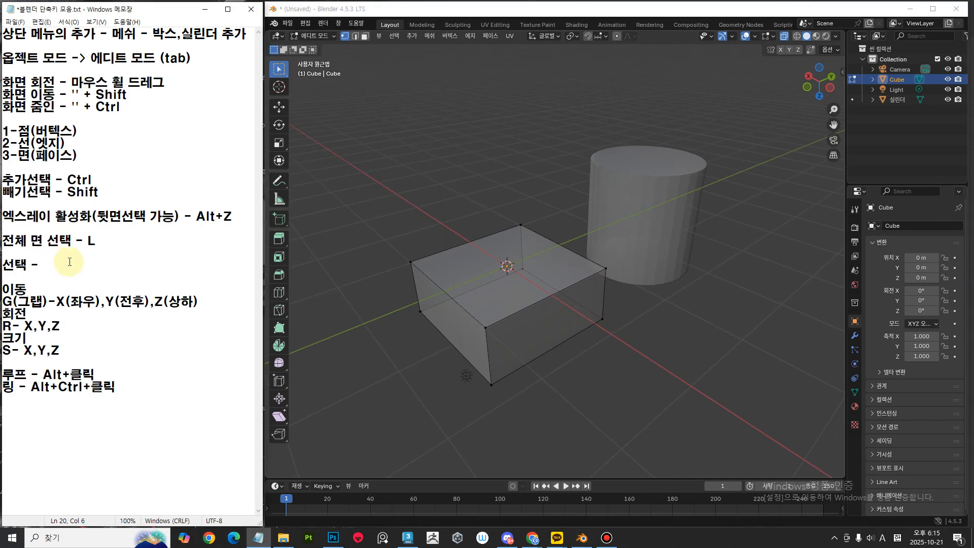
pyautogui.write('W')
pyautogui.press('Left')
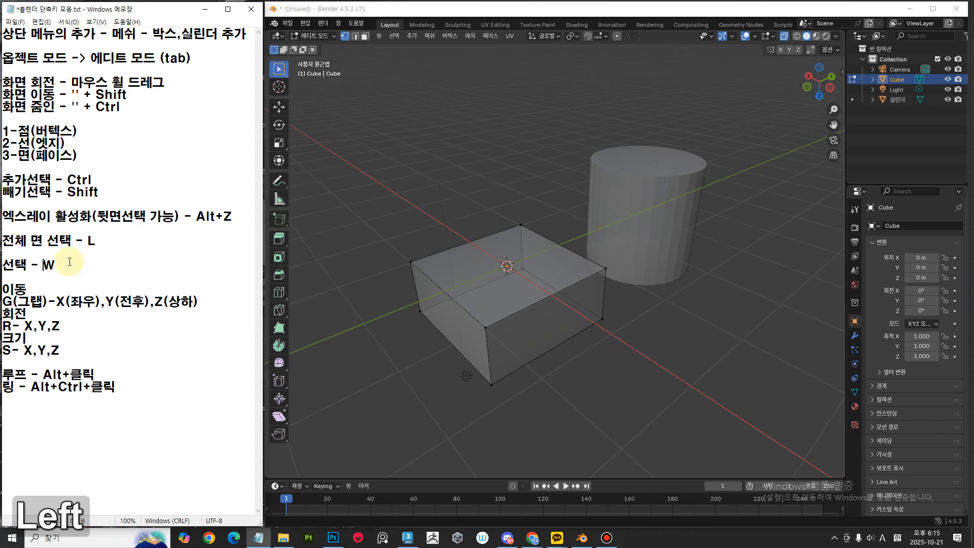
pyautogui.write('(tkrur')
pyautogui.press('BackSpace')
pyautogui.press('BackSpace')
pyautogui.press('BackSpace')
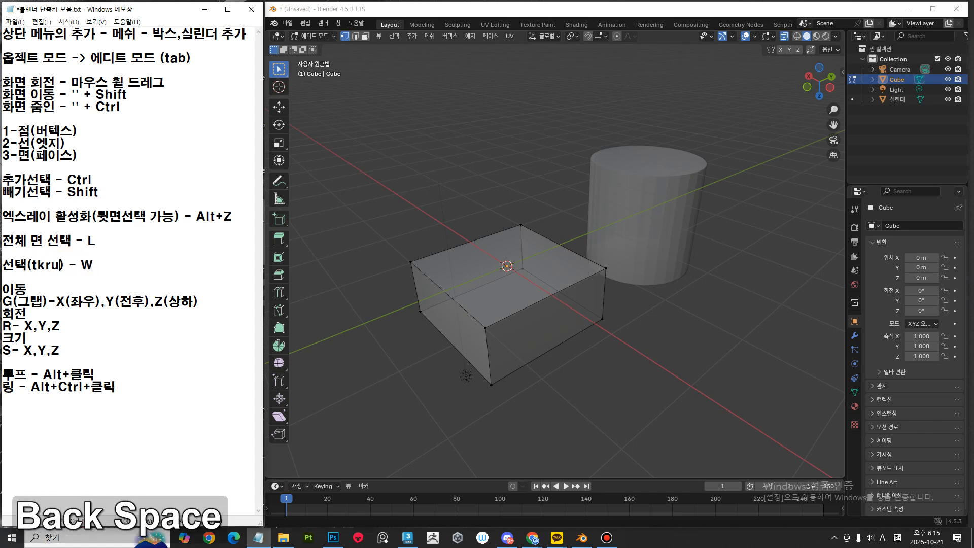
pyautogui.write('사각,')
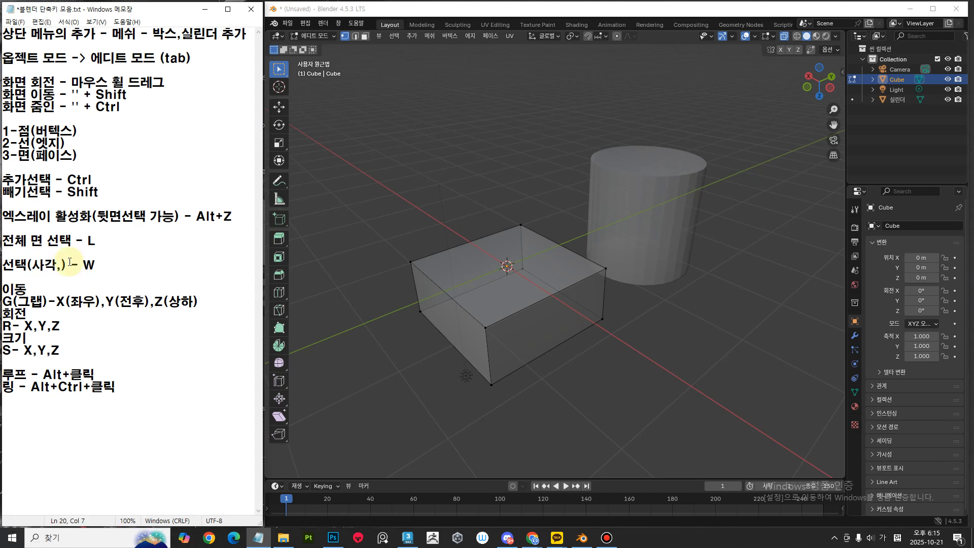
pyautogui.write('드레그,')
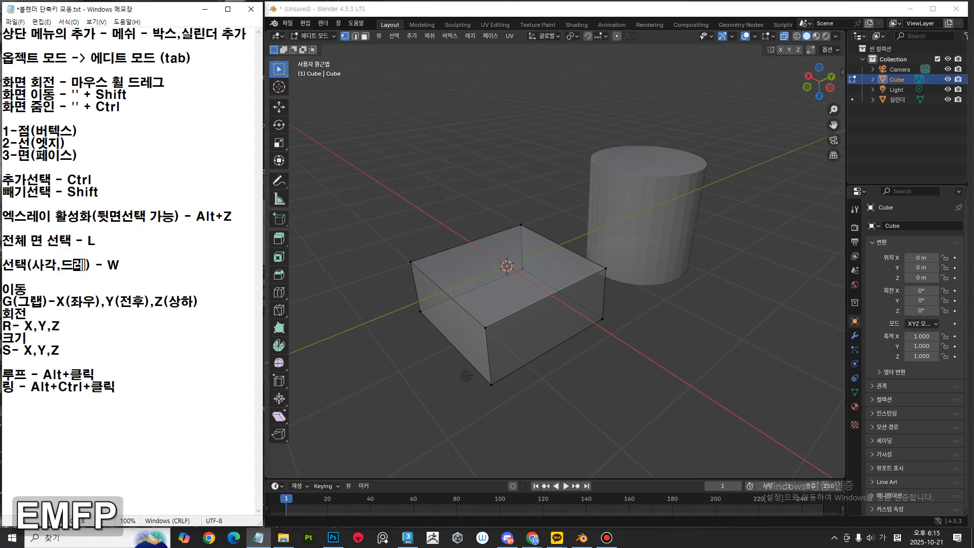
pyautogui.press('Left')
pyautogui.hotkey('shift', 'Left')
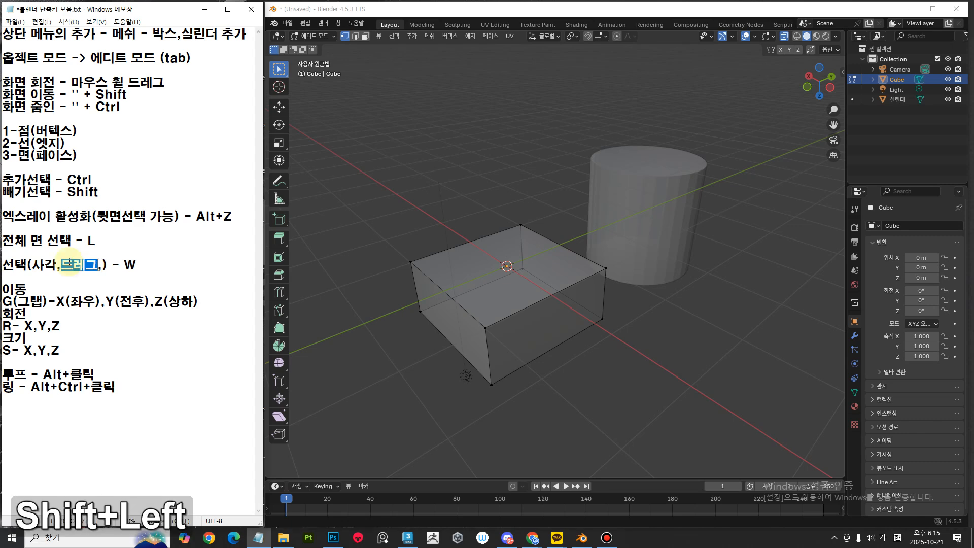
pyautogui.write('라소')
pyautogui.press('Right')
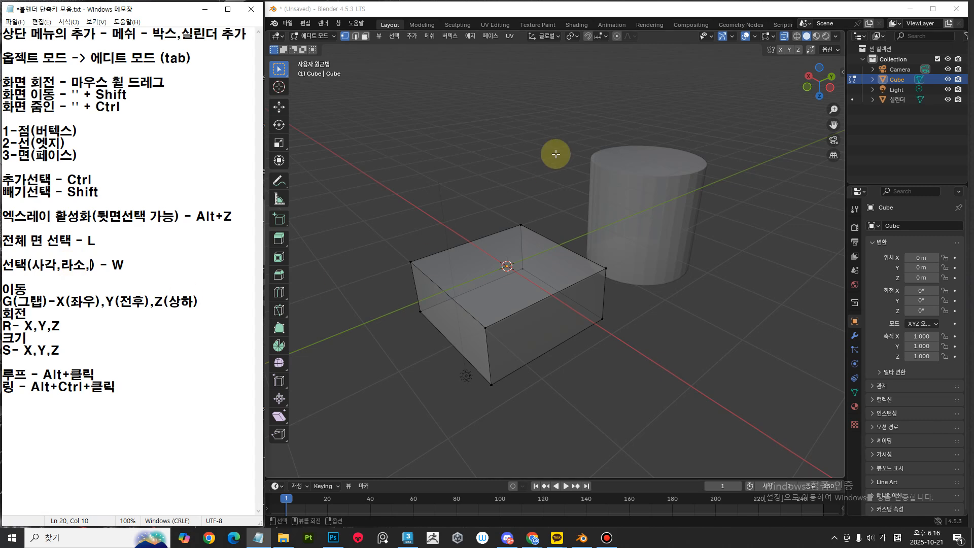
# Switch to the Tweak selection tool, move the cube's upper right vertex with it and undo the move.
pyautogui.click(279, 68)
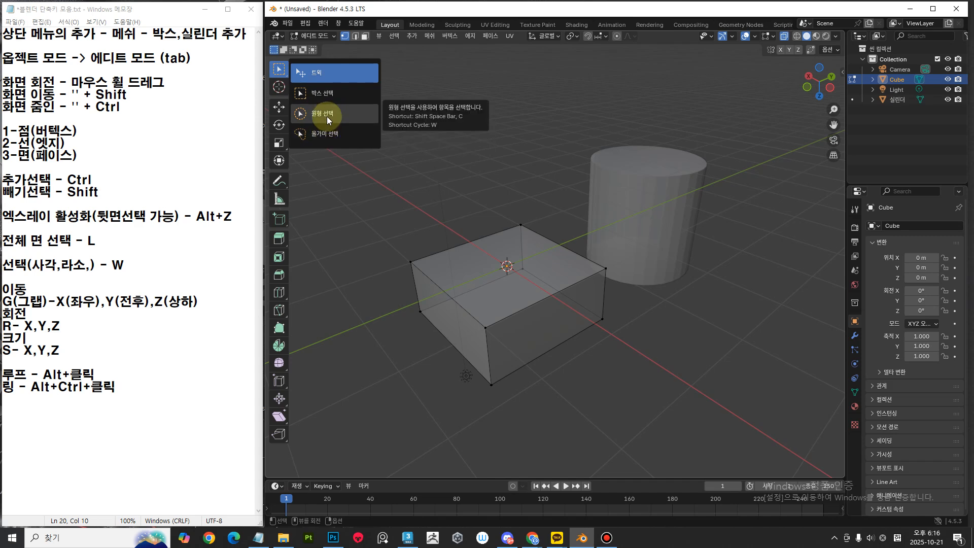
pyautogui.click(320, 73)
pyautogui.moveTo(613, 272); pyautogui.dragTo(592, 272)
pyautogui.hotkey('ctrl', 'z')
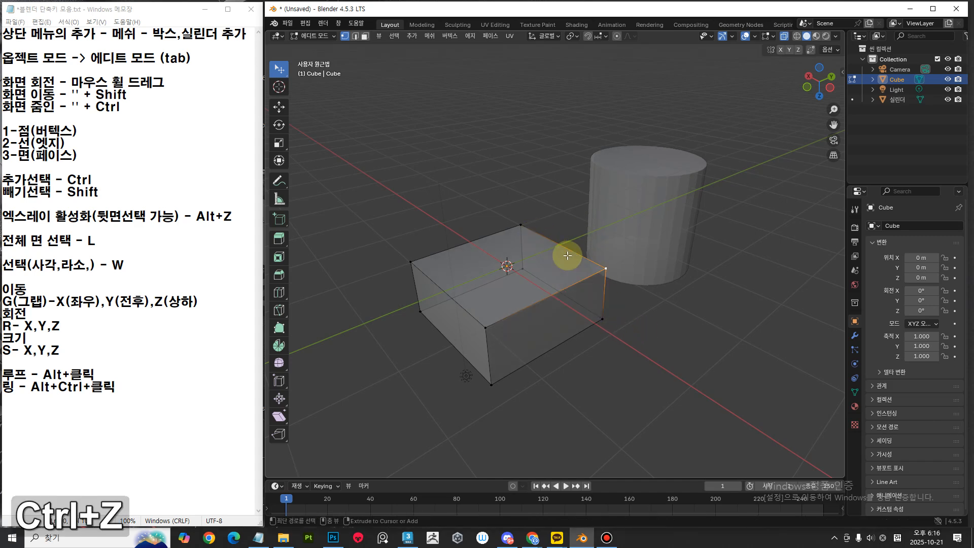
# Select several of the cube's corner vertices one at a time, ending with the lower front one, and switch to Box Select.
pyautogui.click(521, 224)
pyautogui.click(487, 322)
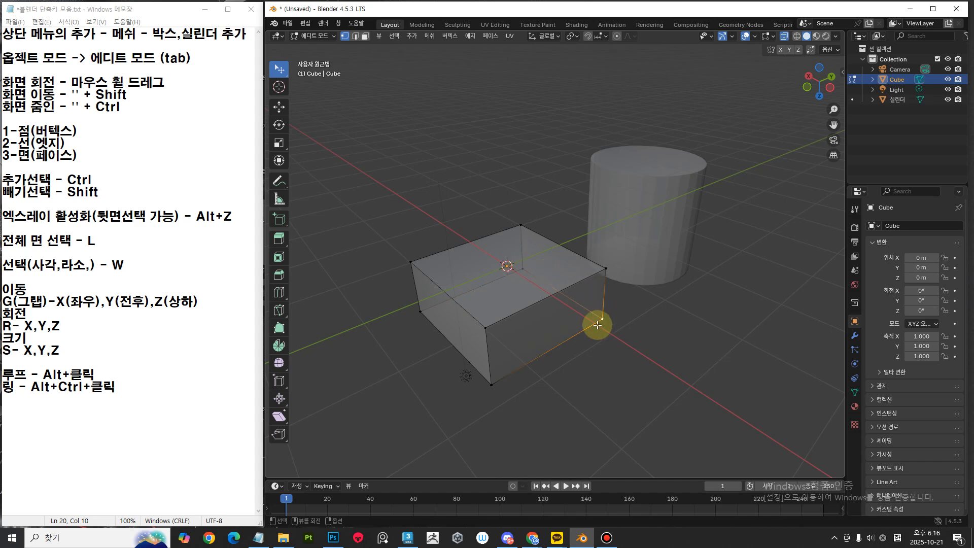
pyautogui.click(492, 384)
pyautogui.press('w')
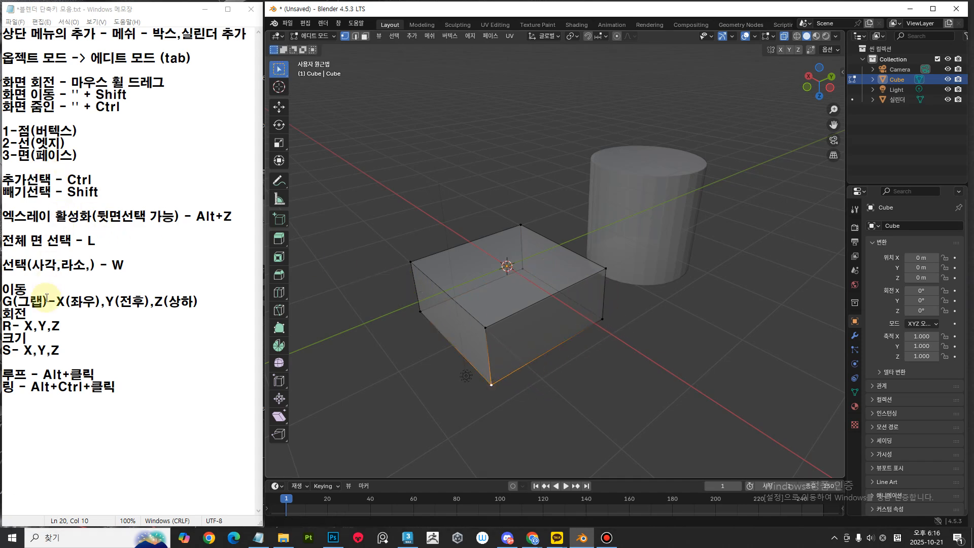
# Rewrite the selection note line so that it reads "선택(트윅,사각,올가미,원형) - W".
pyautogui.moveTo(82, 261); pyautogui.dragTo(61, 261)
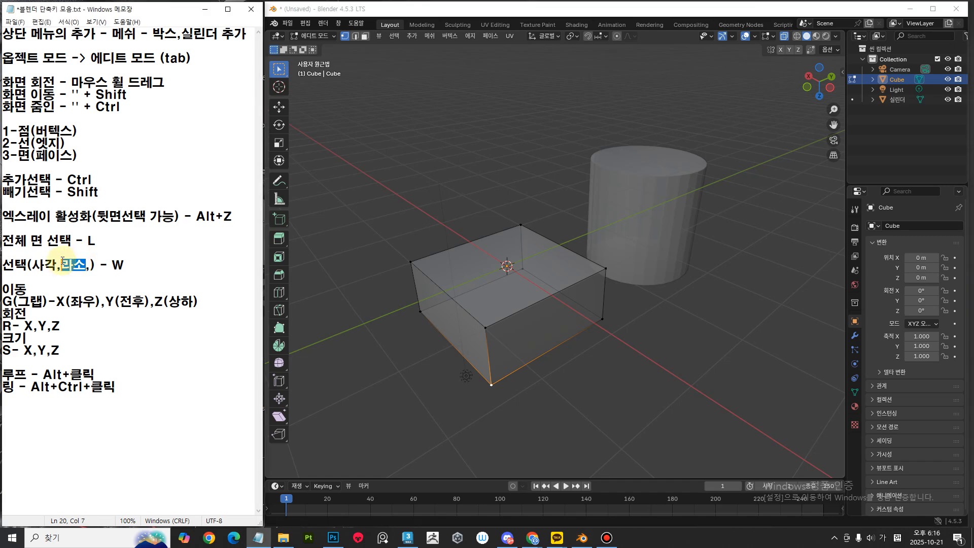
pyautogui.write('올가미')
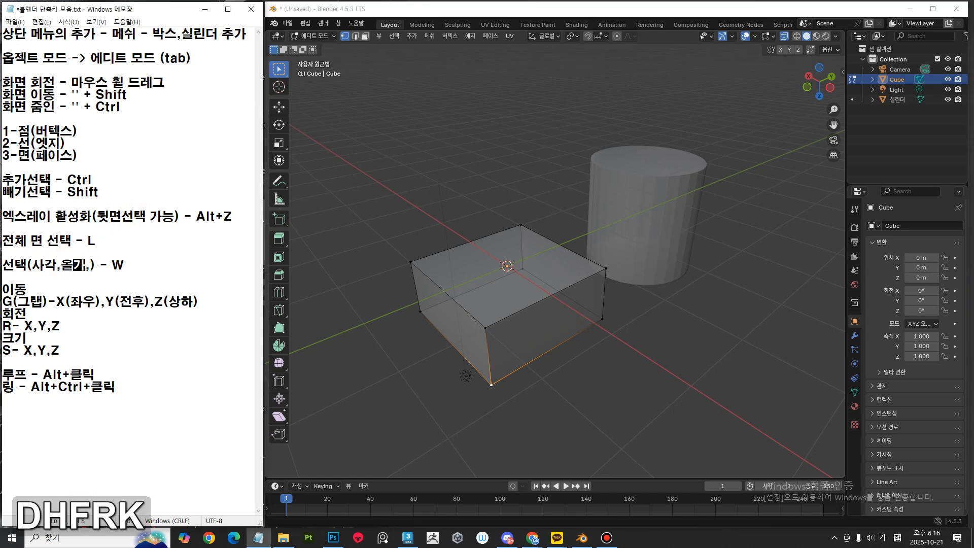
pyautogui.press('Right')
pyautogui.write('원형')
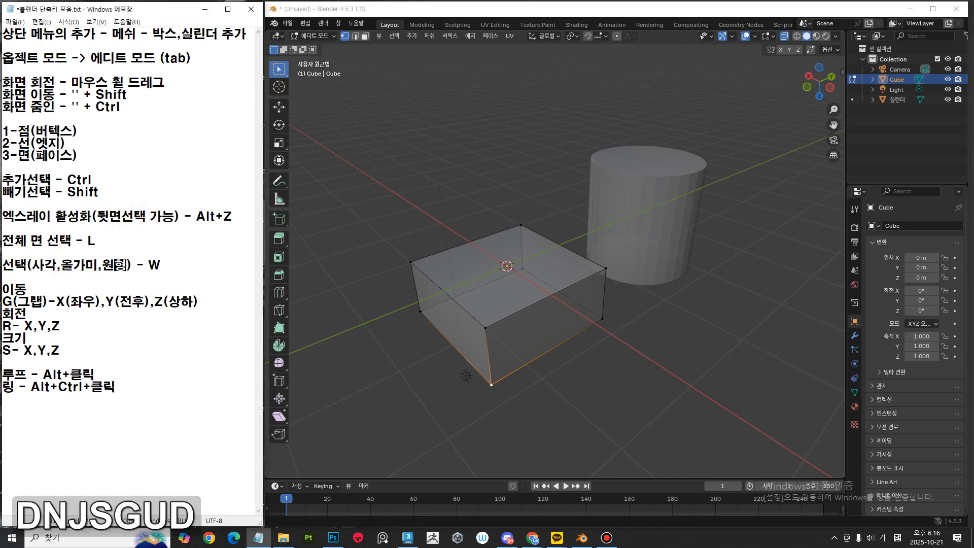
pyautogui.press('Left')
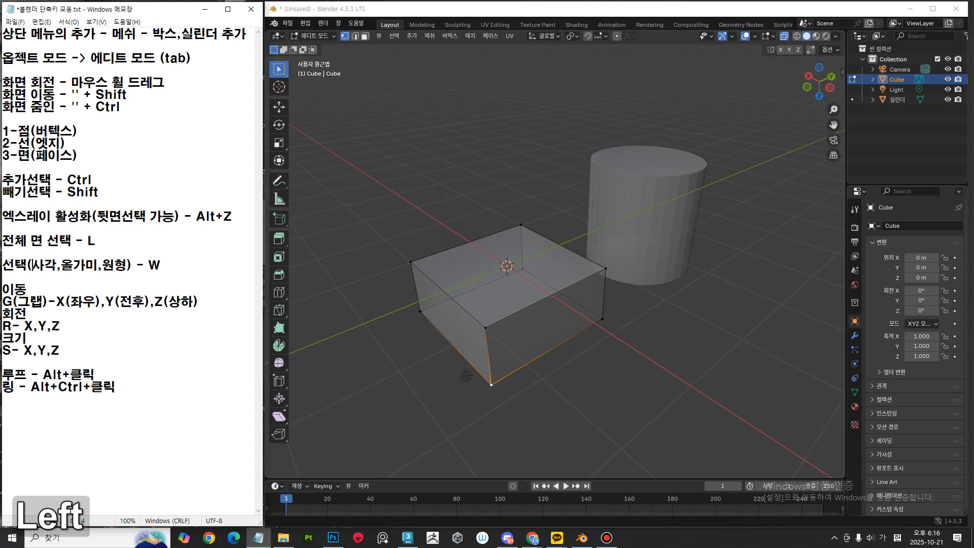
pyautogui.write('트윅,')
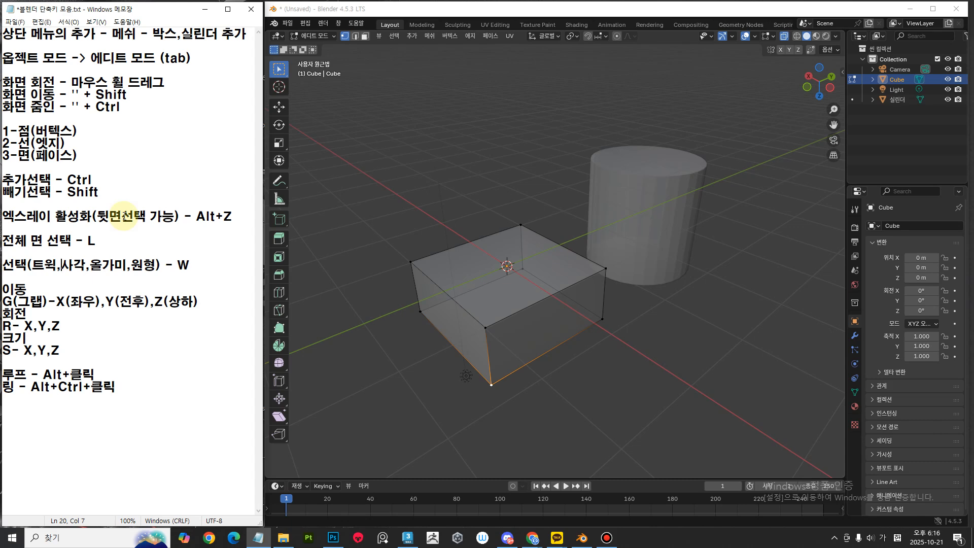
# Return to the cube in Blender and cycle repeatedly through the selection tools, ending on Box Select.
pyautogui.moveTo(567, 304); pyautogui.dragTo(570, 299, button='middle')
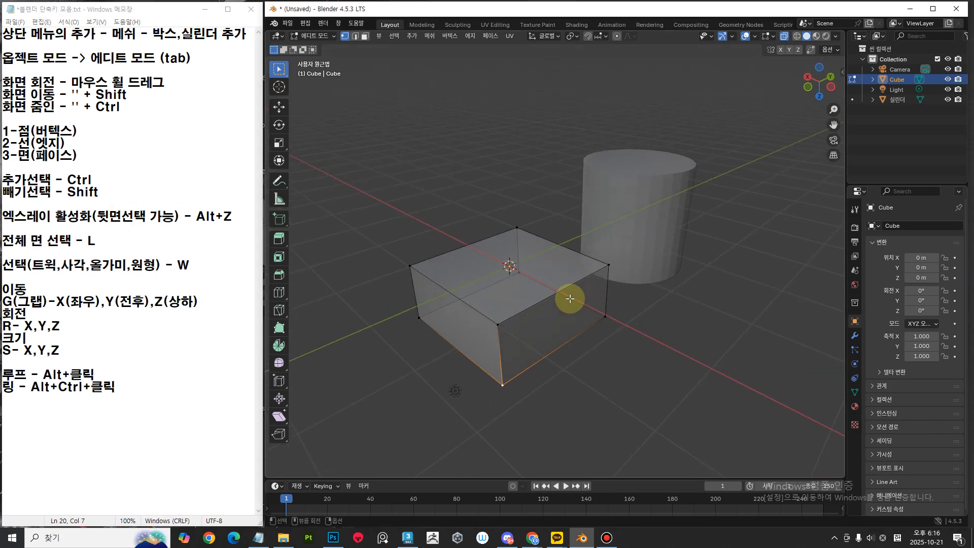
pyautogui.press('w')
pyautogui.press('w')
pyautogui.press('w')
pyautogui.press('w')
pyautogui.press('w')
pyautogui.press('w')
pyautogui.press('w')
pyautogui.press('w')
pyautogui.press('w')
pyautogui.press('w')
pyautogui.press('w')
pyautogui.press('w')
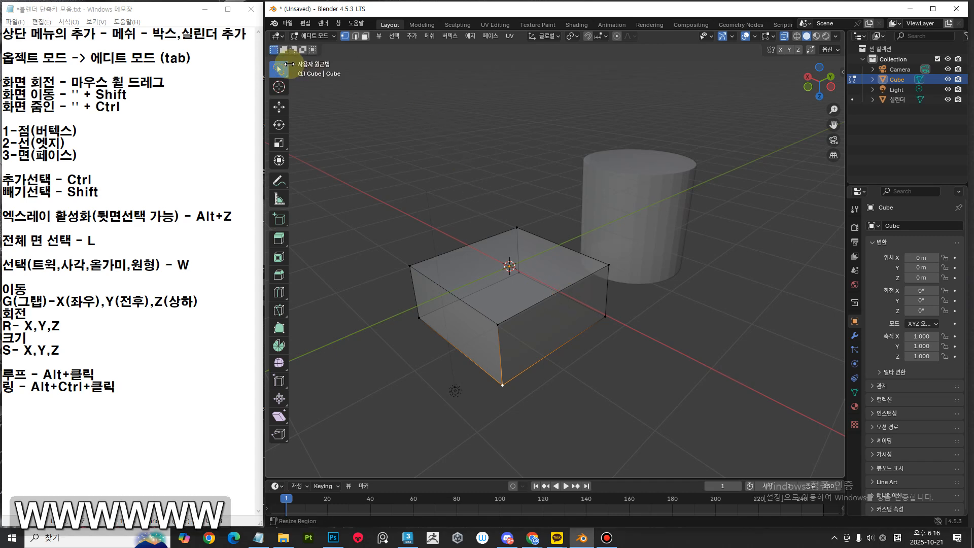
pyautogui.press('w')
pyautogui.press('w')
pyautogui.press('w')
pyautogui.press('w')
pyautogui.press('w')
pyautogui.press('w')
pyautogui.press('w')
pyautogui.press('w')
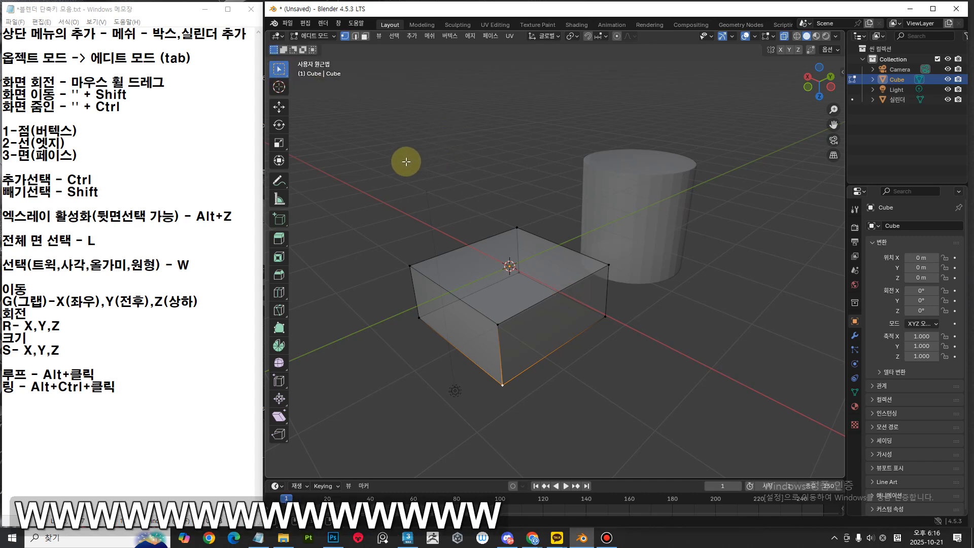
pyautogui.press('w')
pyautogui.press('w')
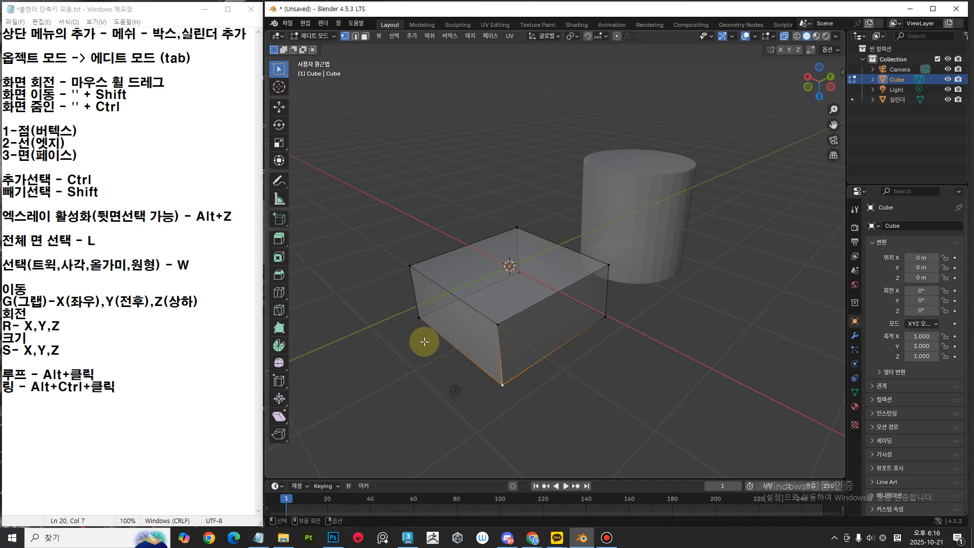
# Box-select the four upper vertices of the cube and move them up along the Z axis to make the box taller.
pyautogui.moveTo(486, 405); pyautogui.dragTo(553, 387, button='middle')
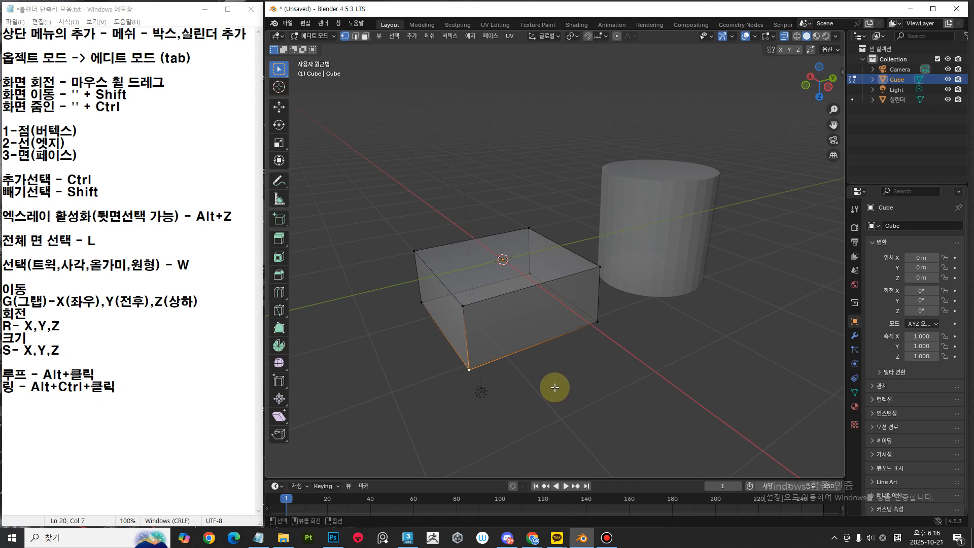
pyautogui.moveTo(553, 380); pyautogui.dragTo(591, 326, button='middle')
pyautogui.moveTo(627, 224); pyautogui.dragTo(402, 278)
pyautogui.moveTo(630, 361); pyautogui.dragTo(630, 365, button='middle')
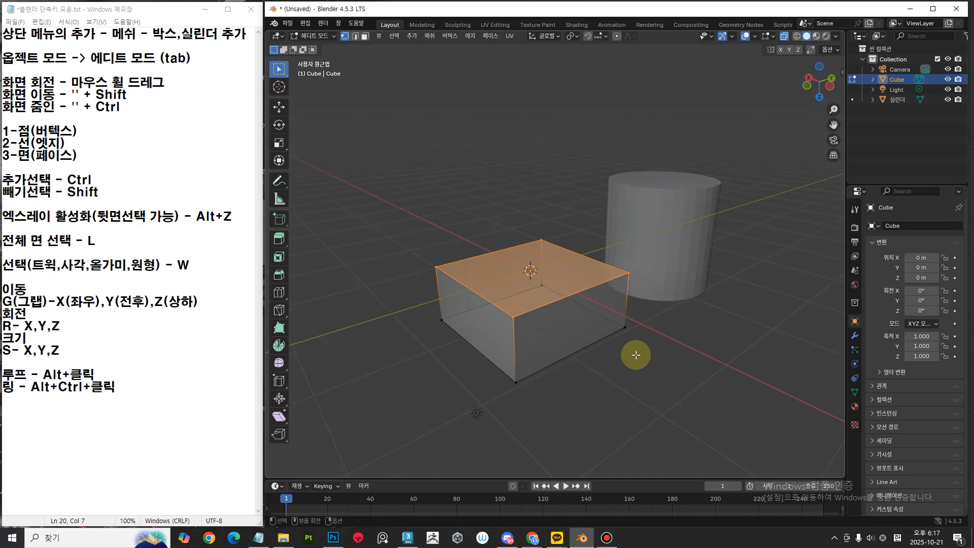
pyautogui.press('g')
pyautogui.press('z')
pyautogui.click(628, 284)
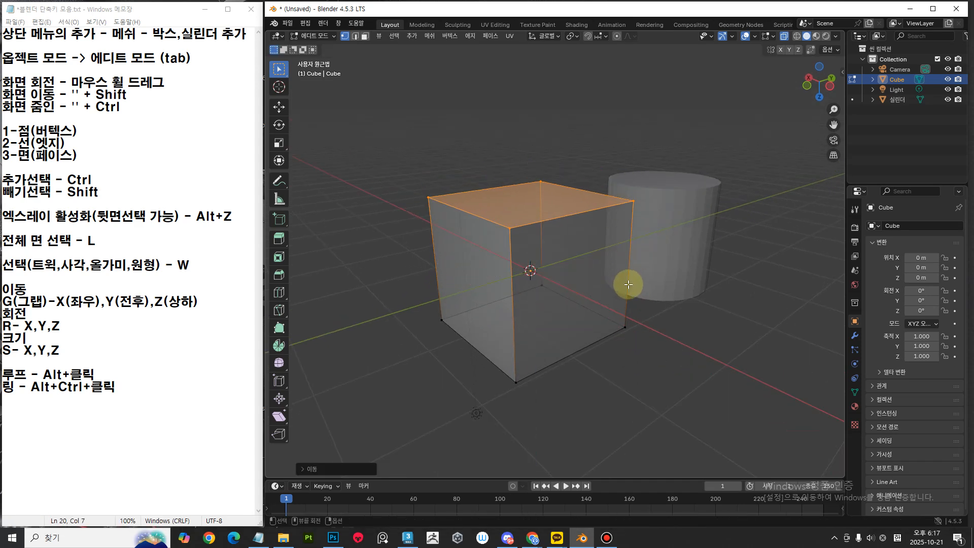
# Rotate the cube's top face about the Z axis to twist the box and undo the rotation.
pyautogui.press('r')
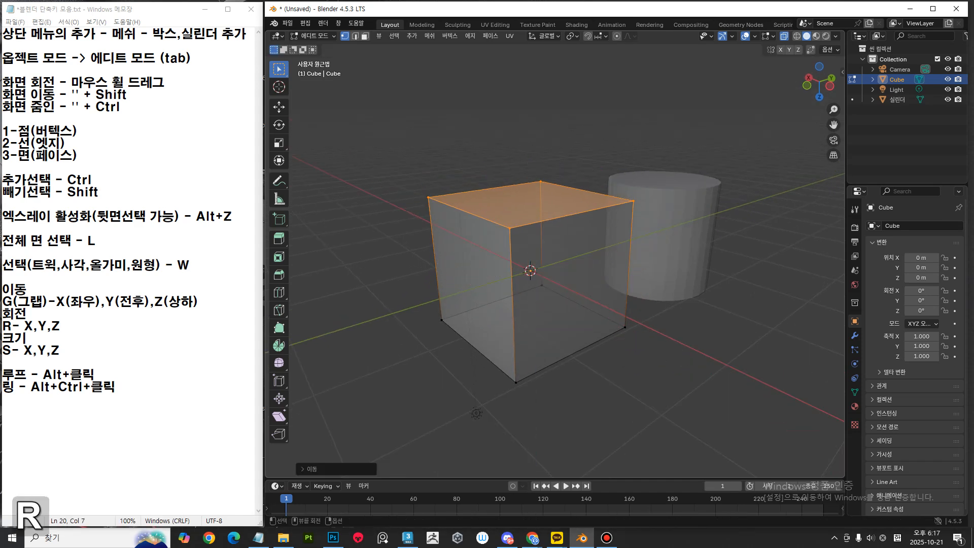
pyautogui.press('z')
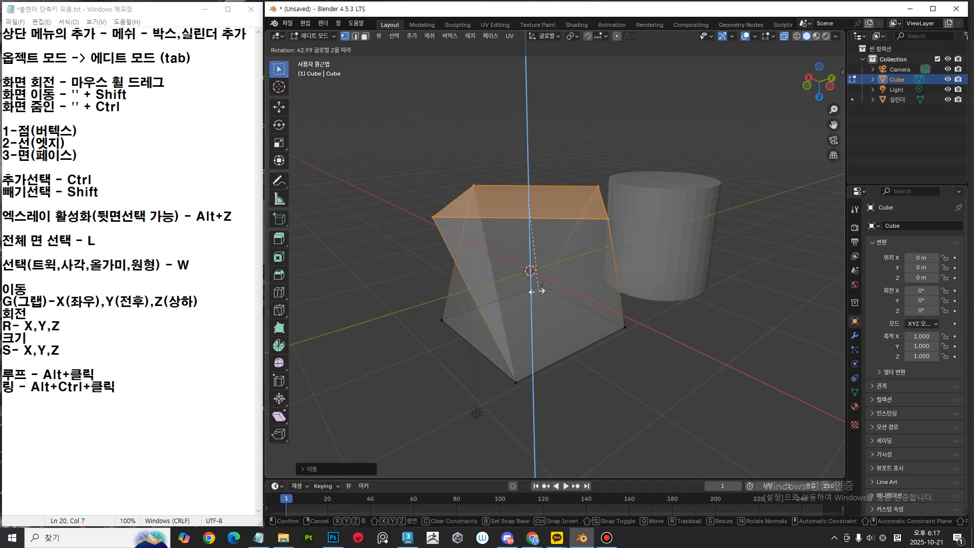
pyautogui.click(637, 343)
pyautogui.hotkey('ctrl', 'z')
# Rotate the cube's top face about the X axis so that it slopes steeply.
pyautogui.moveTo(624, 348); pyautogui.dragTo(657, 361, button='middle')
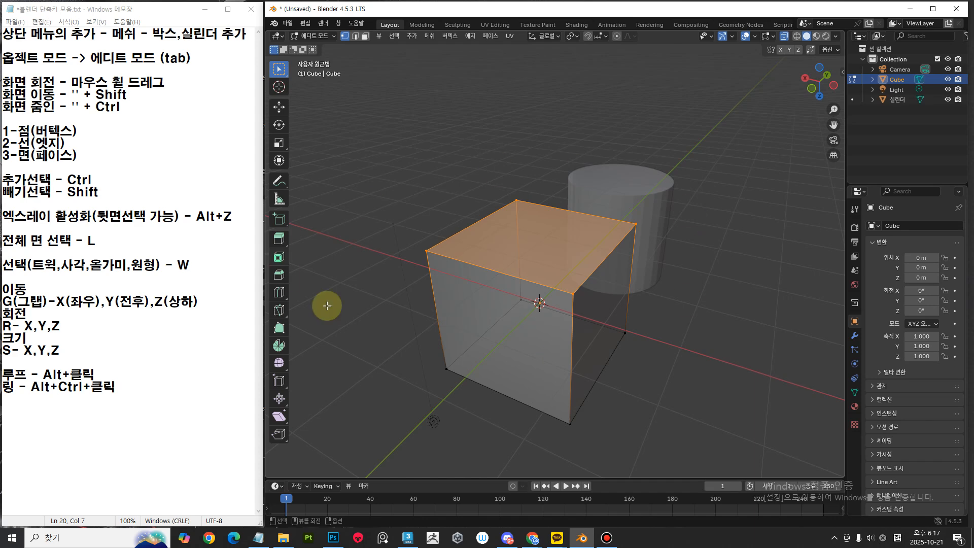
pyautogui.moveTo(634, 337); pyautogui.dragTo(581, 316, button='middle')
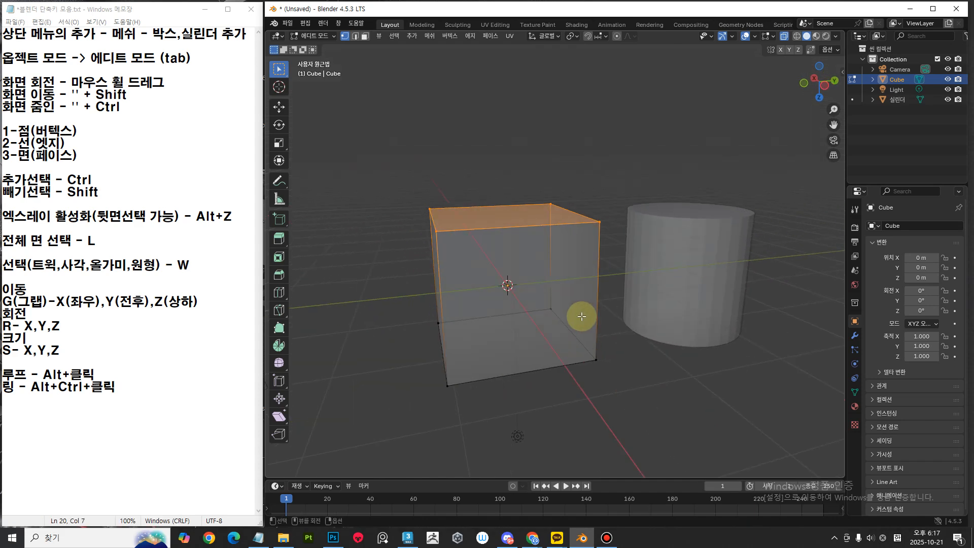
pyautogui.press('r')
pyautogui.press('x')
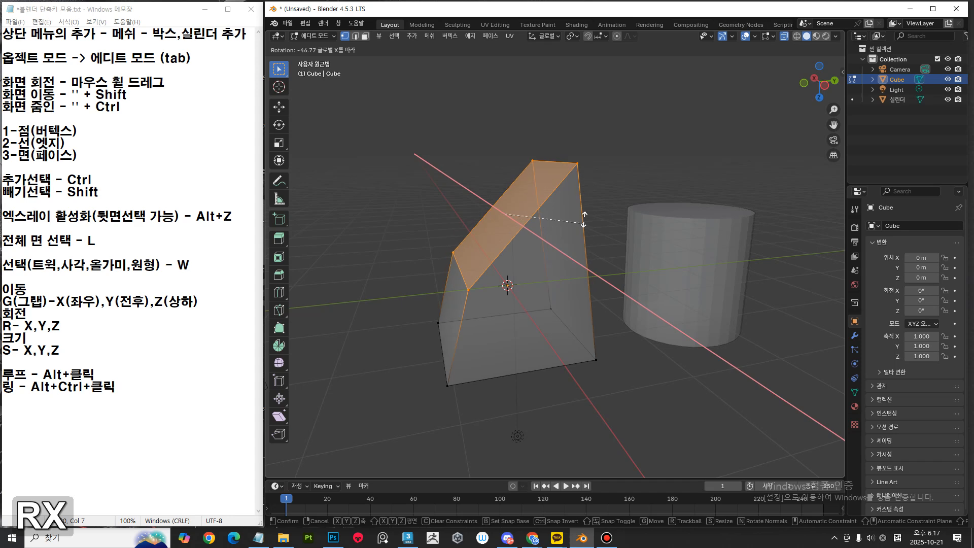
pyautogui.click(581, 237)
pyautogui.moveTo(600, 326); pyautogui.dragTo(618, 326, button='middle')
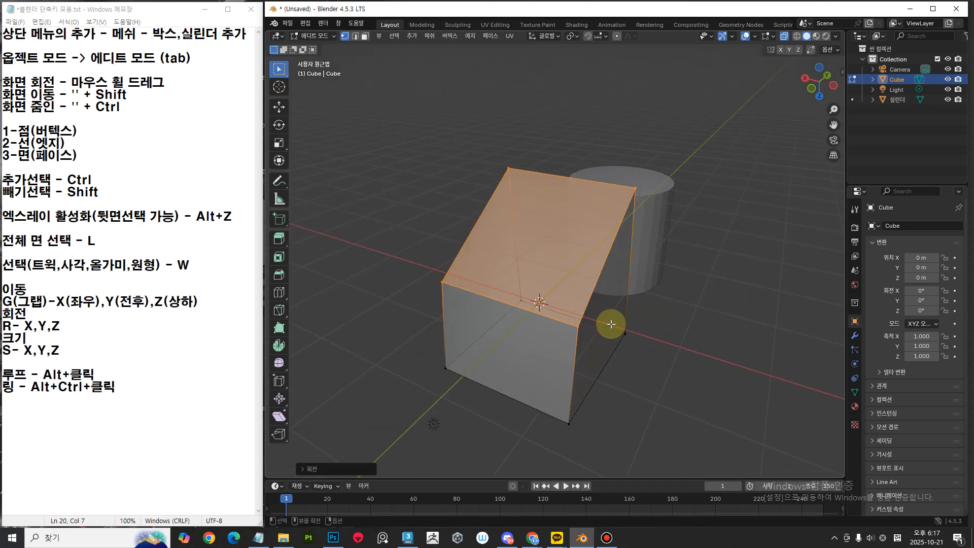
# Try rotating the sloped top face about the Y axis and cancel the rotation.
pyautogui.press('x')
pyautogui.moveTo(786, 283); pyautogui.dragTo(688, 318, button='middle')
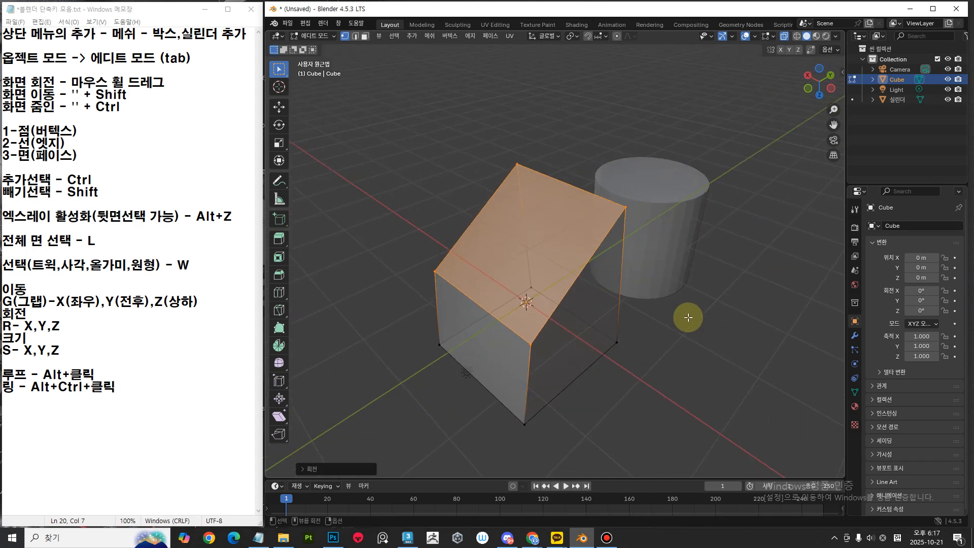
pyautogui.press('r')
pyautogui.press('y')
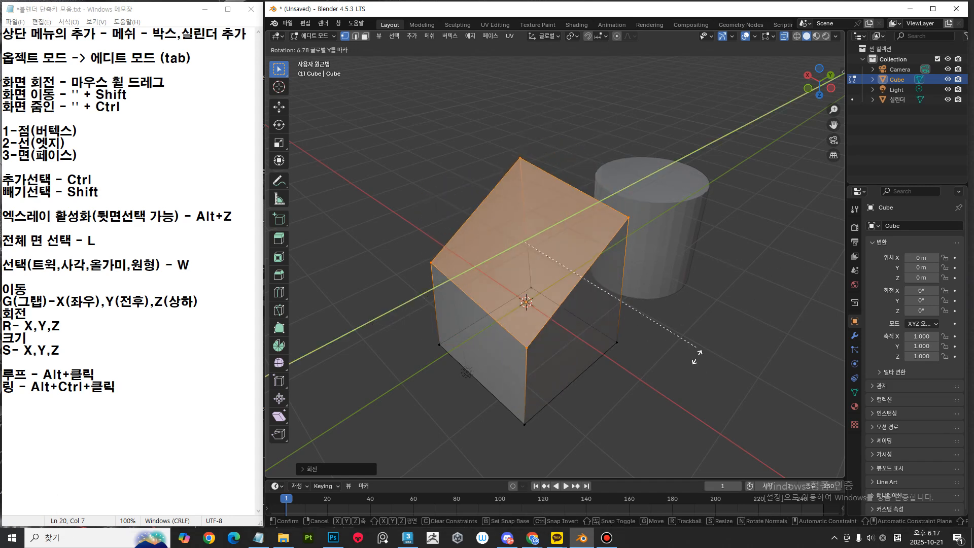
pyautogui.rightClick(658, 391)
# Scale the sloped top face down along the X axis twice, undoing each scaling.
pyautogui.moveTo(658, 390); pyautogui.dragTo(626, 391, button='middle')
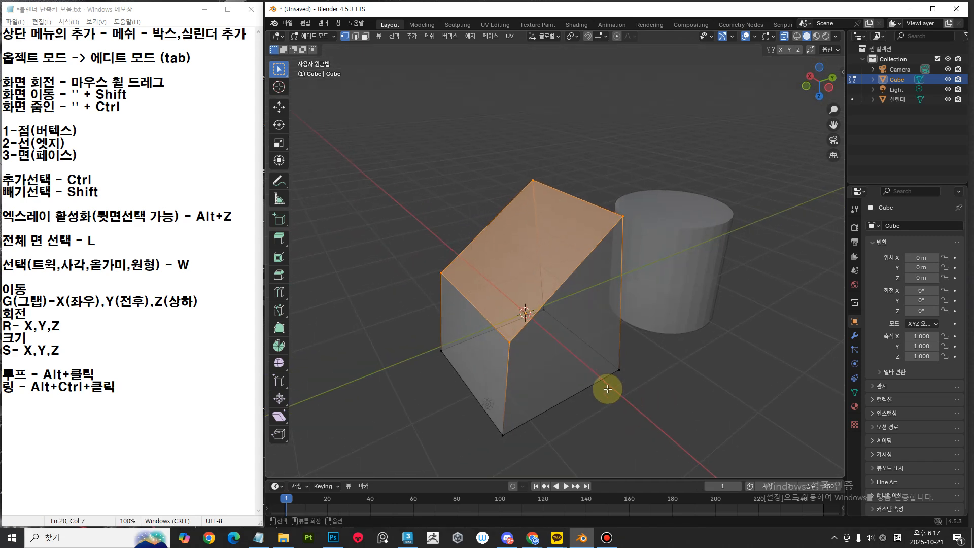
pyautogui.moveTo(607, 385); pyautogui.dragTo(662, 375, button='middle')
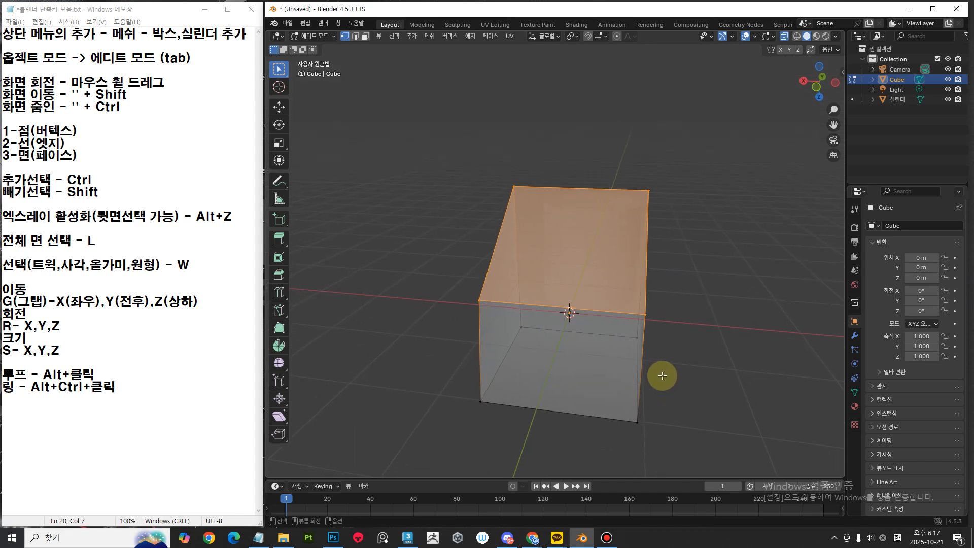
pyautogui.press('s')
pyautogui.press('x')
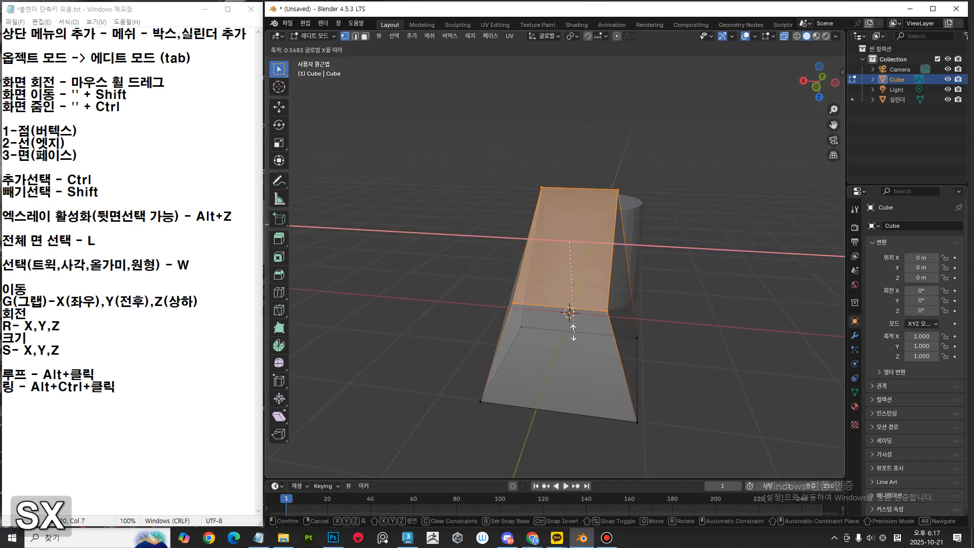
pyautogui.click(561, 257)
pyautogui.hotkey('ctrl', 'z')
pyautogui.moveTo(675, 393); pyautogui.dragTo(644, 398, button='middle')
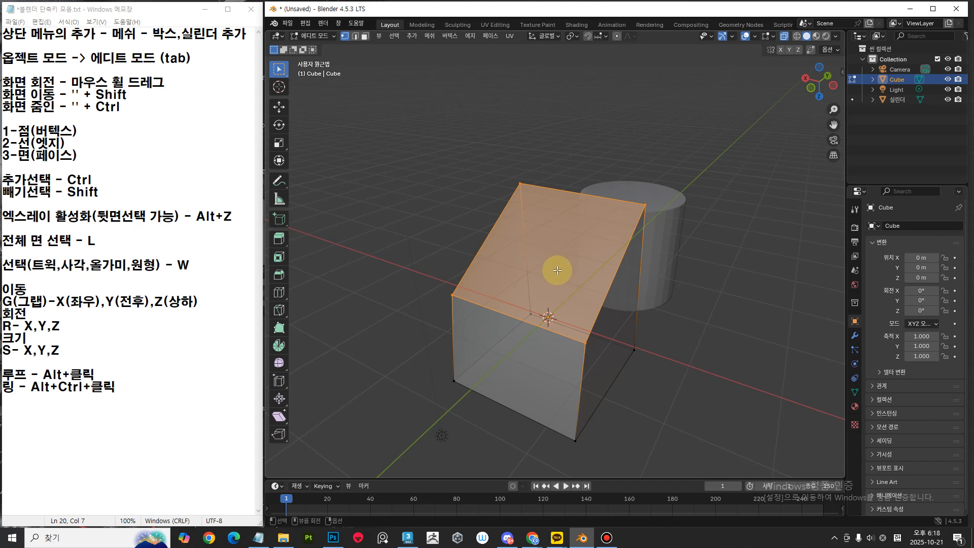
pyautogui.press('s')
pyautogui.press('x')
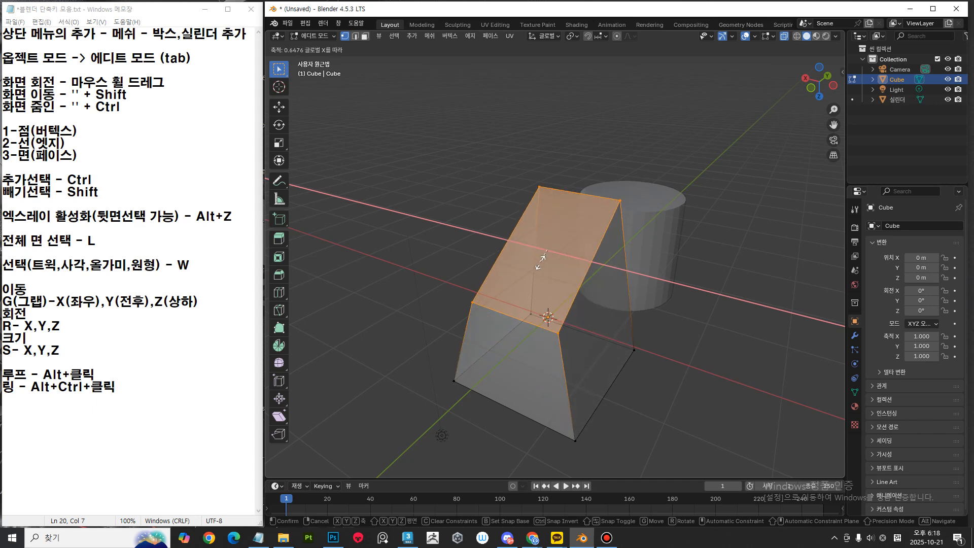
pyautogui.click(770, 392)
pyautogui.hotkey('ctrl', 'z')
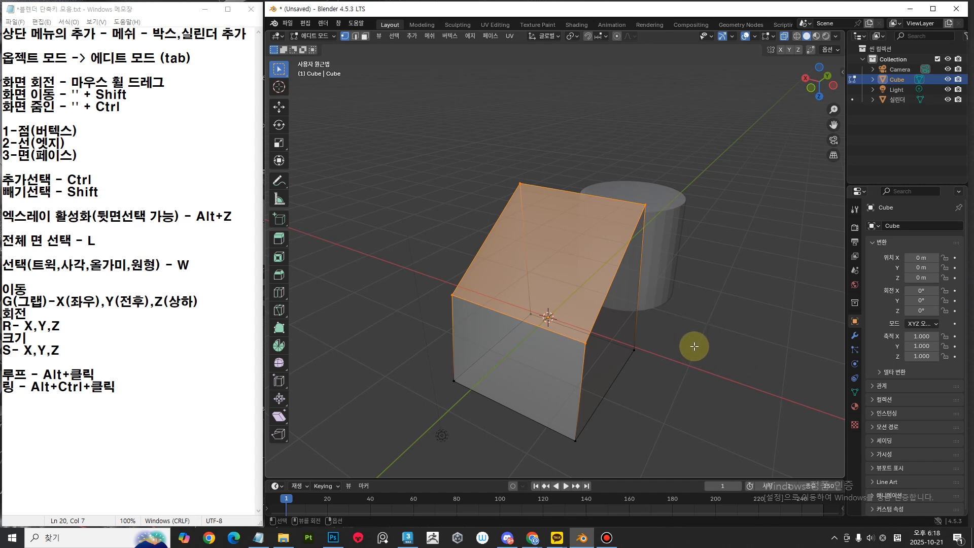
# Scale the sloped top face along the X axis into a very narrow strip and undo the scaling.
pyautogui.press('s')
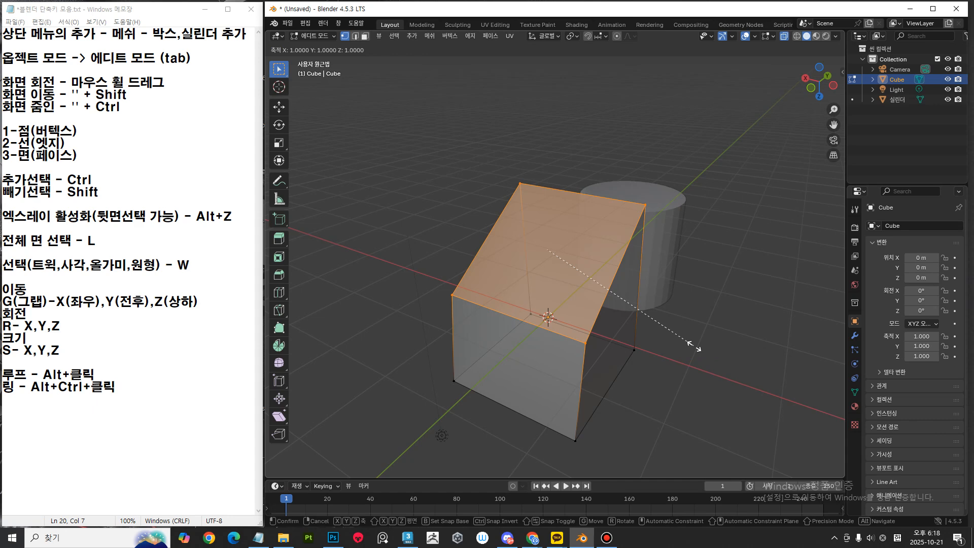
pyautogui.press('x')
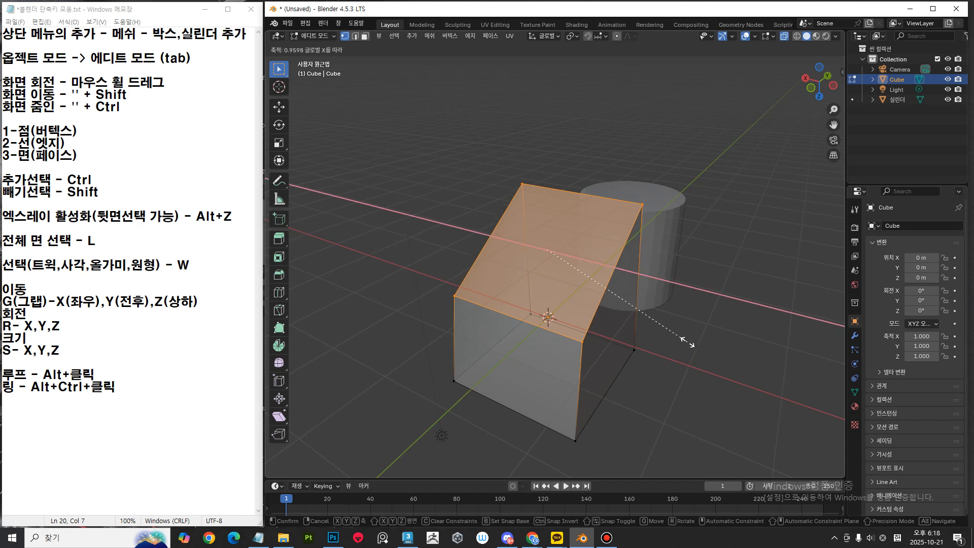
pyautogui.click(574, 275)
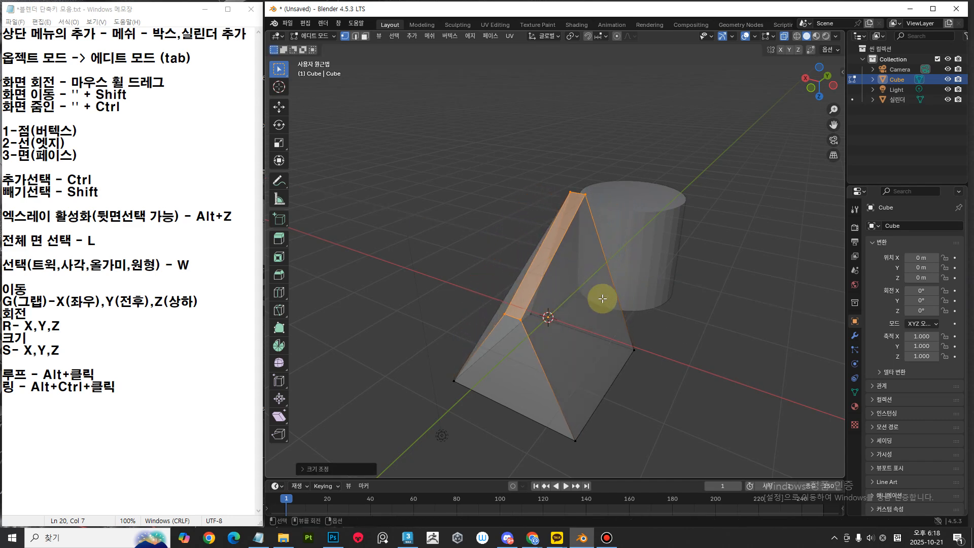
pyautogui.moveTo(653, 347); pyautogui.dragTo(644, 366, button='middle')
pyautogui.hotkey('ctrl', 'z')
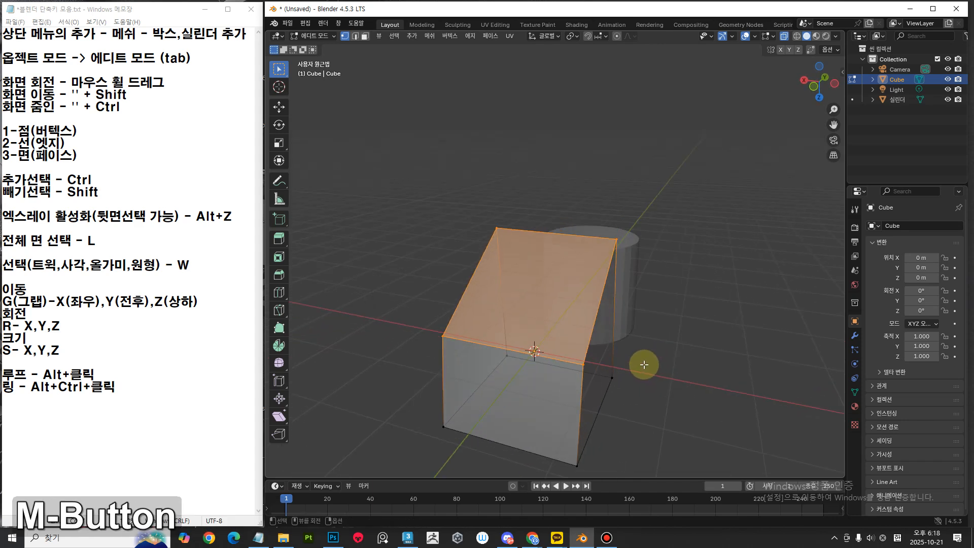
# Scale the sloped top face along the X axis to about 0.45.
pyautogui.press('s')
pyautogui.press('x')
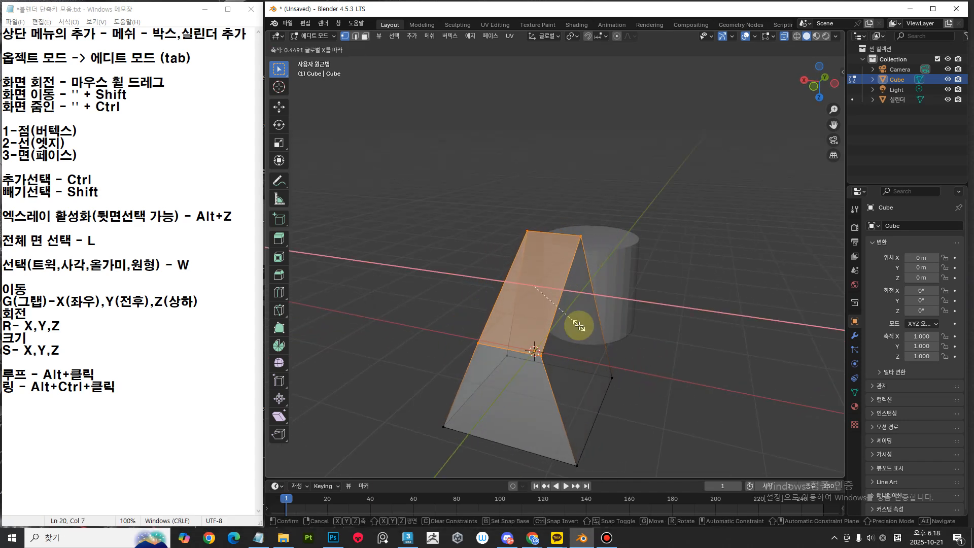
pyautogui.click(579, 325)
# Scale the narrowed top face along the Y axis and undo the scaling.
pyautogui.moveTo(623, 341); pyautogui.dragTo(597, 355, button='middle')
pyautogui.press('s')
pyautogui.press('y')
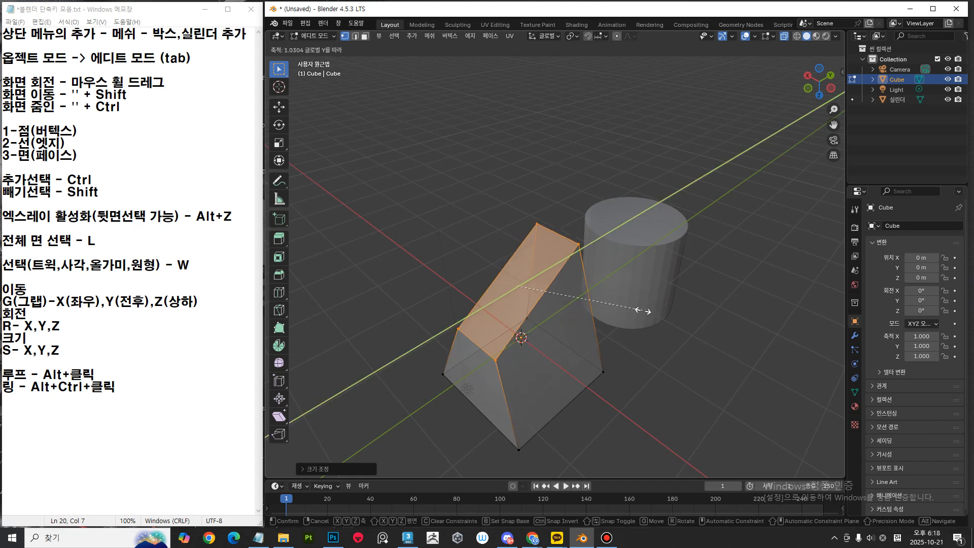
pyautogui.click(596, 338)
pyautogui.moveTo(597, 339); pyautogui.dragTo(679, 355, button='middle')
pyautogui.hotkey('ctrl', 'z')
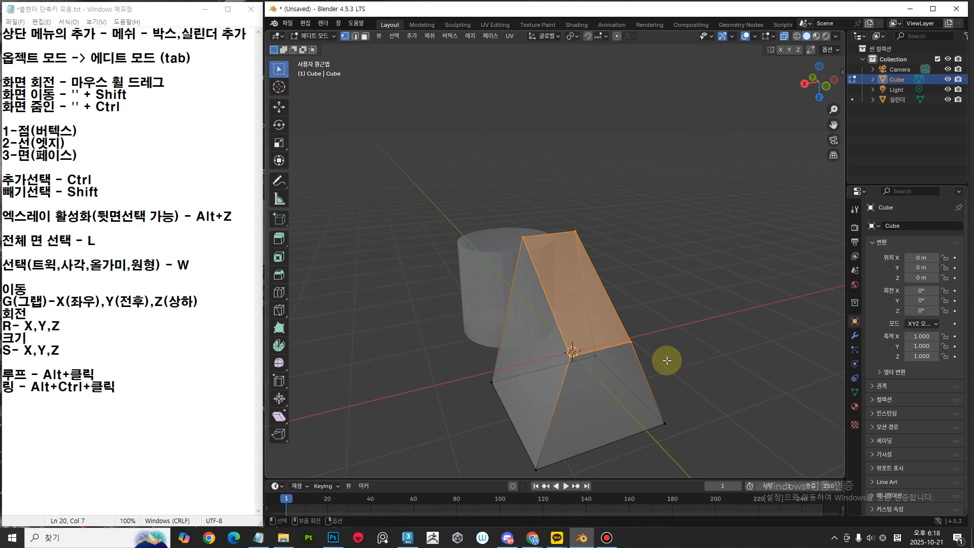
# Flatten the sloped top face by scaling it along the Z axis to about 0.03.
pyautogui.moveTo(652, 354); pyautogui.dragTo(586, 347, button='middle')
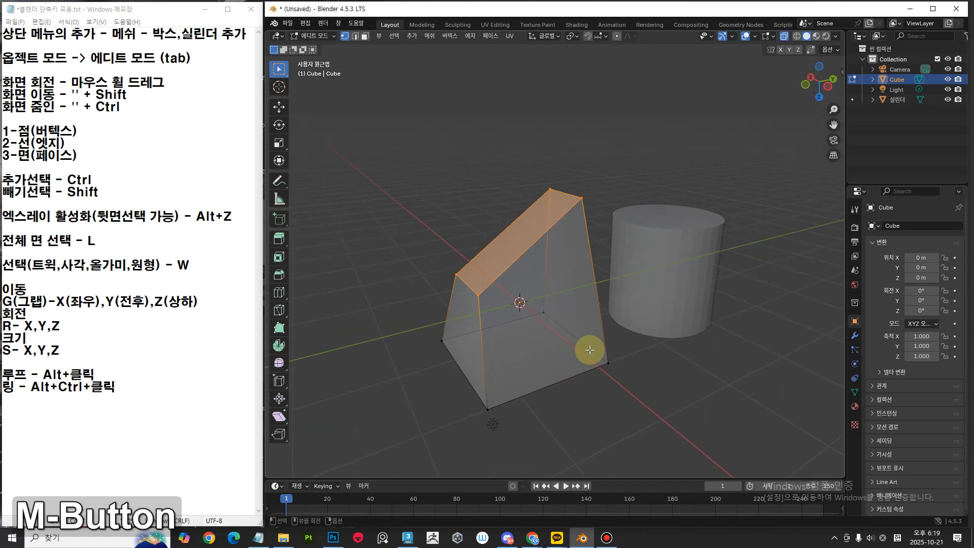
pyautogui.press('s')
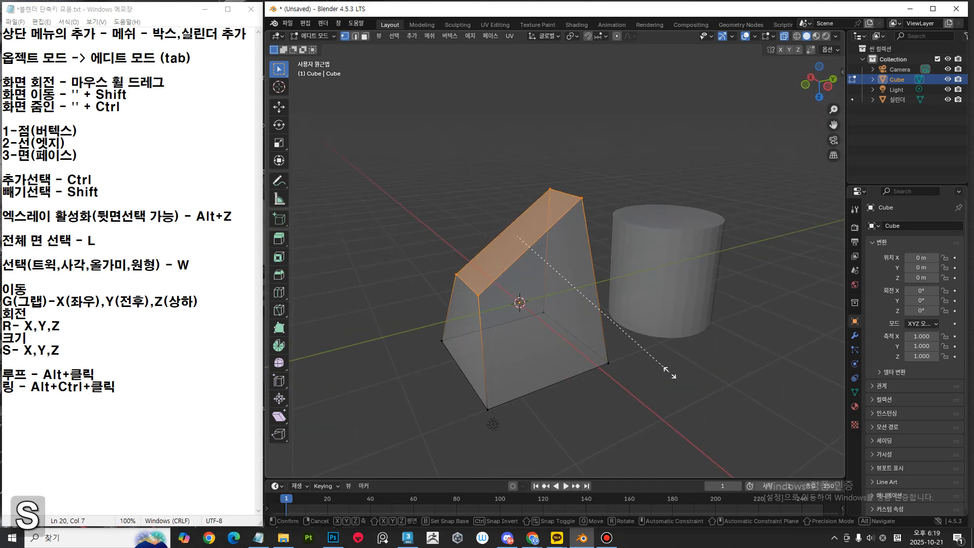
pyautogui.press('z')
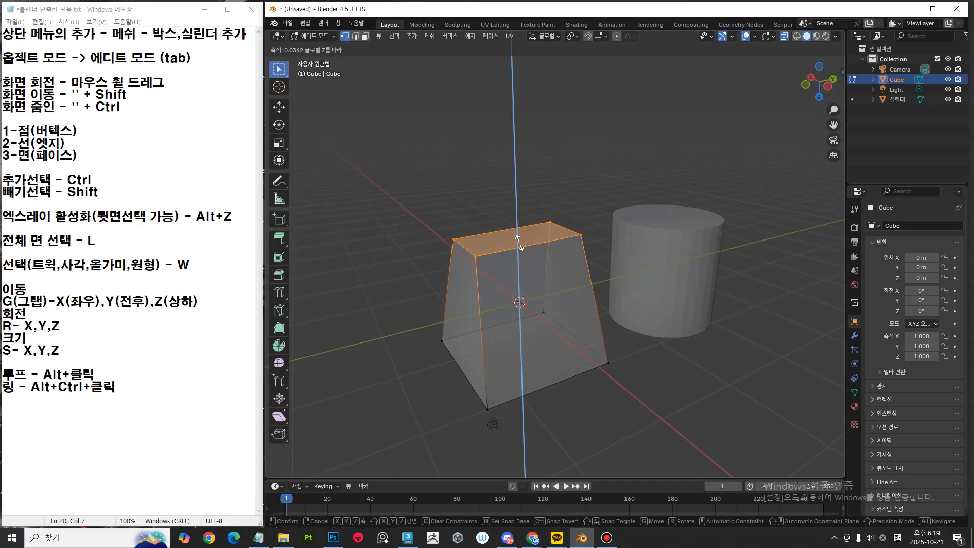
pyautogui.click(517, 234)
pyautogui.moveTo(517, 234); pyautogui.dragTo(556, 352, button='middle')
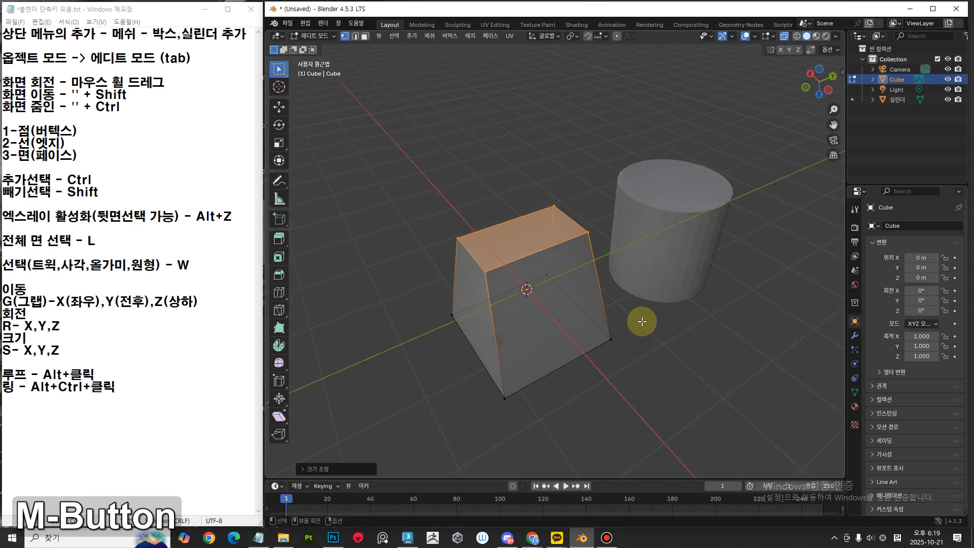
# Switch to edge selection, select the ring of parallel lengthwise edges around the block, and subdivide it.
pyautogui.click(691, 305)
pyautogui.press('2')
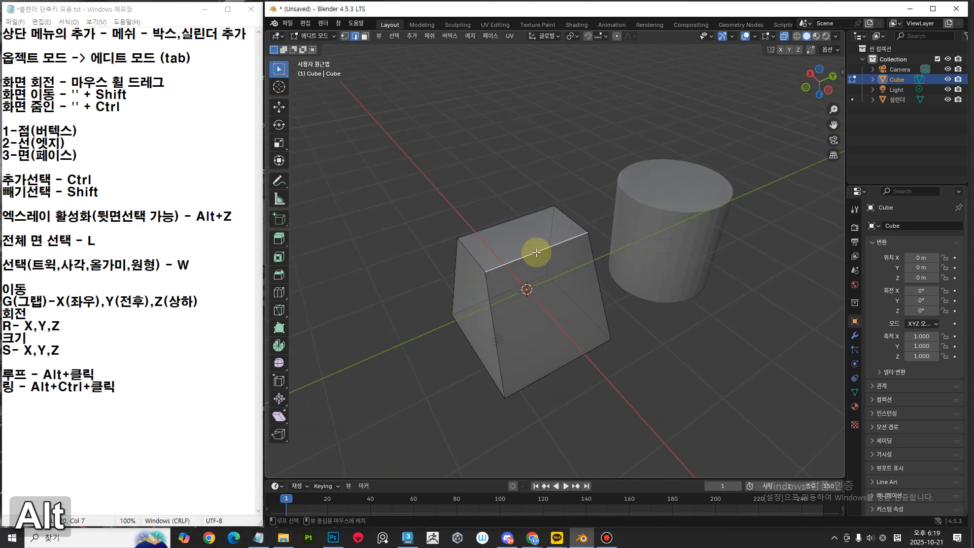
pyautogui.moveTo(570, 333); pyautogui.dragTo(589, 261, button='middle')
pyautogui.moveTo(572, 316); pyautogui.dragTo(483, 326, button='middle')
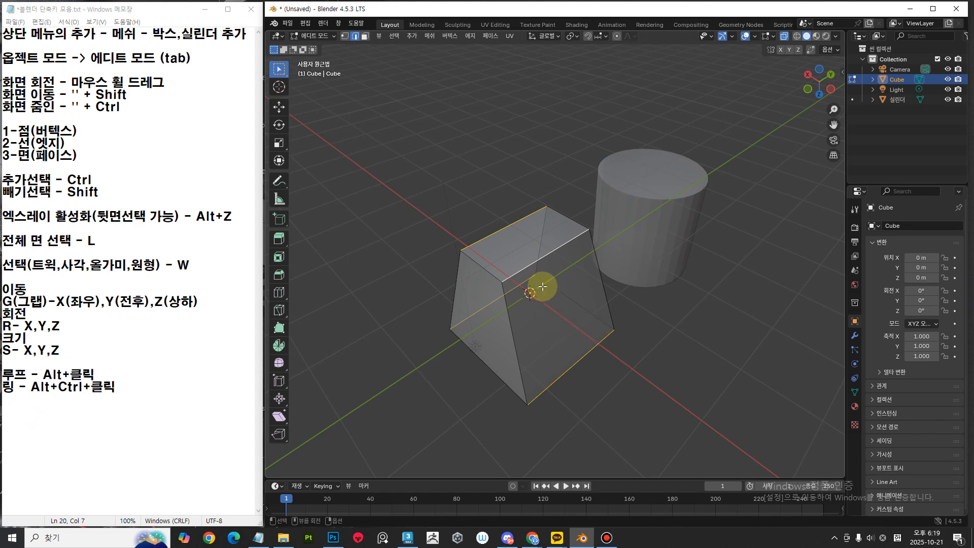
pyautogui.hotkey('ctrl', 'e')
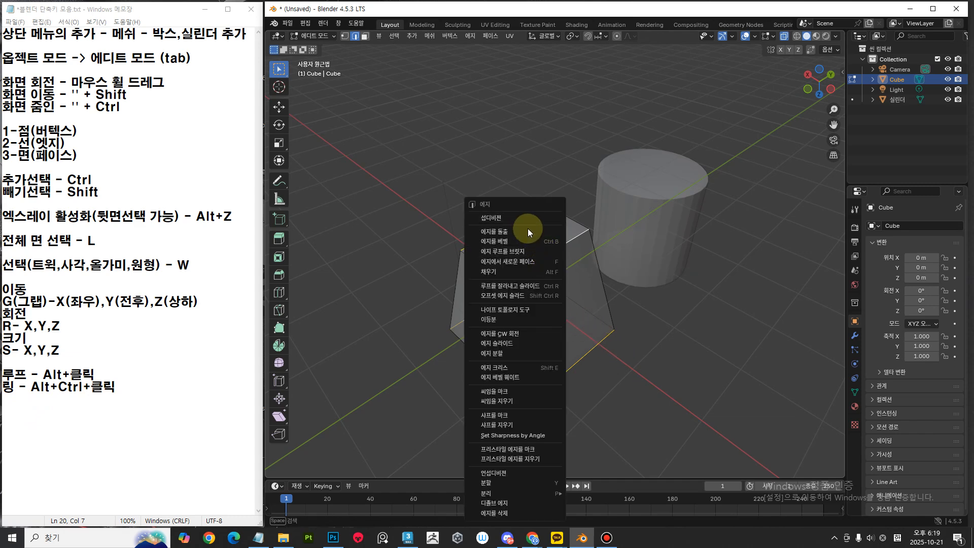
pyautogui.click(520, 218)
pyautogui.moveTo(644, 346); pyautogui.dragTo(633, 350, button='middle')
pyautogui.click(708, 336)
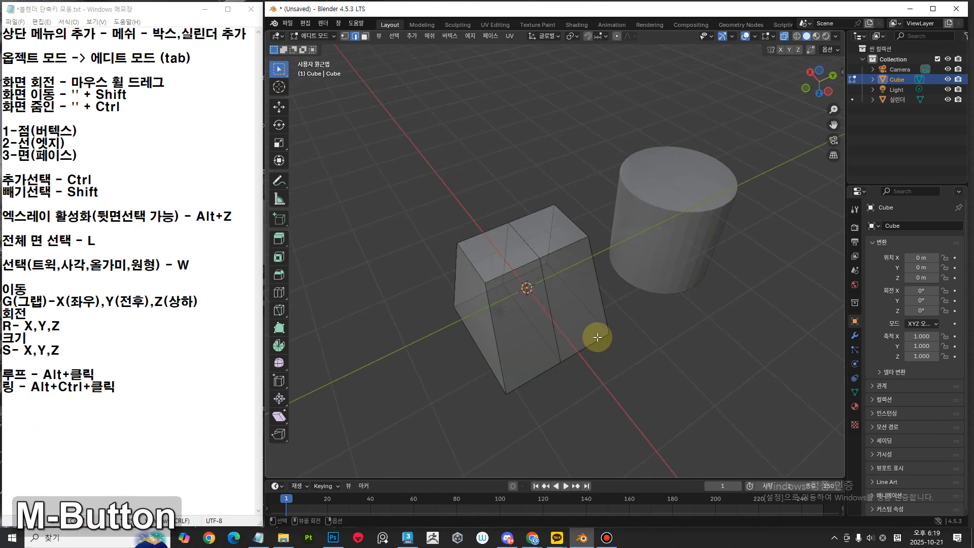
# Select the edge loop around the block's middle and scale it outward along the X axis.
pyautogui.press('alt')
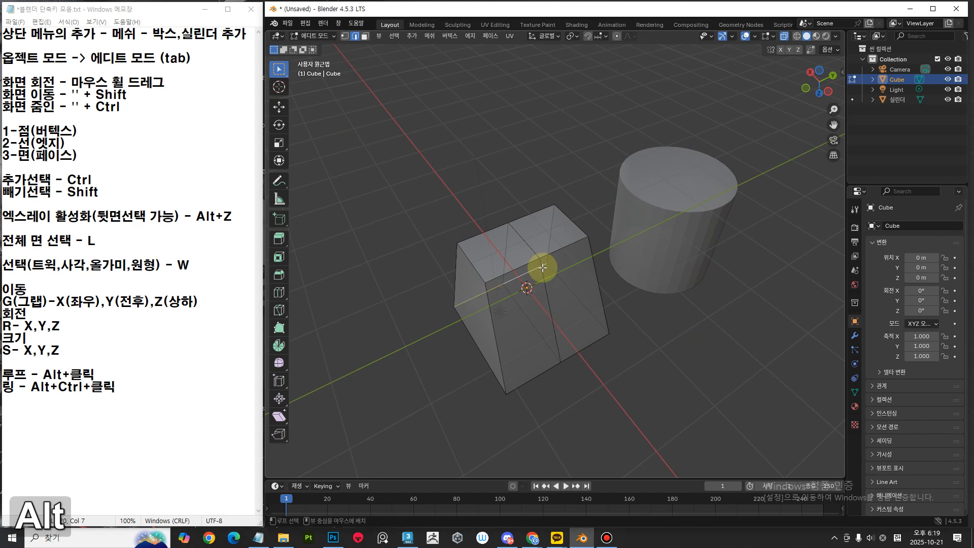
pyautogui.keyDown('ctrl'); pyautogui.click(542, 274); pyautogui.keyUp('ctrl')
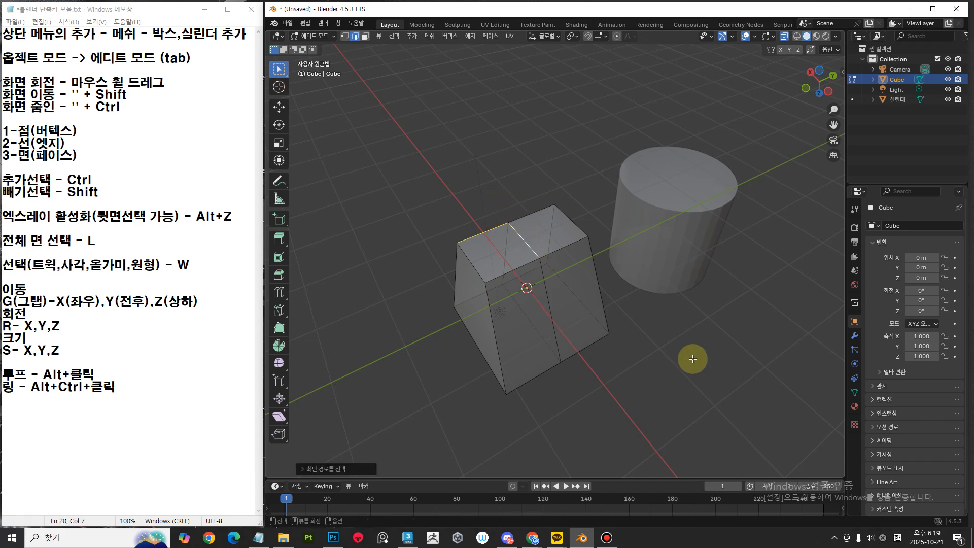
pyautogui.moveTo(570, 413); pyautogui.dragTo(543, 336, button='middle')
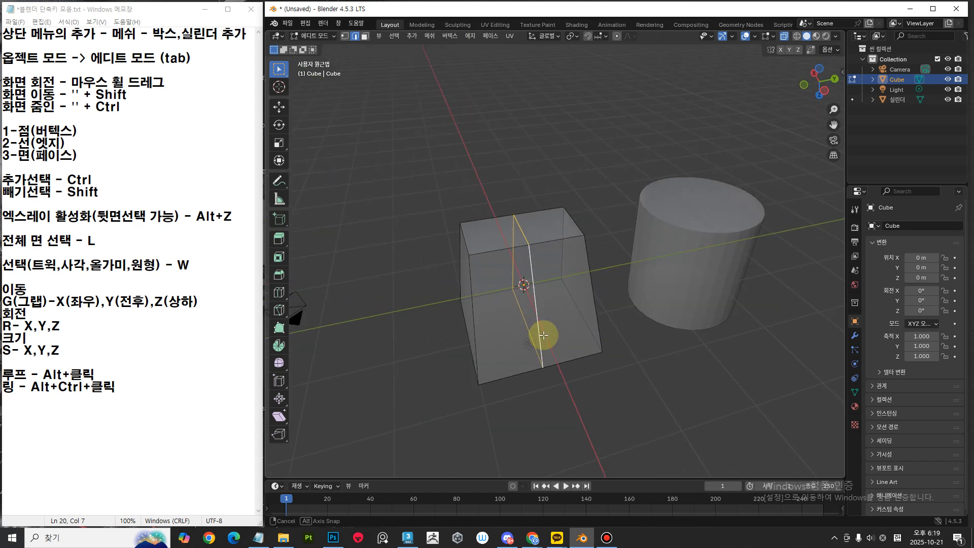
pyautogui.moveTo(525, 285); pyautogui.dragTo(565, 315, button='middle')
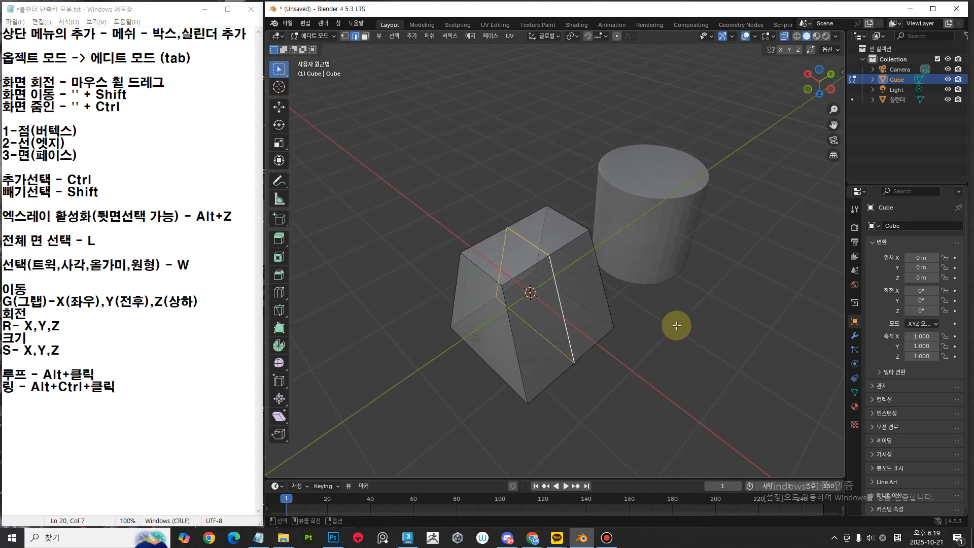
pyautogui.moveTo(582, 342)
pyautogui.mouseDown(button='middle')
pyautogui.moveTo(565, 411)
pyautogui.moveTo(565, 374)
pyautogui.moveTo(663, 419)
pyautogui.moveTo(519, 275)
pyautogui.moveTo(533, 286)
pyautogui.moveTo(487, 291)
pyautogui.moveTo(663, 373)
pyautogui.moveTo(626, 407)
pyautogui.moveTo(584, 302)
pyautogui.moveTo(586, 328)
pyautogui.mouseUp(button='middle')
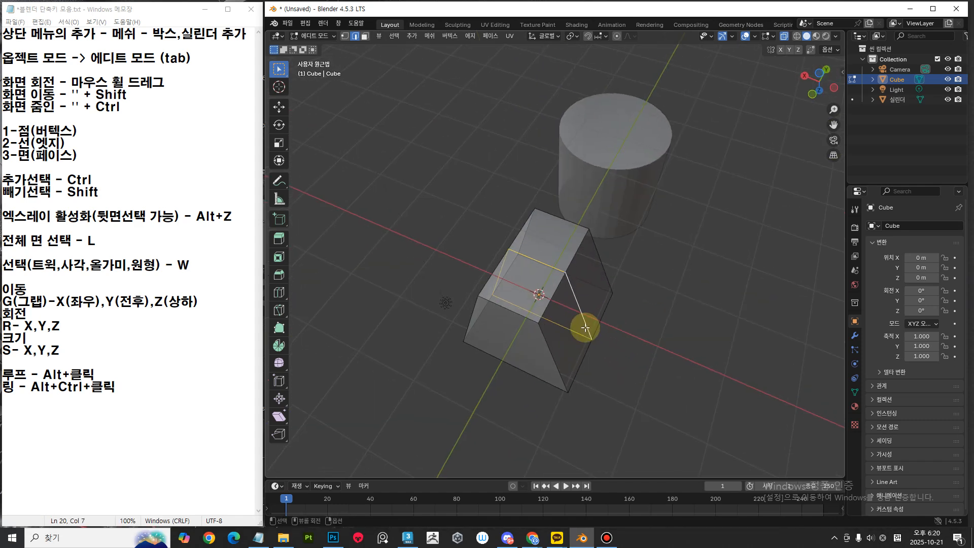
pyautogui.press('s')
pyautogui.press('x')
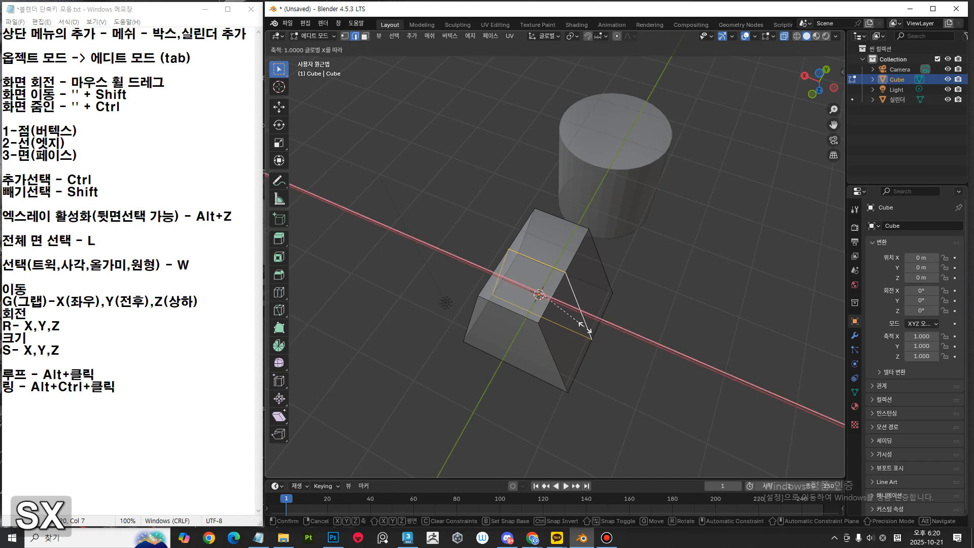
pyautogui.click(625, 333)
pyautogui.moveTo(612, 345); pyautogui.dragTo(583, 359, button='middle')
pyautogui.moveTo(763, 295); pyautogui.dragTo(636, 311, button='middle')
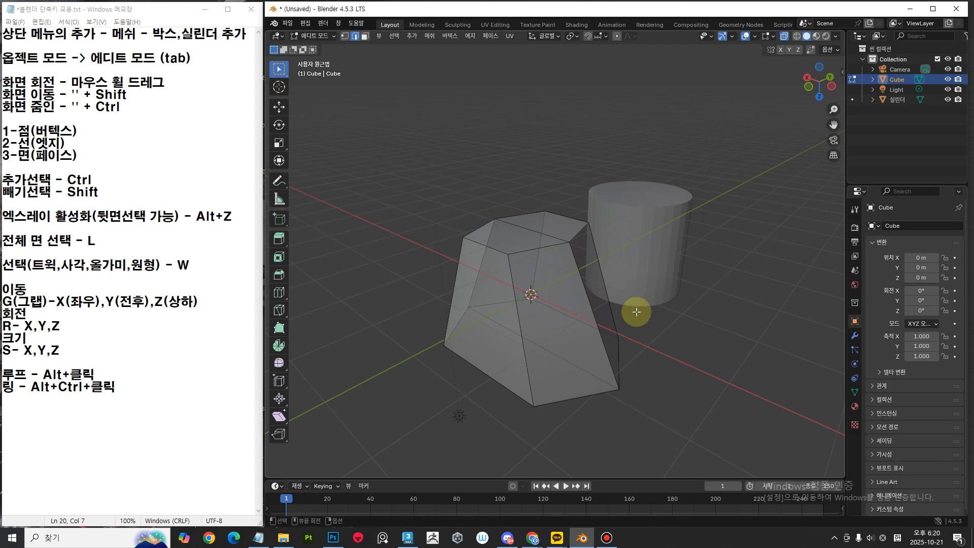
# Select the ring of upright side edges around the block and subdivide it.
pyautogui.keyDown('alt'); pyautogui.click(596, 318); pyautogui.keyUp('alt')
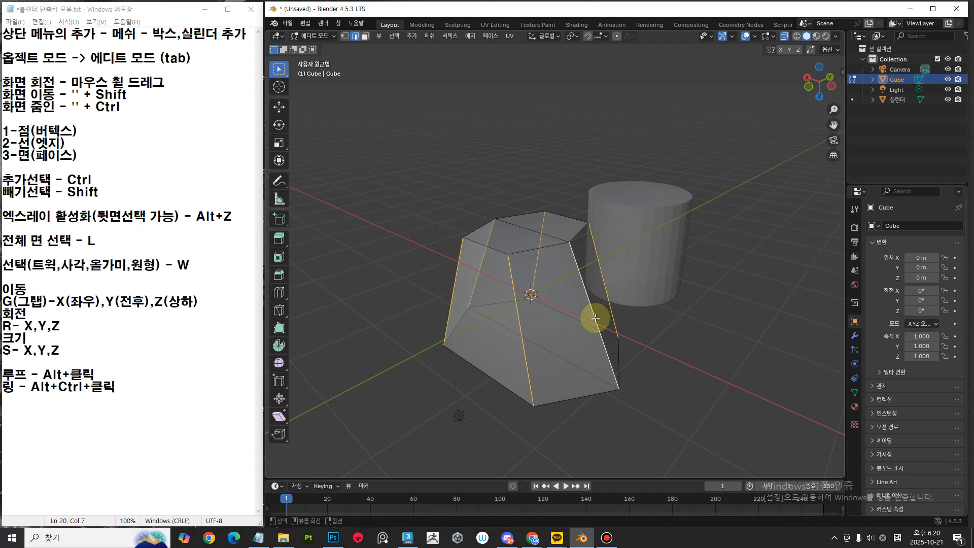
pyautogui.rightClick(595, 318)
pyautogui.click(565, 217)
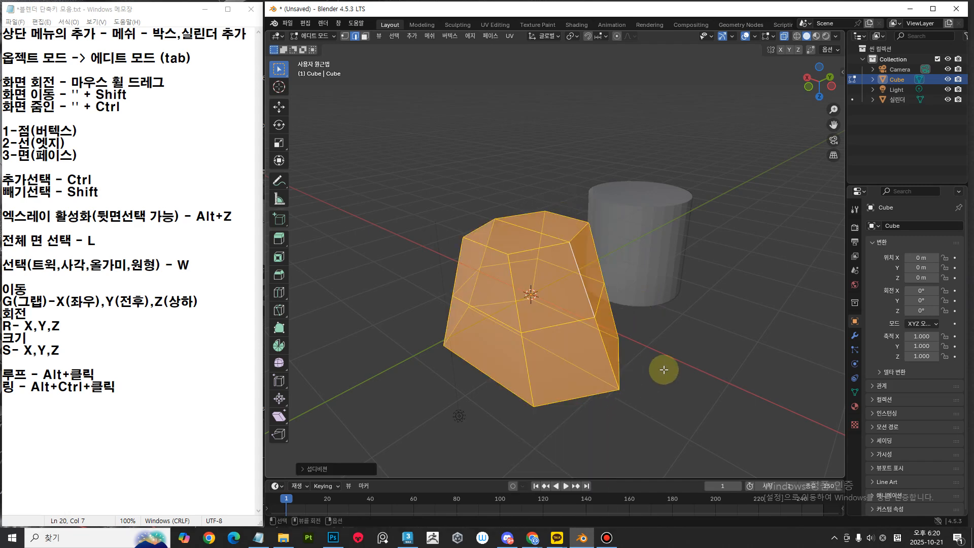
pyautogui.click(645, 373)
# Enlarge the horizontal edge loop around the block's sides uniformly and move it down along the Z axis toward the base.
pyautogui.press('alt')
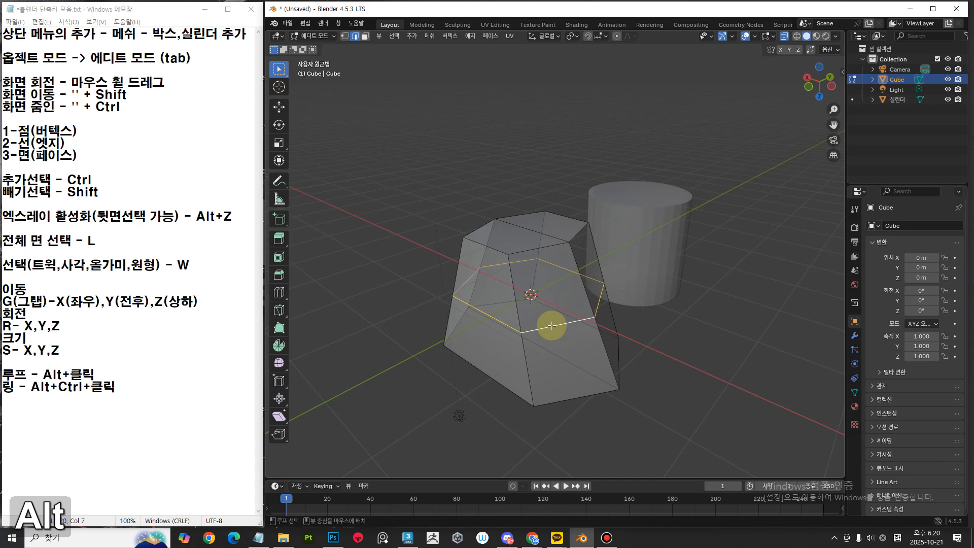
pyautogui.moveTo(592, 365); pyautogui.dragTo(578, 353, button='middle')
pyautogui.press('s')
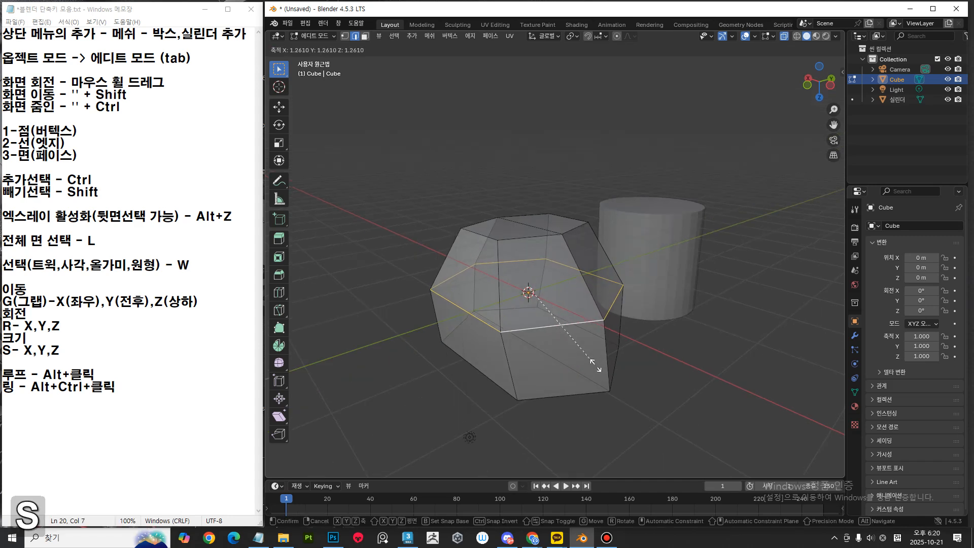
pyautogui.click(572, 360)
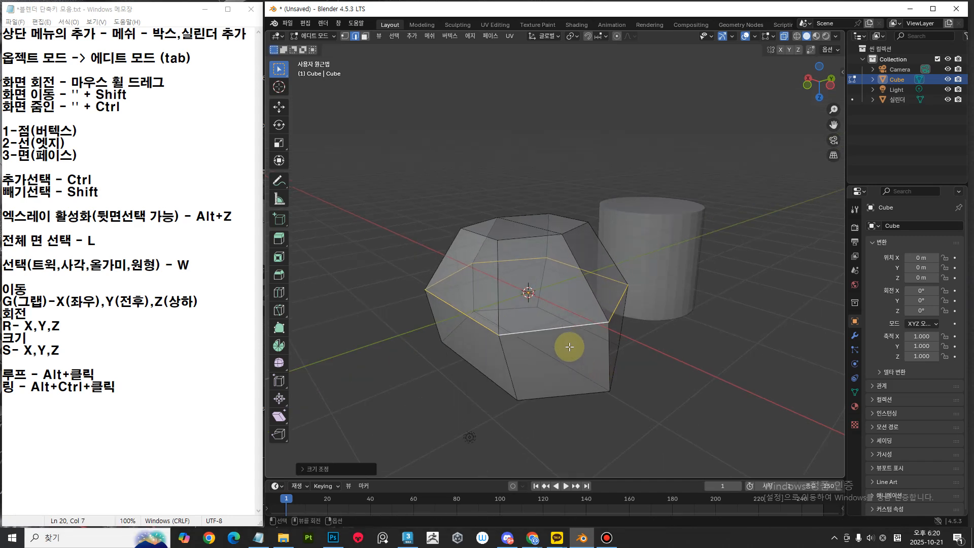
pyautogui.press('g')
pyautogui.press('z')
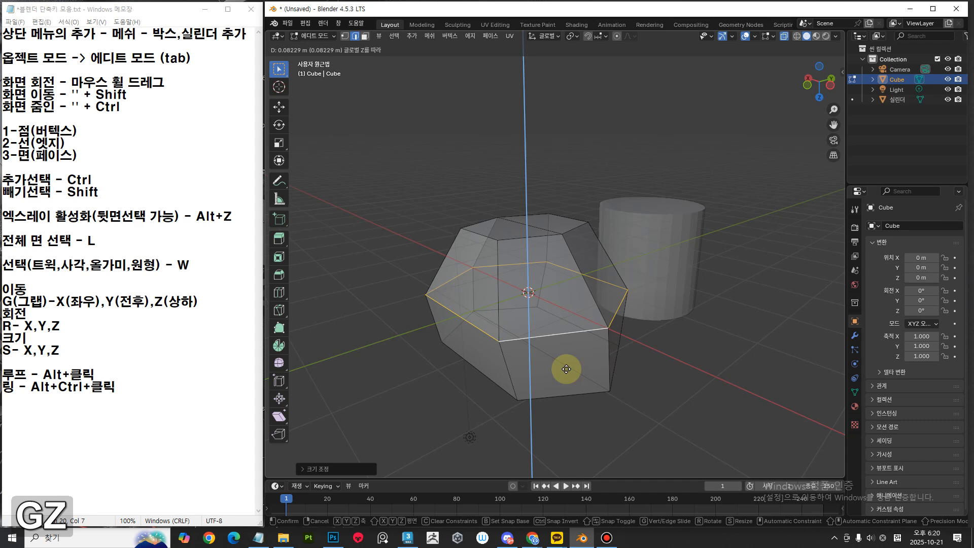
pyautogui.click(568, 389)
# Switch to face selection, select both faces of the block's wide base, and scale them along the X axis.
pyautogui.moveTo(588, 409); pyautogui.dragTo(552, 285, button='middle')
pyautogui.press('3')
pyautogui.click(541, 292)
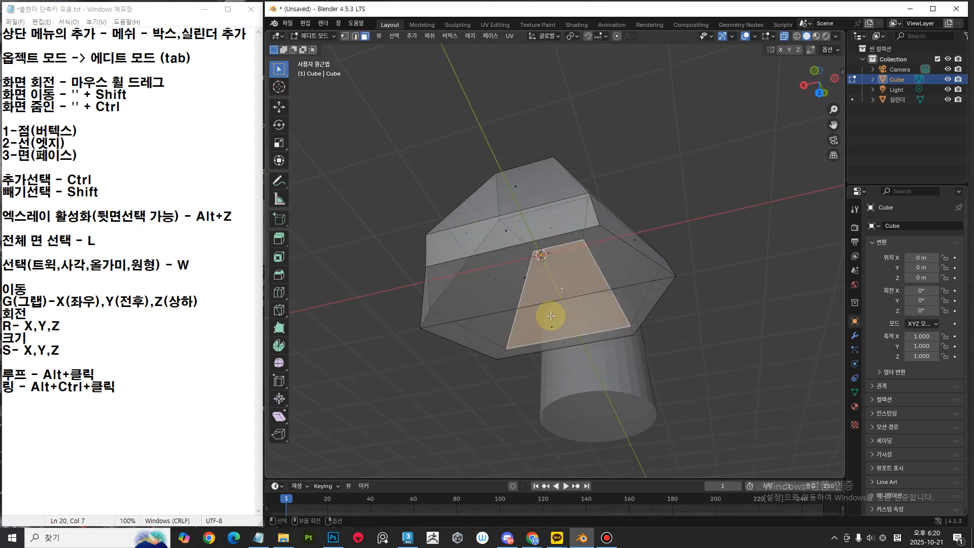
pyautogui.click(506, 295)
pyautogui.moveTo(527, 279); pyautogui.dragTo(554, 404, button='middle')
pyautogui.keyDown('ctrl'); pyautogui.click(532, 367); pyautogui.keyUp('ctrl')
pyautogui.moveTo(532, 368); pyautogui.dragTo(578, 324, button='middle')
pyautogui.press('s')
pyautogui.press('x')
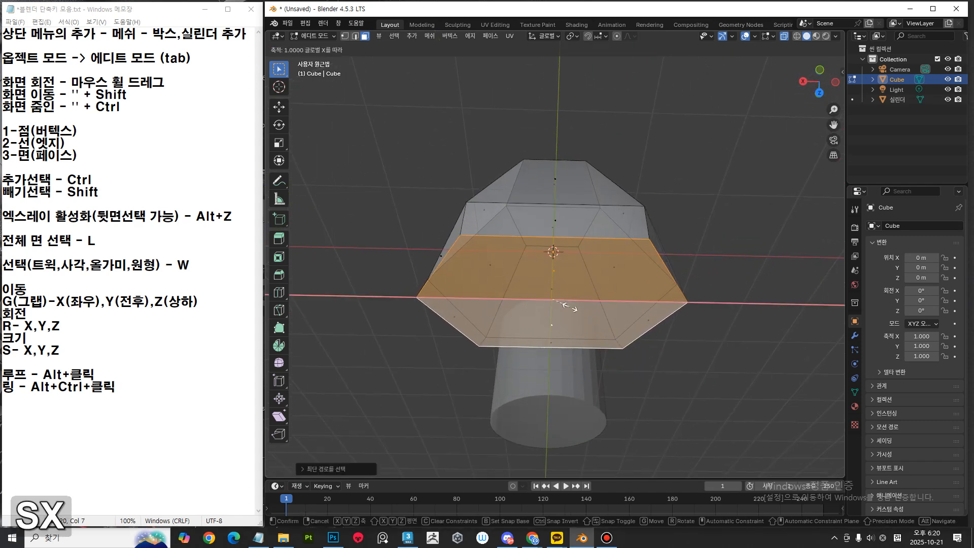
pyautogui.click(563, 306)
pyautogui.moveTo(563, 306); pyautogui.dragTo(513, 244, button='middle')
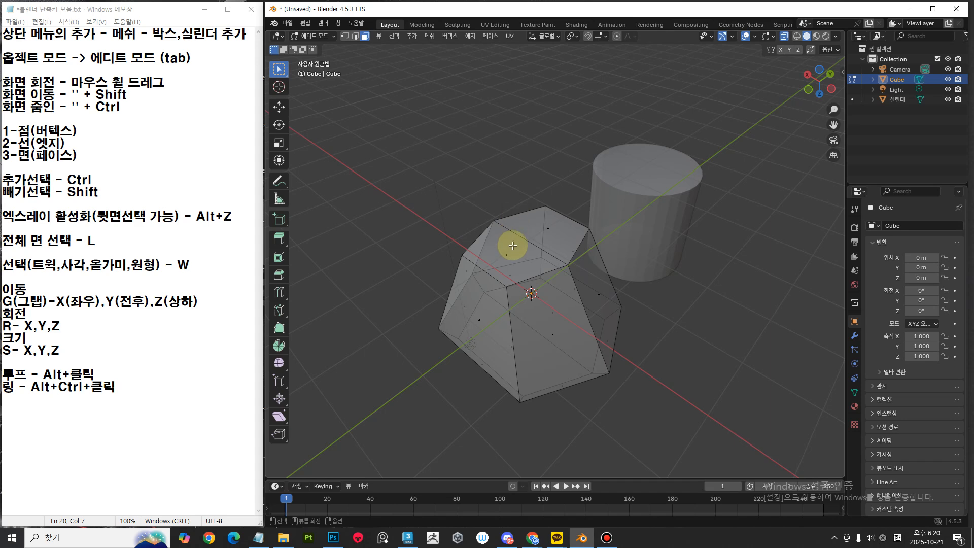
# Extrude both faces of the block's wide end outward and uniformly scale the extruded end smaller.
pyautogui.press('shift')
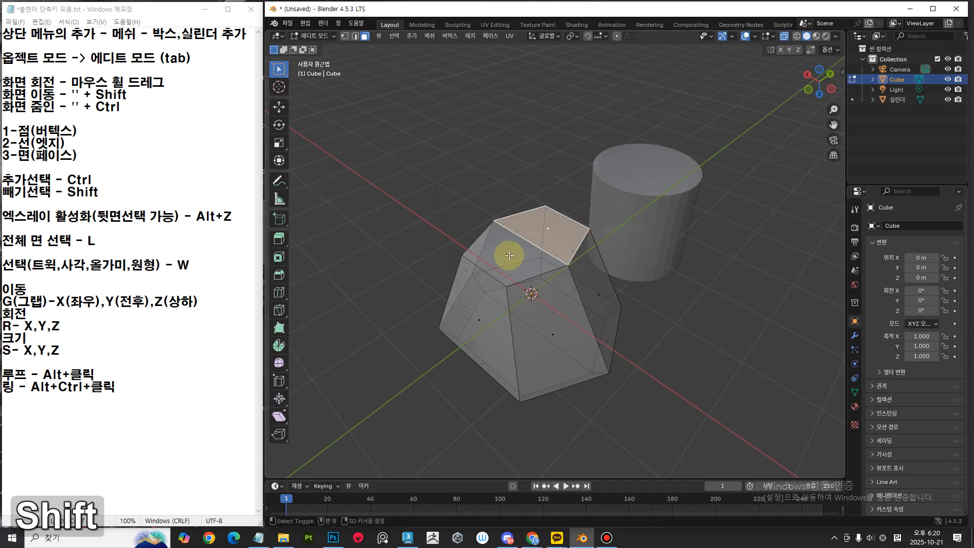
pyautogui.moveTo(509, 255); pyautogui.dragTo(657, 304, button='middle')
pyautogui.scroll(-6, 681, 284)
pyautogui.click(486, 291)
pyautogui.moveTo(561, 337); pyautogui.dragTo(578, 299, button='middle')
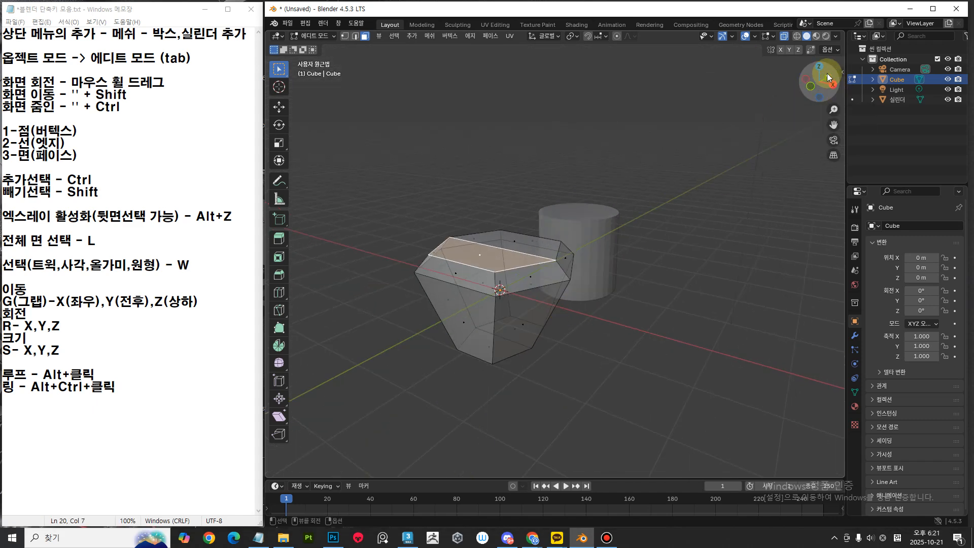
pyautogui.moveTo(539, 318); pyautogui.dragTo(559, 323, button='middle')
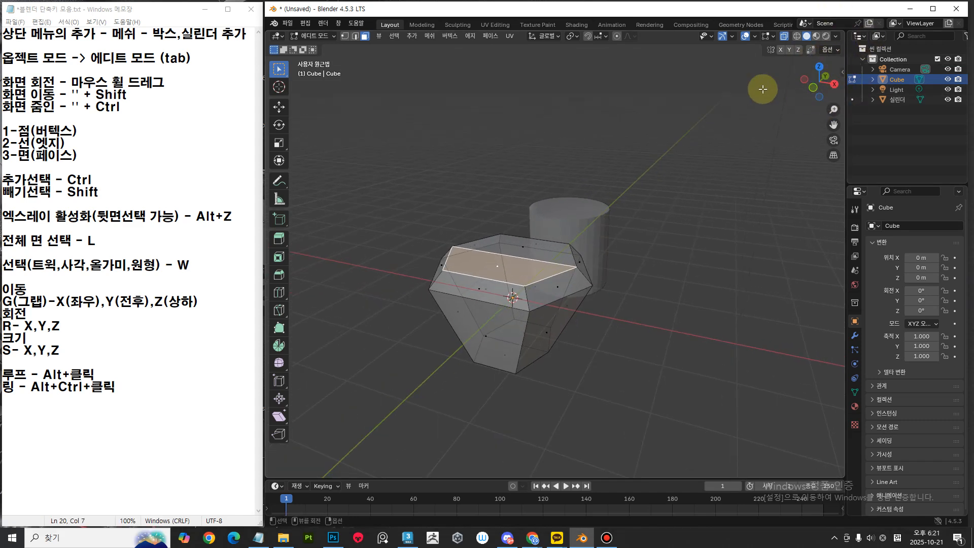
pyautogui.moveTo(764, 342); pyautogui.dragTo(644, 331, button='middle')
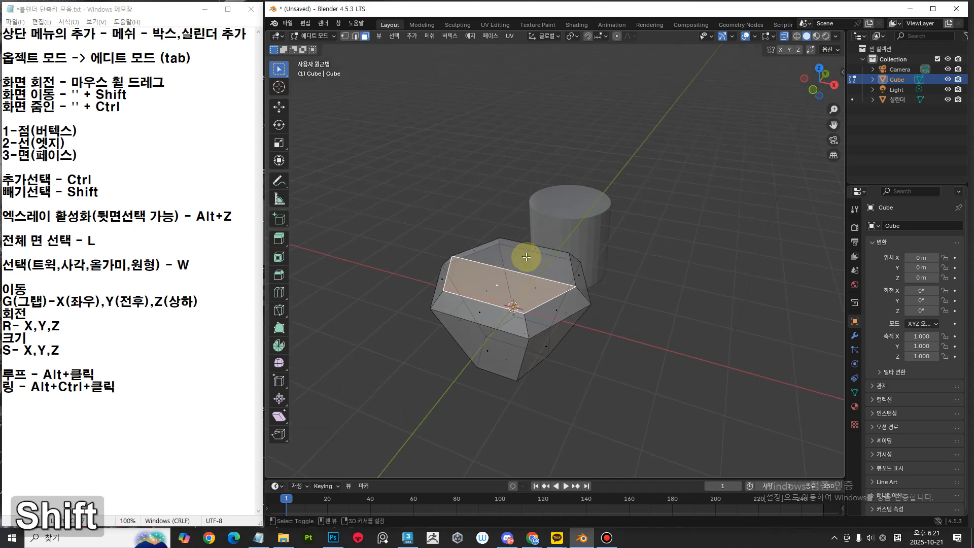
pyautogui.keyDown('shift'); pyautogui.click(537, 269); pyautogui.keyUp('shift')
pyautogui.press('e')
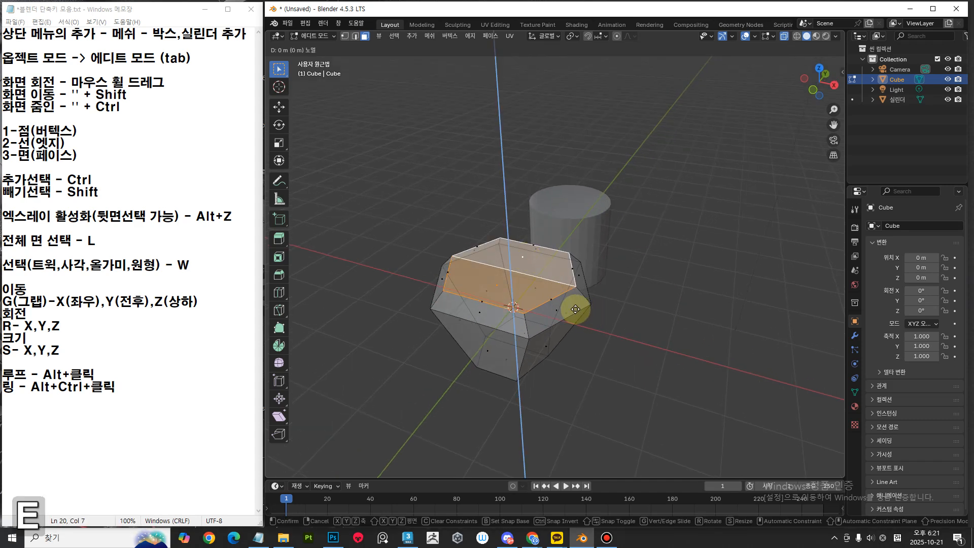
pyautogui.click(571, 281)
pyautogui.press('s')
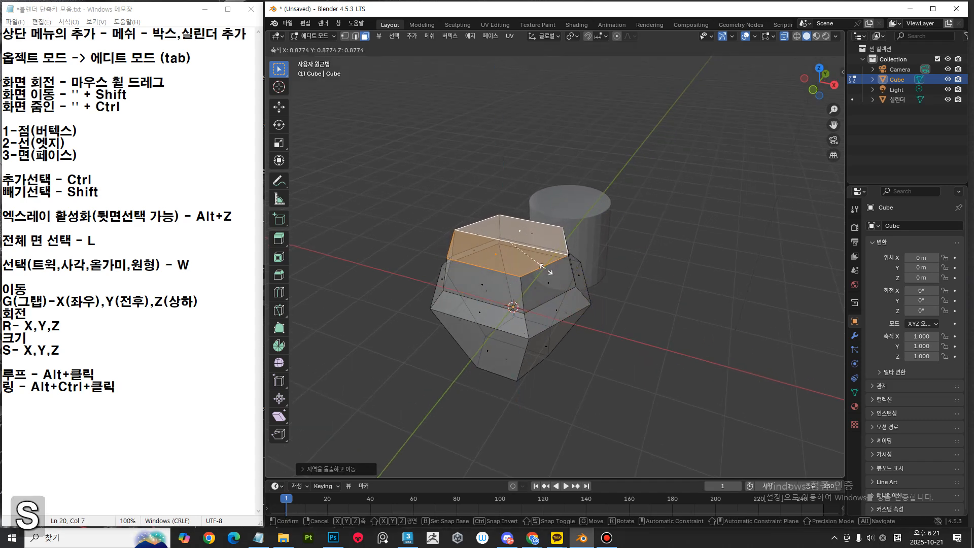
pyautogui.click(527, 274)
# Extrude the reduced end faces again into a tall column.
pyautogui.moveTo(527, 274); pyautogui.dragTo(523, 333, button='middle')
pyautogui.press('e')
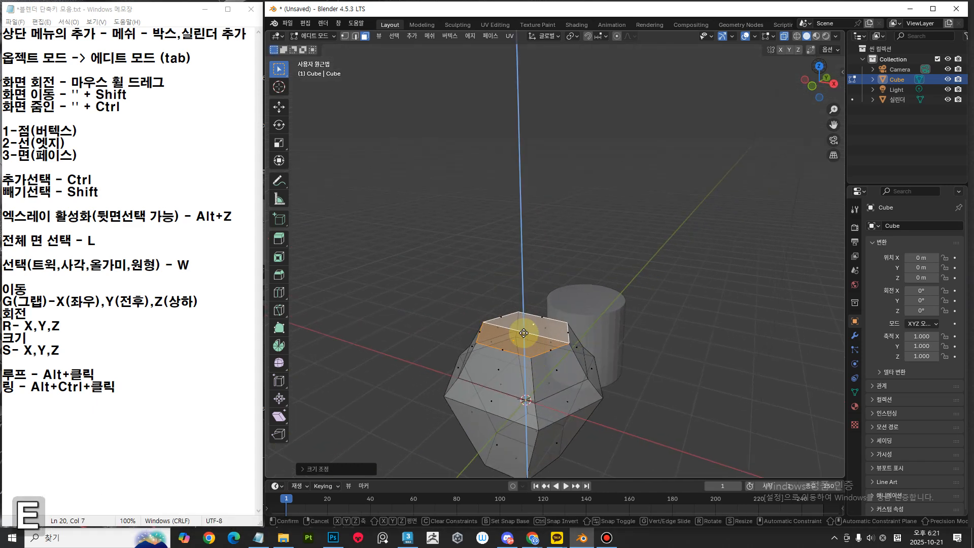
pyautogui.click(523, 203)
pyautogui.moveTo(523, 203); pyautogui.dragTo(481, 330, button='middle')
# Select one side face of the lower body and extrude it outward about 1.82 m.
pyautogui.click(481, 330)
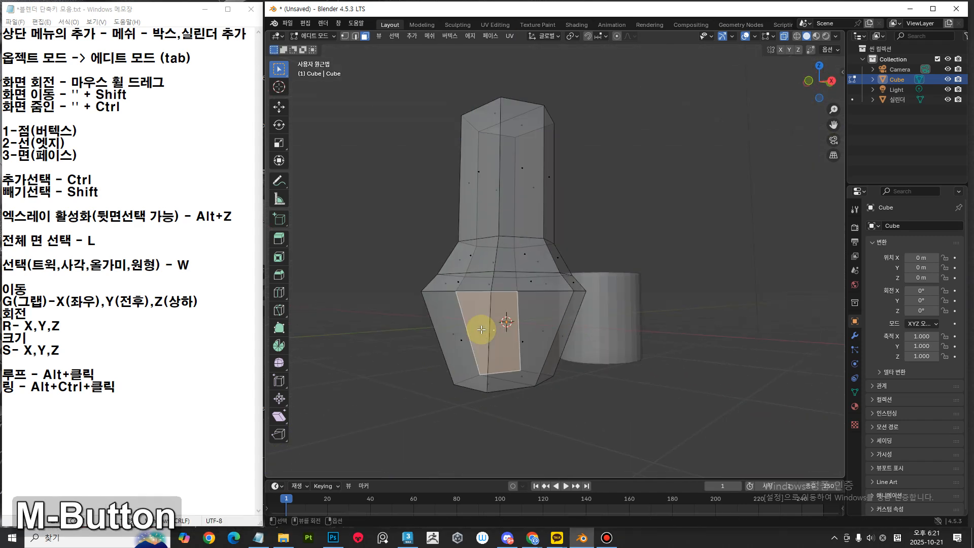
pyautogui.moveTo(493, 385); pyautogui.dragTo(532, 379, button='middle')
pyautogui.click(533, 379)
pyautogui.moveTo(572, 407); pyautogui.dragTo(450, 386, button='middle')
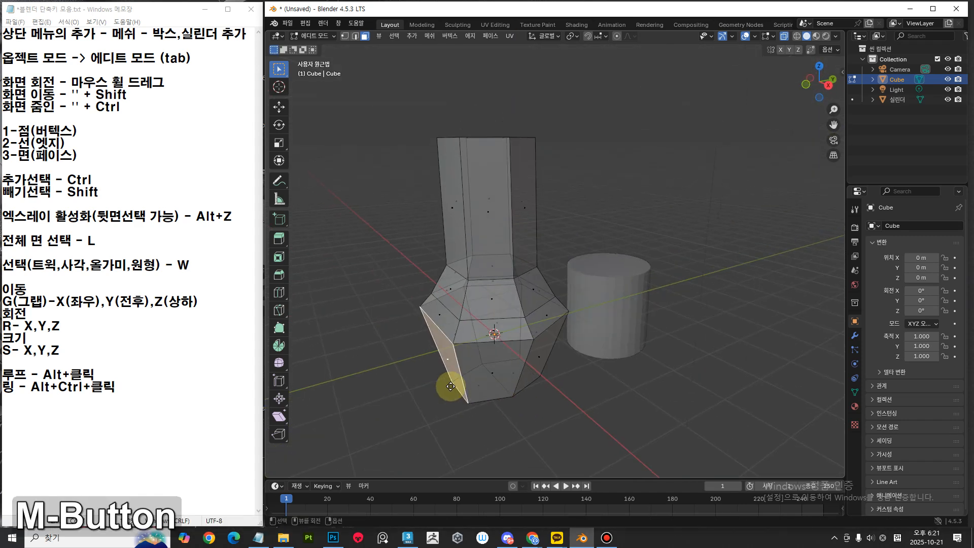
pyautogui.press('e')
pyautogui.click(358, 397)
# Expand the side extrusion's operation settings for a look and collapse them again.
pyautogui.moveTo(539, 369); pyautogui.dragTo(366, 416, button='middle')
pyautogui.click(302, 468)
pyautogui.keyDown('shift'); pyautogui.moveTo(554, 428); pyautogui.dragTo(333, 359, button='middle'); pyautogui.keyUp('shift')
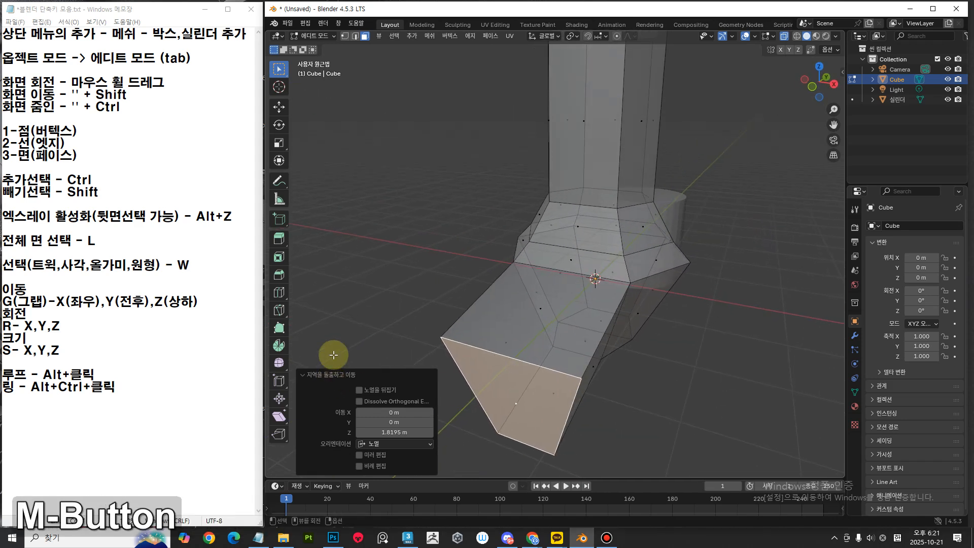
pyautogui.click(300, 374)
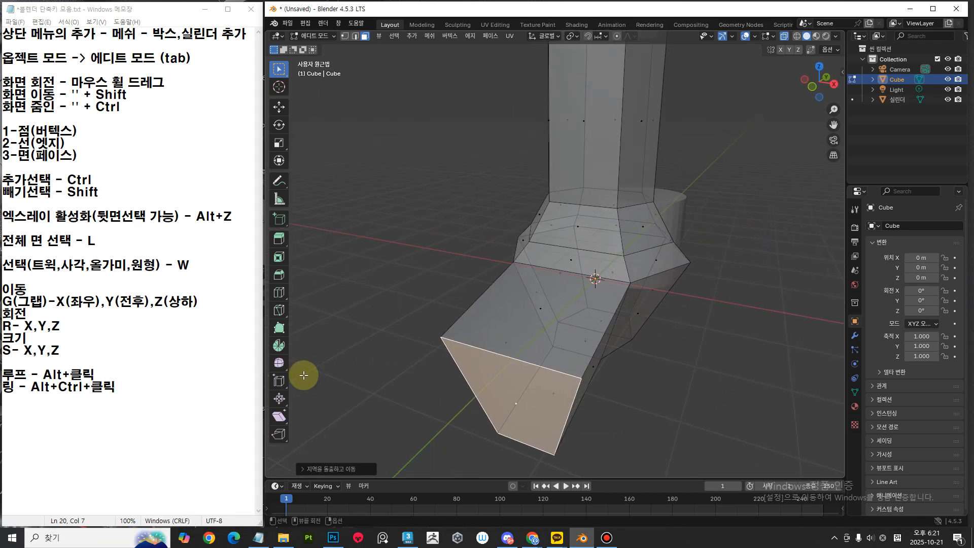
# Select another side face of the lower body, next to the first side extrusion, and extrude it outward about 1.5 m.
pyautogui.moveTo(631, 398); pyautogui.dragTo(563, 383, button='middle')
pyautogui.click(573, 324)
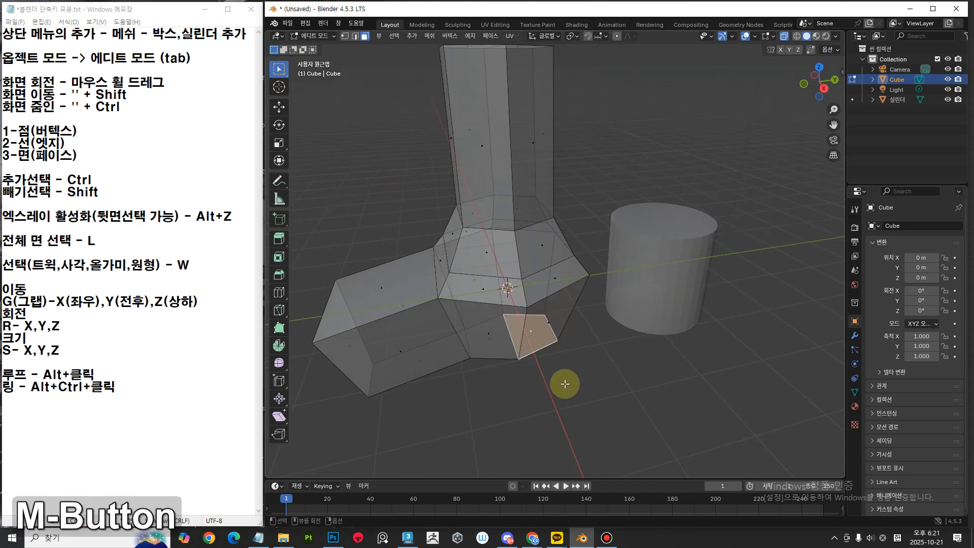
pyautogui.click(491, 332)
pyautogui.press('e')
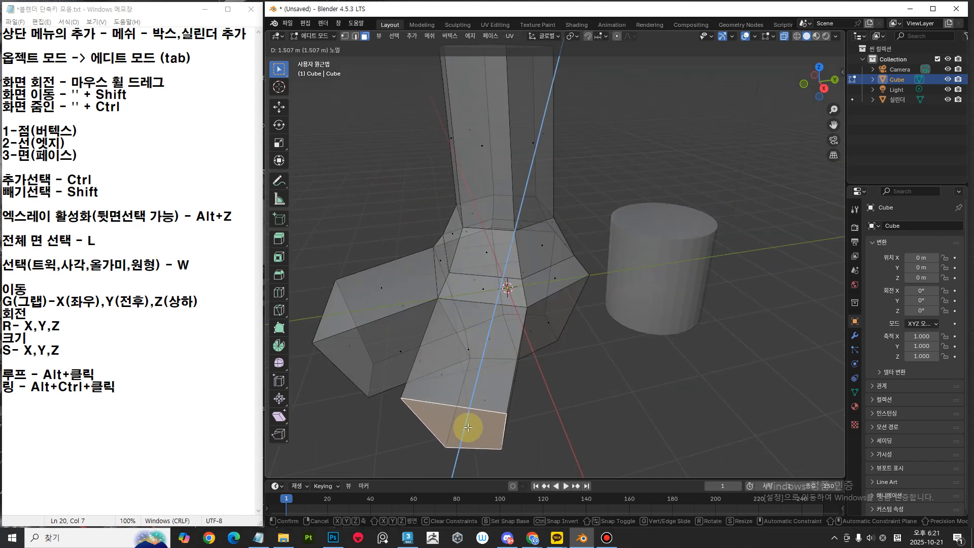
pyautogui.click(464, 427)
# Adjust the new extrusion's Z move value in its operation settings and set its orientation to Local.
pyautogui.click(300, 469)
pyautogui.moveTo(590, 387); pyautogui.dragTo(655, 431, button='middle')
pyautogui.moveTo(388, 432); pyautogui.dragTo(333, 452)
pyautogui.click(415, 443)
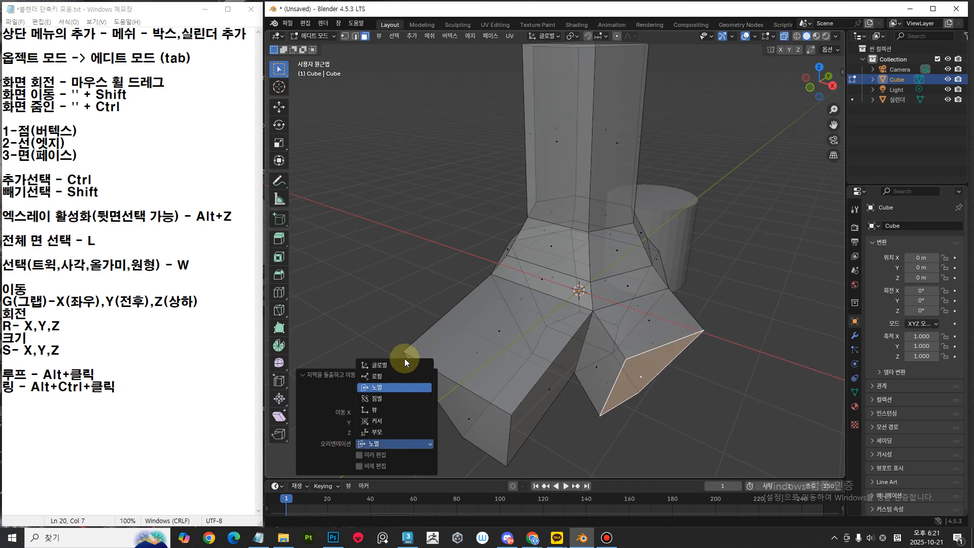
pyautogui.click(389, 373)
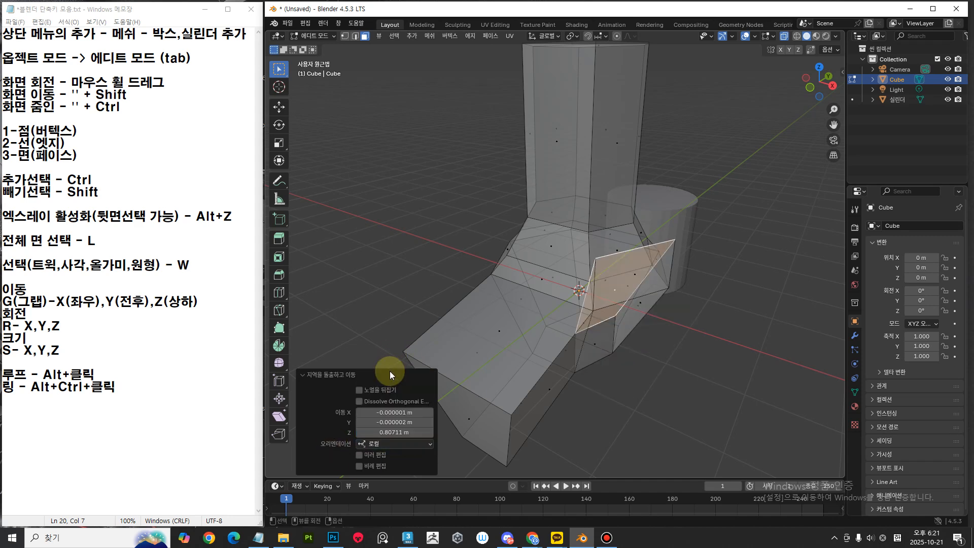
pyautogui.moveTo(422, 431); pyautogui.dragTo(414, 412)
# Set the extrusion's orientation to Normal and select a neighbouring face of the lower body.
pyautogui.moveTo(647, 416); pyautogui.dragTo(627, 400, button='middle')
pyautogui.click(422, 445)
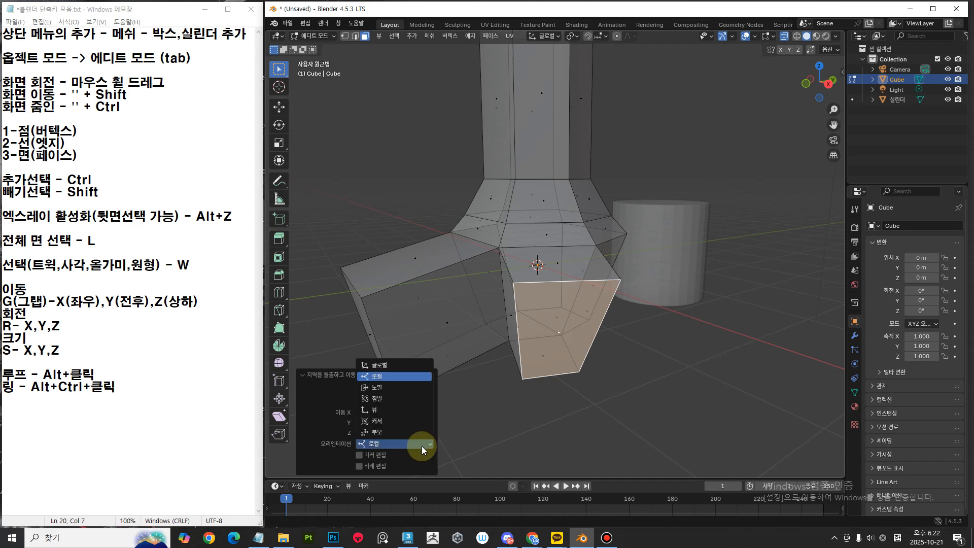
pyautogui.click(401, 388)
pyautogui.moveTo(557, 424)
pyautogui.mouseDown(button='middle')
pyautogui.moveTo(561, 435)
pyautogui.moveTo(552, 429)
pyautogui.mouseUp(button='middle')
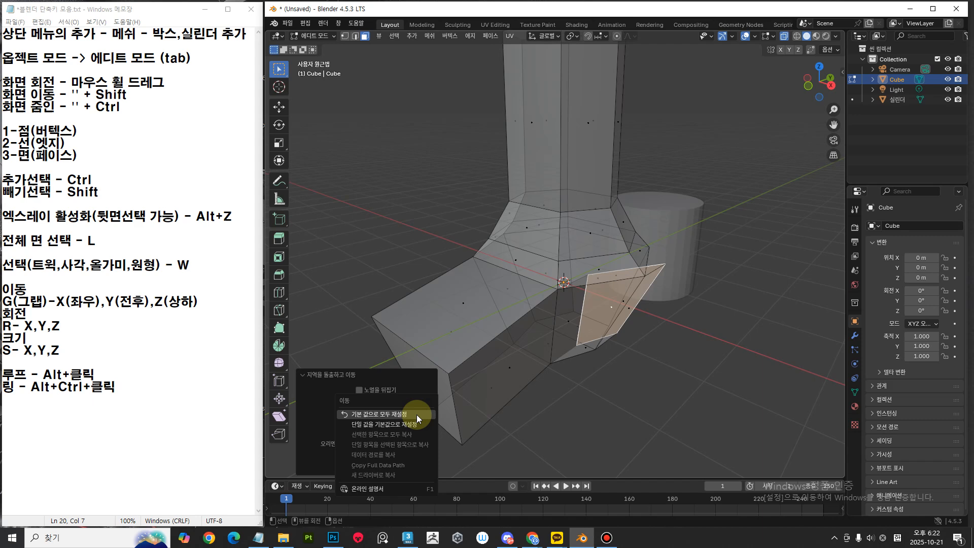
pyautogui.click(433, 413)
pyautogui.click(599, 325)
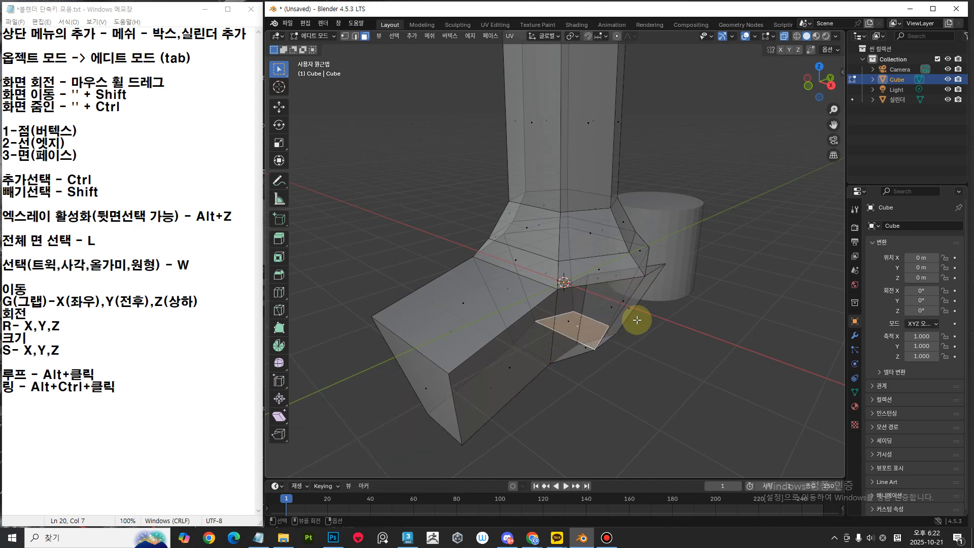
# Undo both side extrusions of the lower body and clear the face selection.
pyautogui.hotkey('ctrl', 'z')
pyautogui.hotkey('ctrl', 'z')
pyautogui.hotkey('ctrl', 'z')
pyautogui.moveTo(614, 397); pyautogui.dragTo(648, 392, button='middle')
pyautogui.hotkey('ctrl', 'z')
pyautogui.hotkey('ctrl', 'z')
pyautogui.click(657, 404)
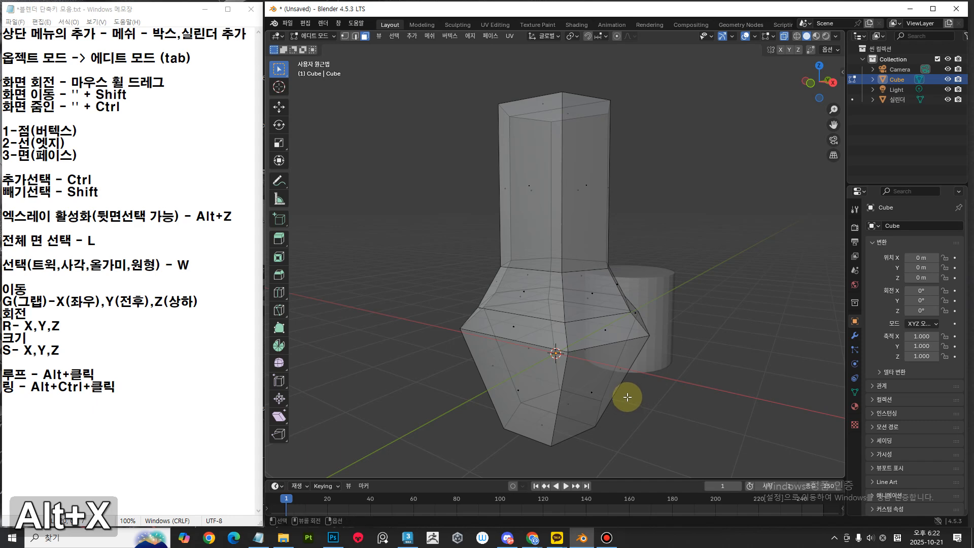
# Turn off X-ray display for the model and select the cylinder object.
pyautogui.hotkey('alt', 'z')
pyautogui.moveTo(624, 394)
pyautogui.mouseDown(button='middle')
pyautogui.moveTo(580, 420)
pyautogui.moveTo(577, 373)
pyautogui.moveTo(583, 461)
pyautogui.moveTo(636, 365)
pyautogui.moveTo(624, 332)
pyautogui.moveTo(588, 368)
pyautogui.moveTo(506, 397)
pyautogui.mouseUp(button='middle')
pyautogui.scroll(4, 552, 359)
pyautogui.keyDown('shift'); pyautogui.moveTo(564, 332); pyautogui.dragTo(564, 287, button='middle'); pyautogui.keyUp('shift')
pyautogui.moveTo(573, 330); pyautogui.dragTo(473, 370, button='middle')
pyautogui.keyDown('shift'); pyautogui.moveTo(654, 391); pyautogui.dragTo(730, 365, button='middle'); pyautogui.keyUp('shift')
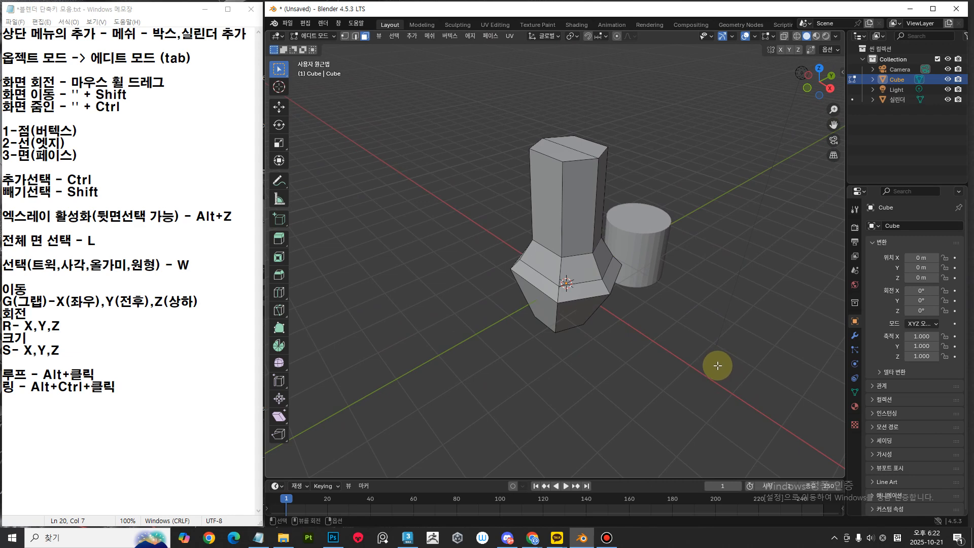
pyautogui.keyDown('shift'); pyautogui.moveTo(643, 378); pyautogui.dragTo(599, 419, button='middle'); pyautogui.keyUp('shift')
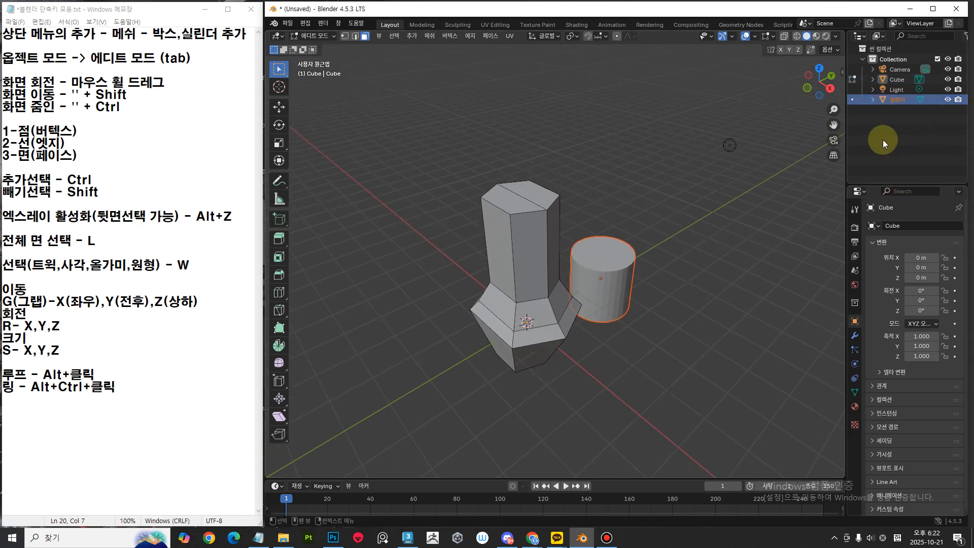
pyautogui.moveTo(591, 329); pyautogui.dragTo(407, 299, button='middle')
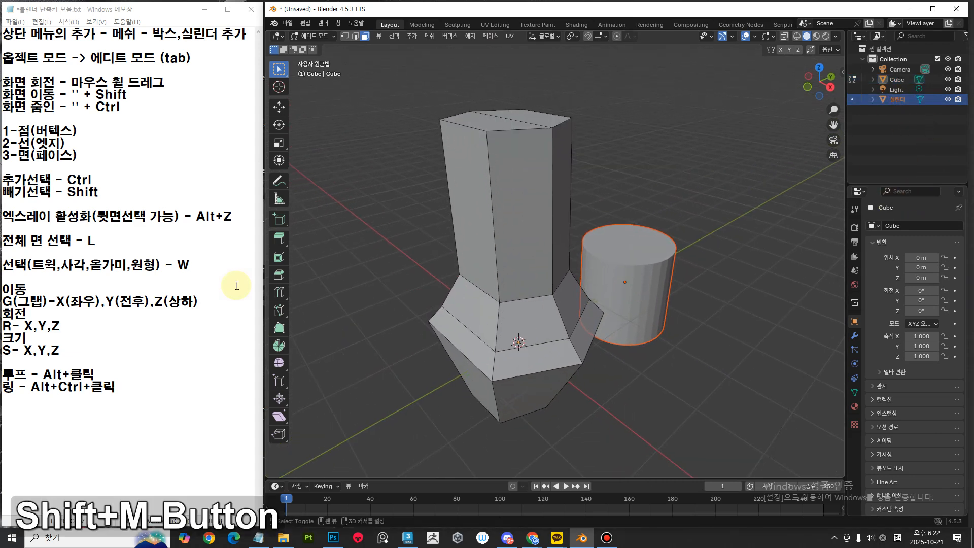
# Switch to the Notepad notes and add the line "삭제 - X" between the selection and move shortcuts.
pyautogui.click(228, 269)
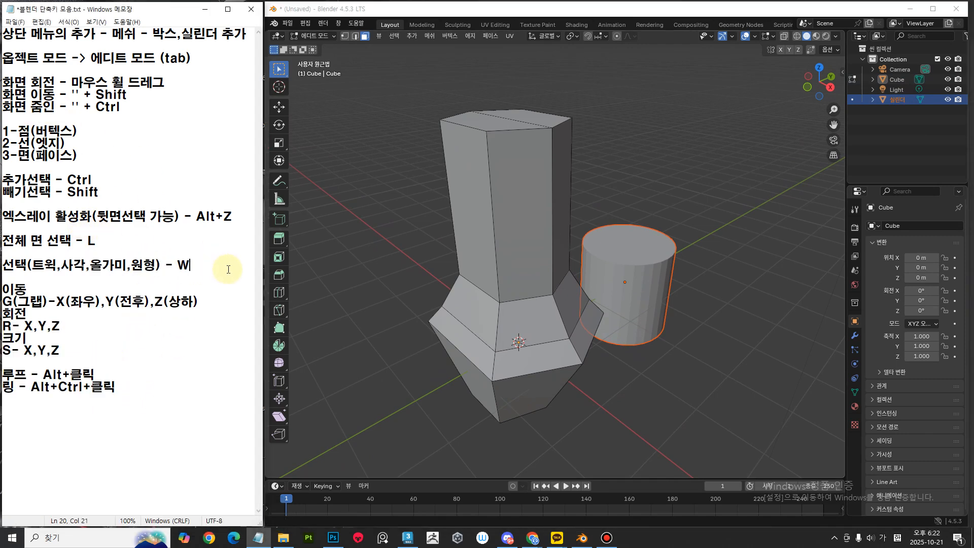
pyautogui.press('Down')
pyautogui.press('Up')
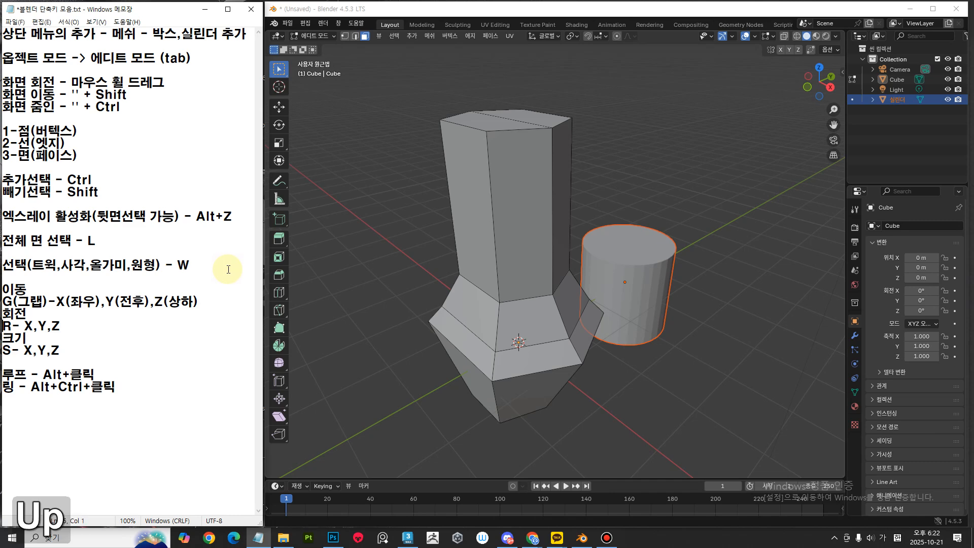
pyautogui.press('Return')
pyautogui.press('Return')
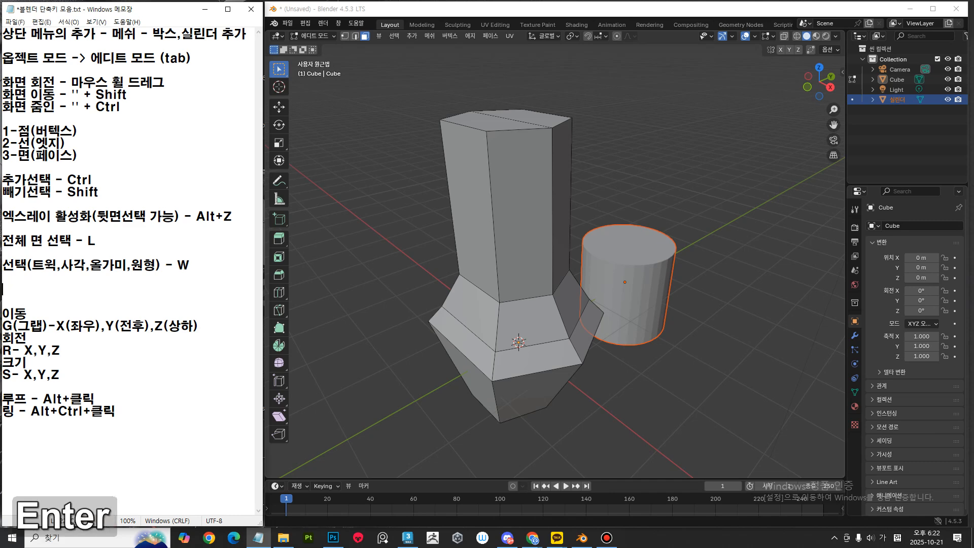
pyautogui.write('삭제 -')
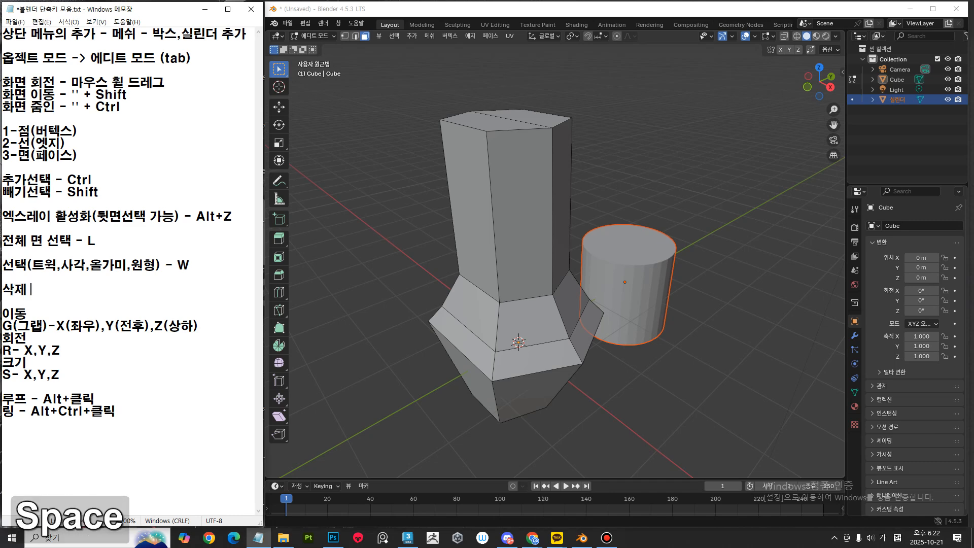
pyautogui.press('Hangul')
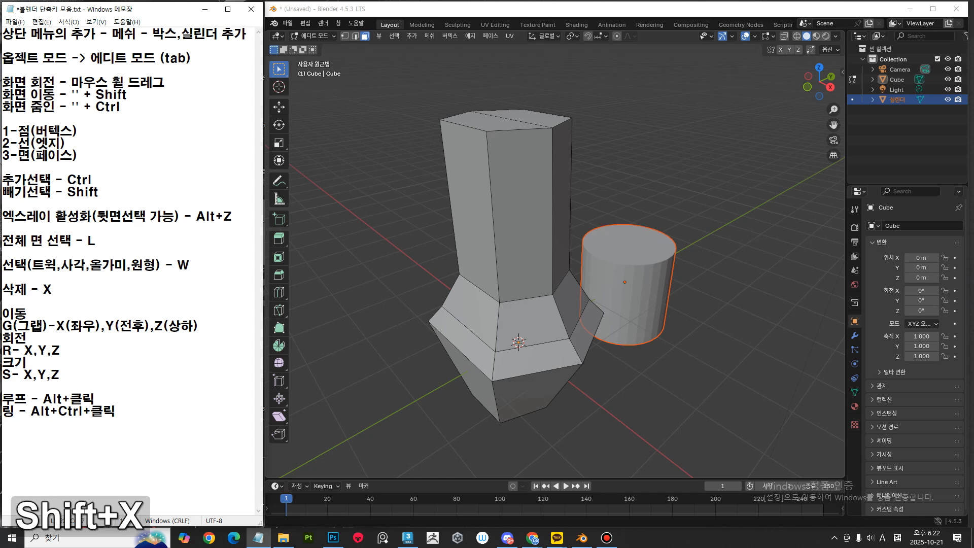
# Start a sub-note "*엣지를 지울땐 -" on the line below the delete shortcut.
pyautogui.press('Return')
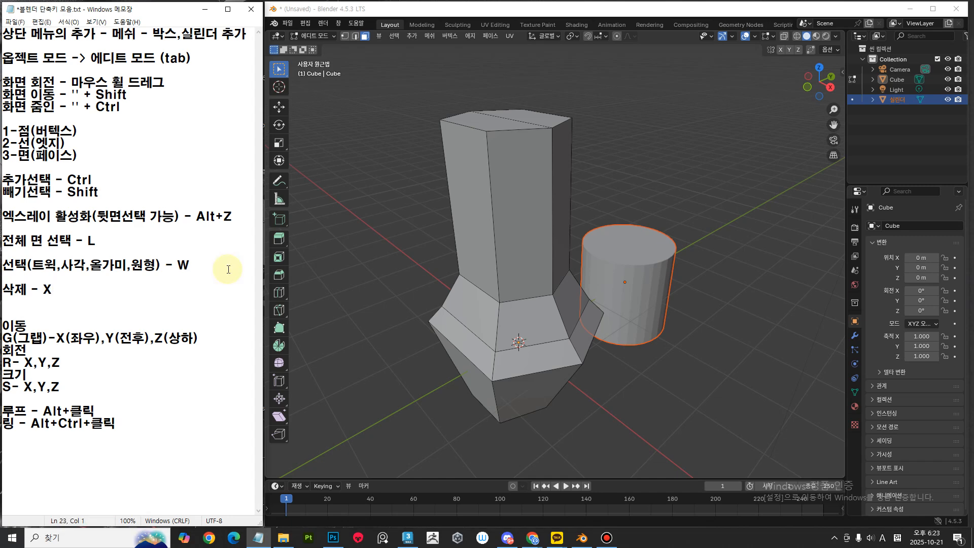
pyautogui.write('dpt')
pyautogui.press('BackSpace')
pyautogui.press('BackSpace')
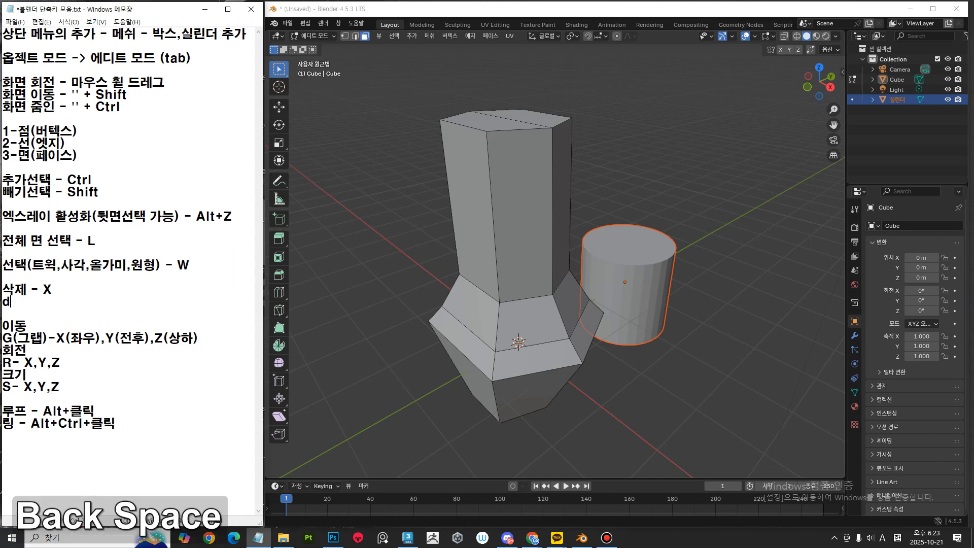
pyautogui.write('*')
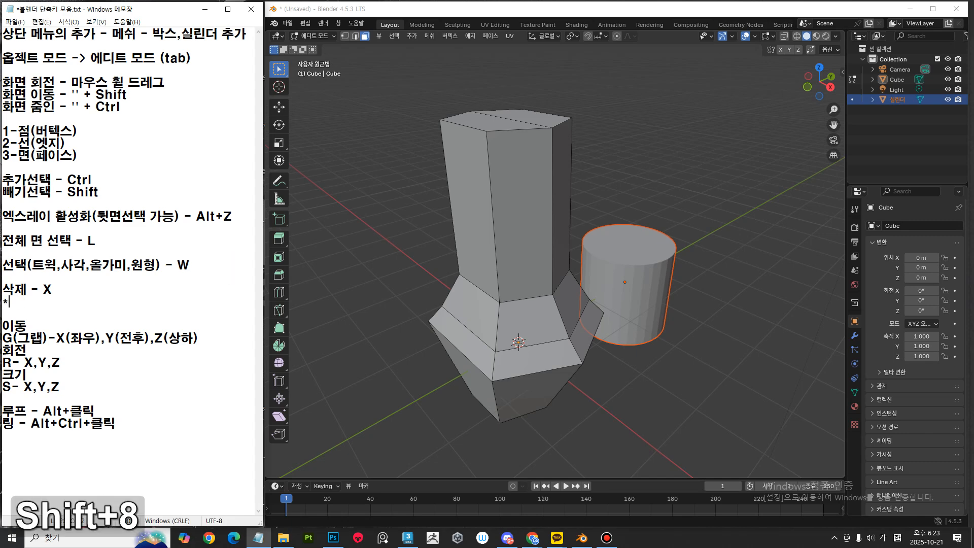
pyautogui.write('엣지를 지')
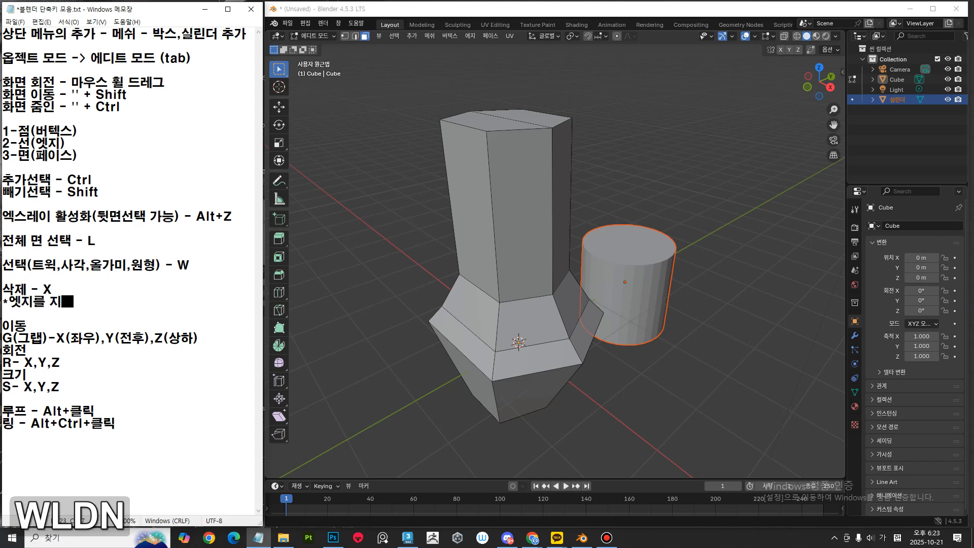
pyautogui.write('울땐 -')
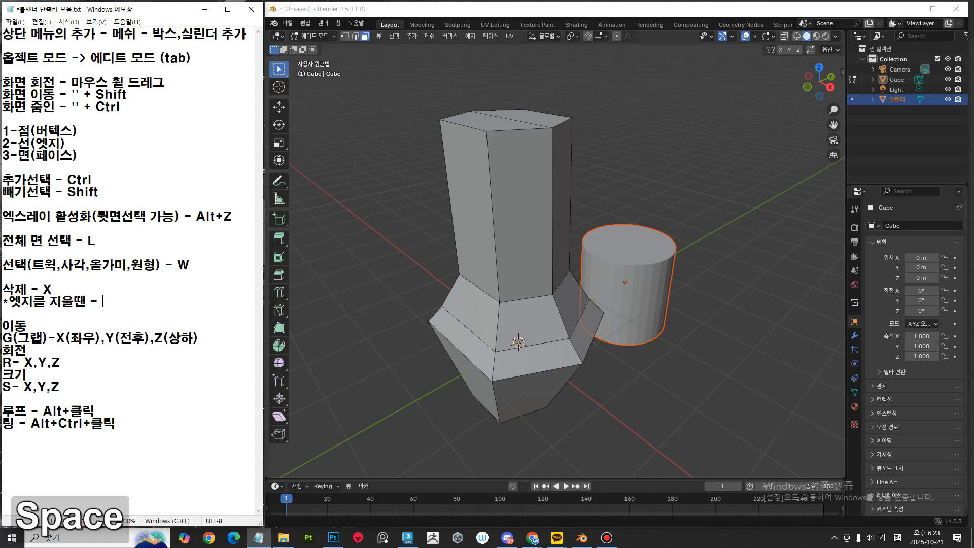
pyautogui.press('Hangul')
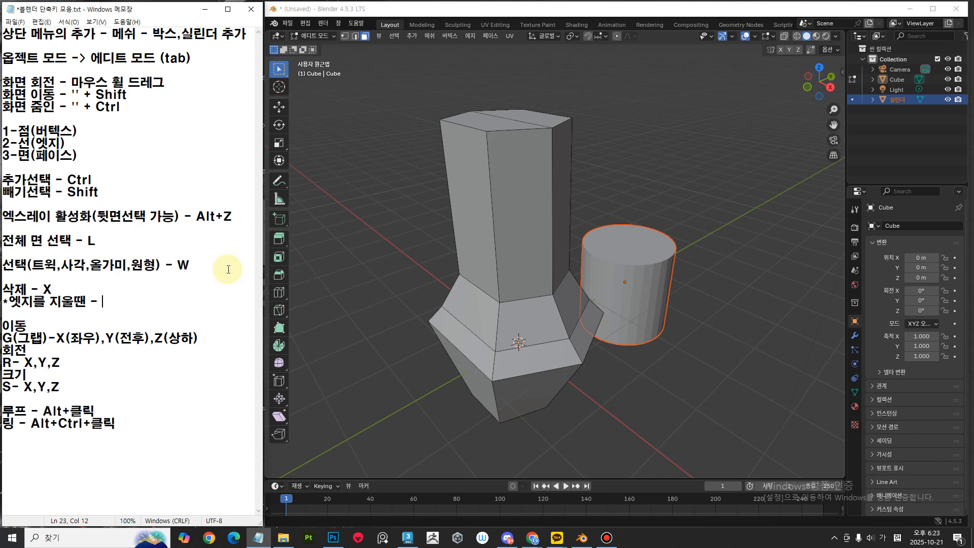
# Complete the sub-note with "디졸브 엣지(disolve edge)" and remove the hyphen before it.
pyautogui.write('디졸브 엣지()')
pyautogui.press('Left')
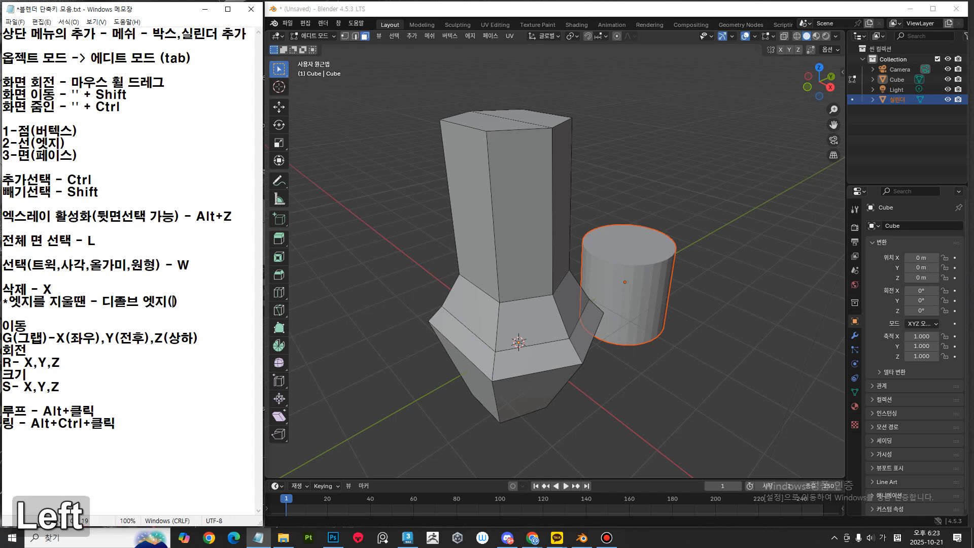
pyautogui.write('diso')
pyautogui.write('lve eg')
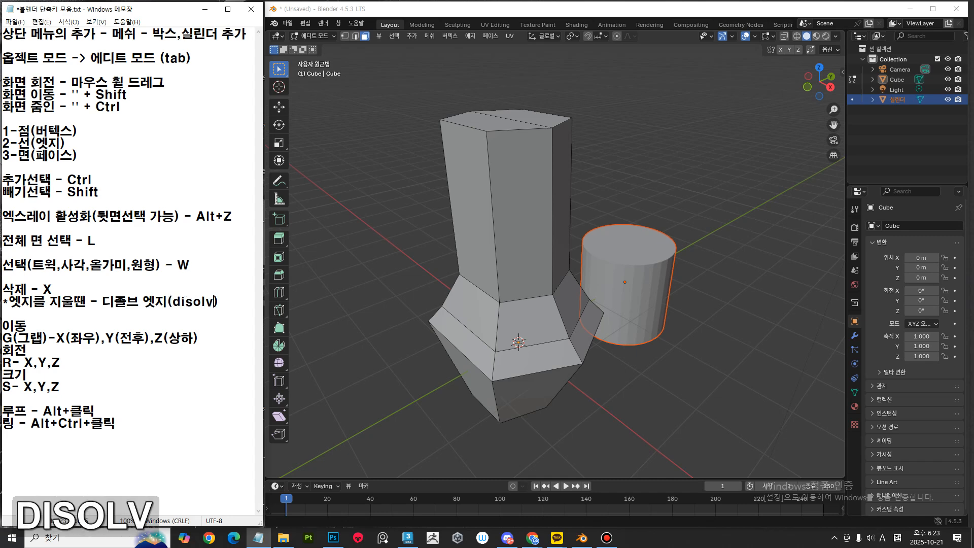
pyautogui.press('BackSpace')
pyautogui.write('dge')
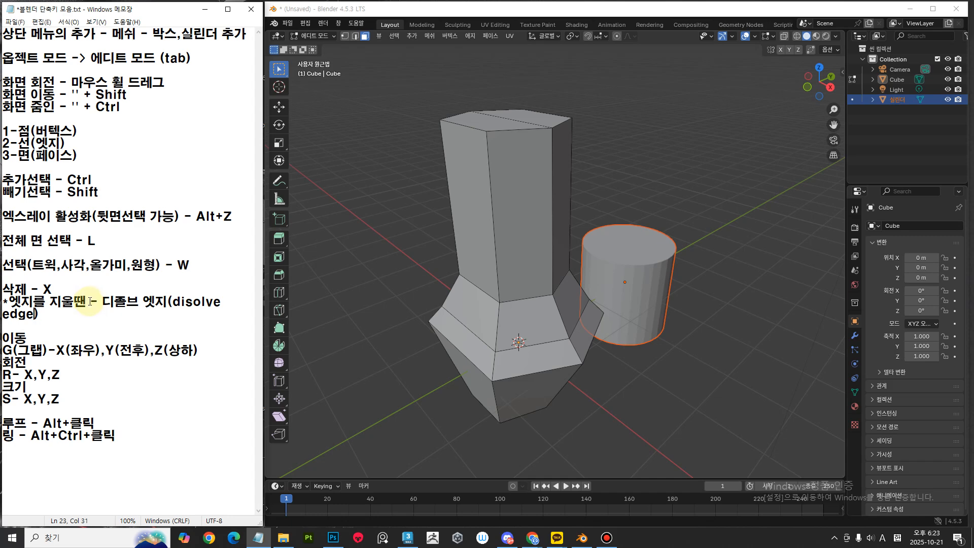
pyautogui.moveTo(99, 301); pyautogui.dragTo(102, 301)
pyautogui.press('Delete')
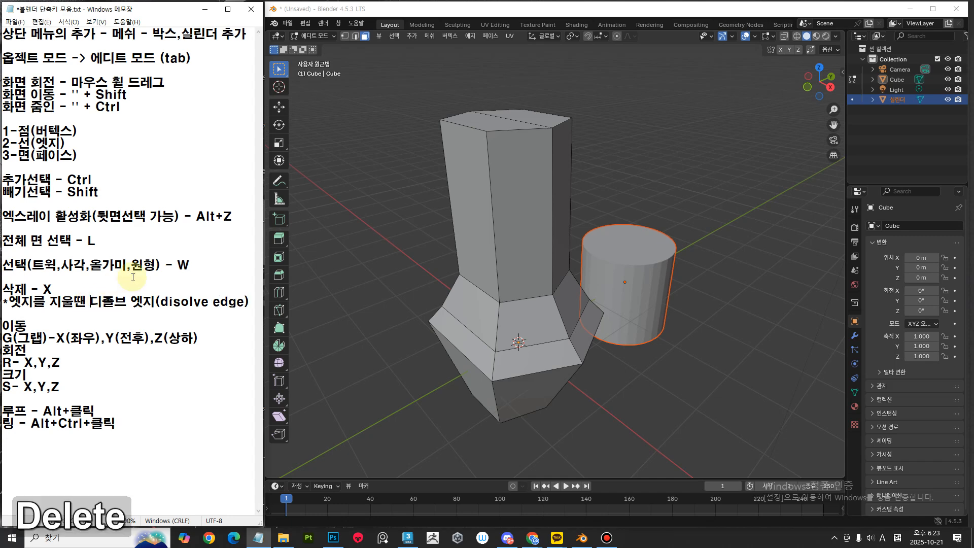
pyautogui.click(250, 302)
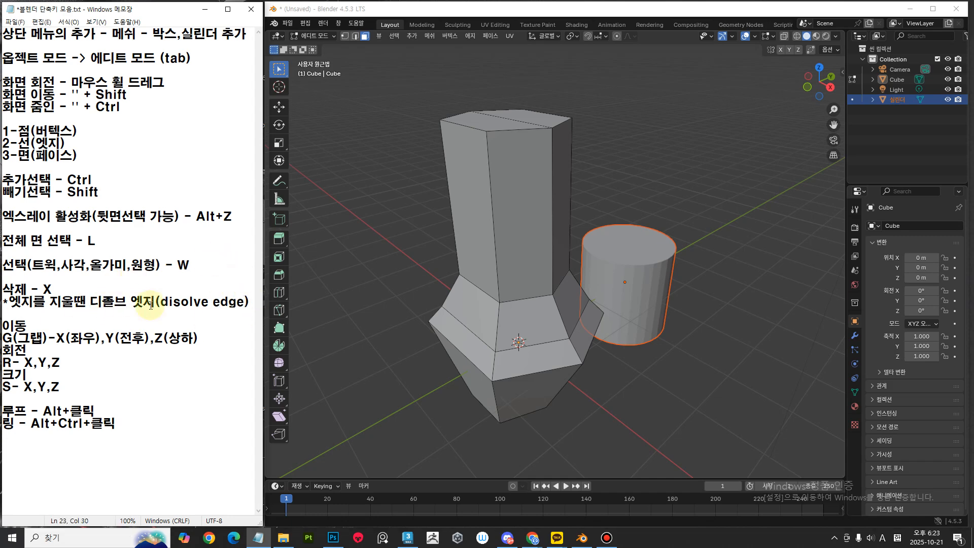
# In Blender's edge select mode, select the edge loop around the flared section below the column and delete its edges.
pyautogui.moveTo(521, 362)
pyautogui.mouseDown(button='middle')
pyautogui.moveTo(533, 374)
pyautogui.moveTo(545, 364)
pyautogui.moveTo(570, 398)
pyautogui.moveTo(543, 342)
pyautogui.moveTo(569, 330)
pyautogui.moveTo(530, 355)
pyautogui.moveTo(546, 384)
pyautogui.moveTo(520, 374)
pyautogui.mouseUp(button='middle')
pyautogui.scroll(2, 530, 355)
pyautogui.press('2')
pyautogui.keyDown('alt'); pyautogui.click(538, 369); pyautogui.keyUp('alt')
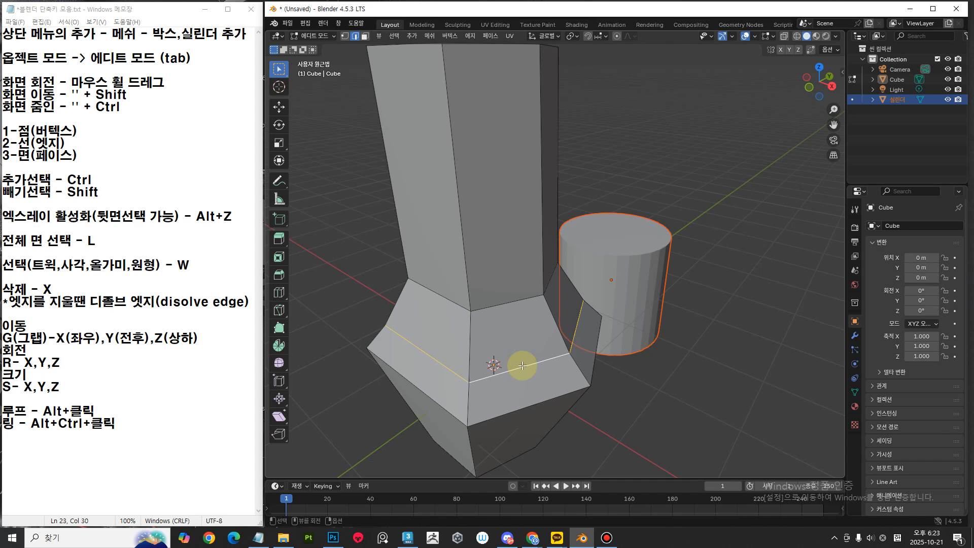
pyautogui.press('Delete')
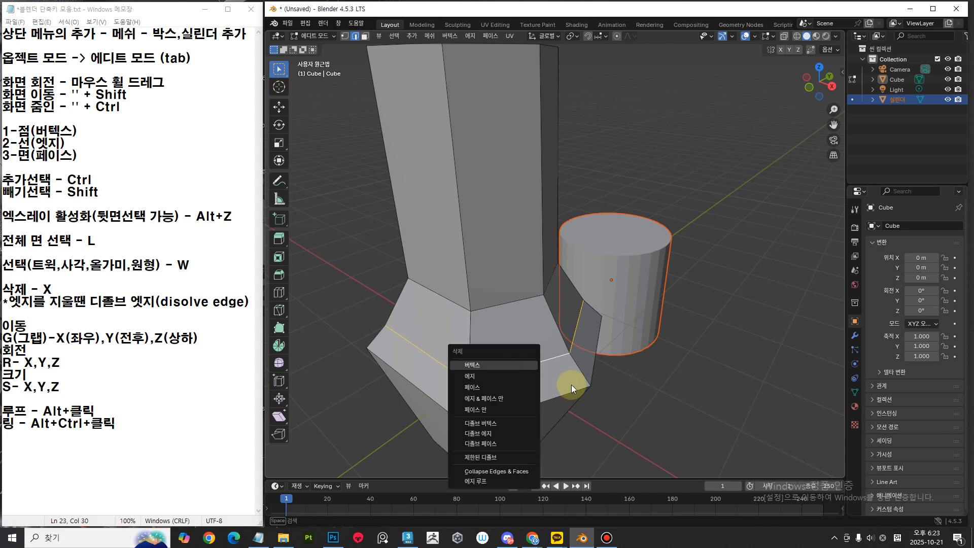
pyautogui.click(494, 377)
# Try to bridge two of the loose edges between column and lower body with Bridge Edge Loops, and undo it.
pyautogui.moveTo(610, 413); pyautogui.dragTo(616, 330, button='middle')
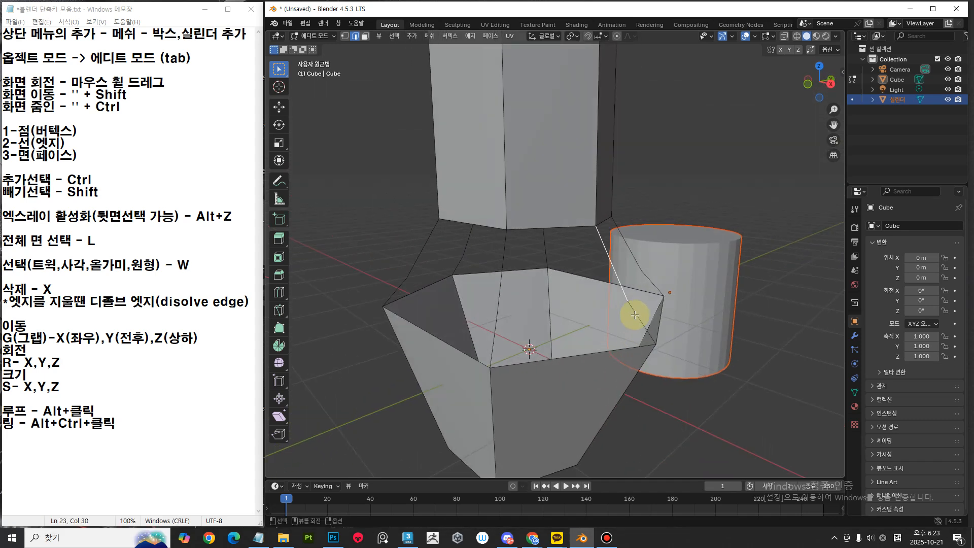
pyautogui.keyDown('shift'); pyautogui.click(499, 274); pyautogui.keyUp('shift')
pyautogui.click(500, 283)
pyautogui.keyDown('shift'); pyautogui.click(608, 258); pyautogui.keyUp('shift')
pyautogui.moveTo(609, 261)
pyautogui.mouseDown(button='middle')
pyautogui.moveTo(586, 287)
pyautogui.moveTo(605, 251)
pyautogui.mouseUp(button='middle')
pyautogui.hotkey('ctrl', 'e')
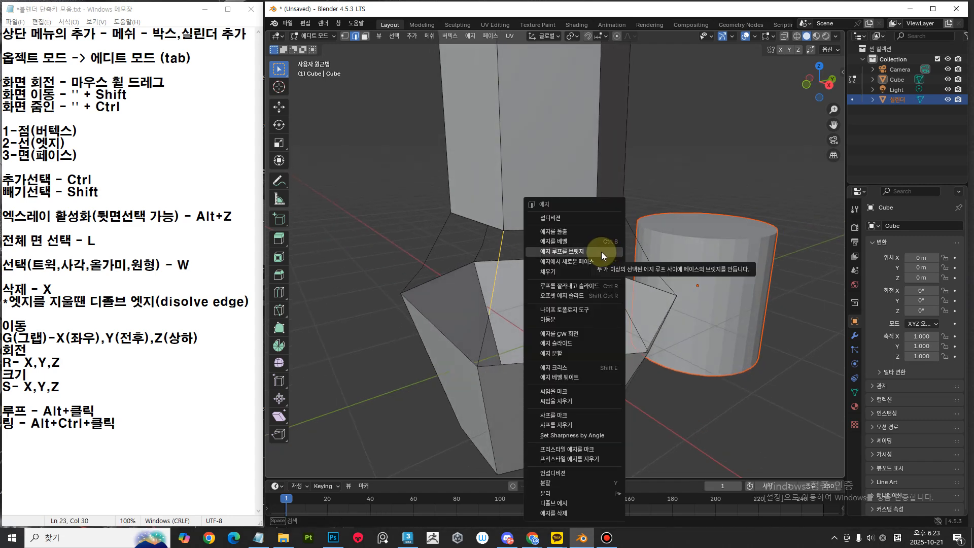
pyautogui.click(601, 252)
pyautogui.moveTo(649, 265); pyautogui.dragTo(561, 322, button='middle')
pyautogui.hotkey('ctrl', 'z')
pyautogui.hotkey('ctrl', 'z')
# In vertex select mode, box-select the leftover middle vertices of the loose edges in the gap, and clear the selection.
pyautogui.press('1')
pyautogui.moveTo(649, 282); pyautogui.dragTo(350, 302)
pyautogui.moveTo(587, 337); pyautogui.dragTo(542, 338, button='middle')
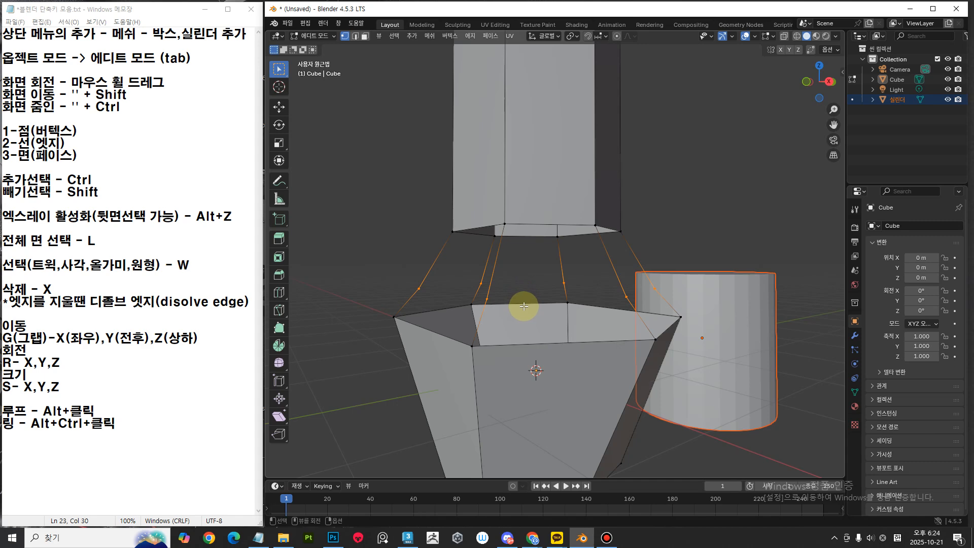
pyautogui.moveTo(531, 306); pyautogui.dragTo(597, 295, button='middle')
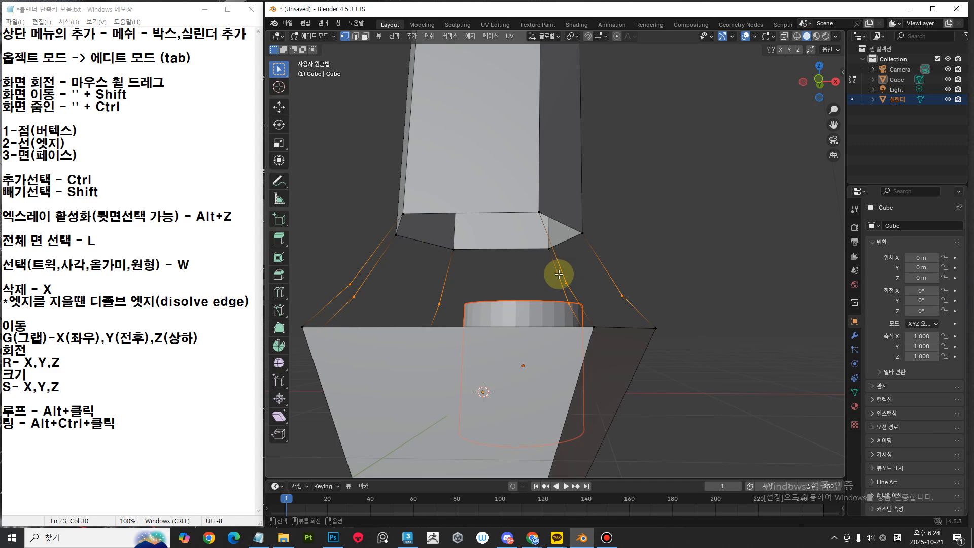
pyautogui.moveTo(528, 354); pyautogui.dragTo(516, 374, button='middle')
pyautogui.keyDown('shift'); pyautogui.moveTo(550, 192); pyautogui.dragTo(532, 226, button='middle'); pyautogui.keyUp('shift')
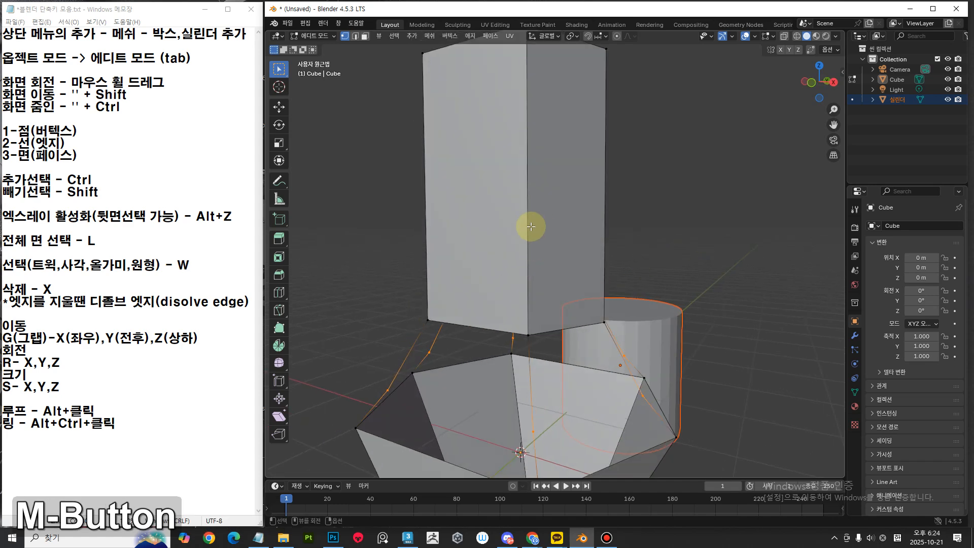
pyautogui.keyDown('ctrl'); pyautogui.keyDown('alt'); pyautogui.click(526, 226); pyautogui.keyUp('alt'); pyautogui.keyUp('ctrl')
pyautogui.click(829, 235)
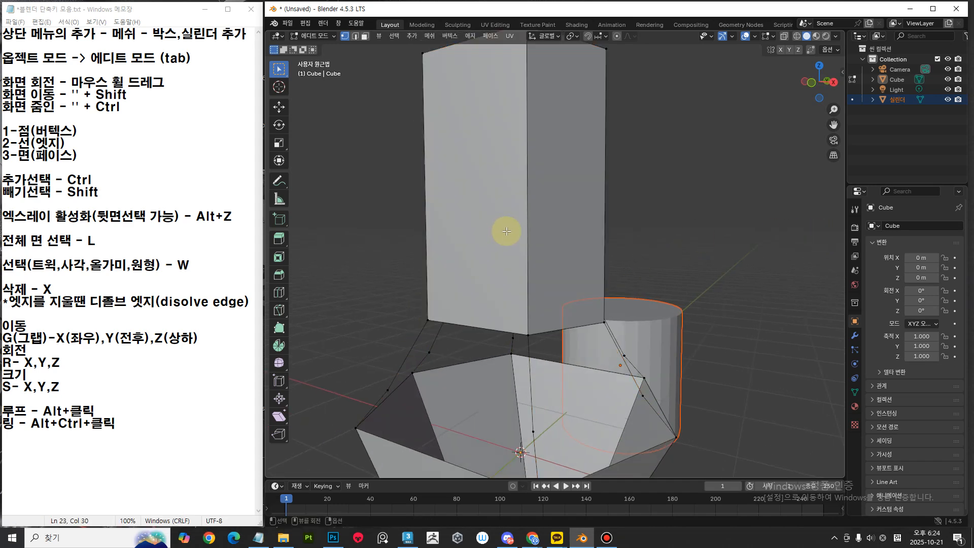
# In edge select mode, select the ring of vertical edges around the column and subdivide them.
pyautogui.press('2')
pyautogui.keyDown('ctrl'); pyautogui.keyDown('alt'); pyautogui.click(528, 229); pyautogui.keyUp('alt'); pyautogui.keyUp('ctrl')
pyautogui.moveTo(528, 228); pyautogui.dragTo(528, 218, button='middle')
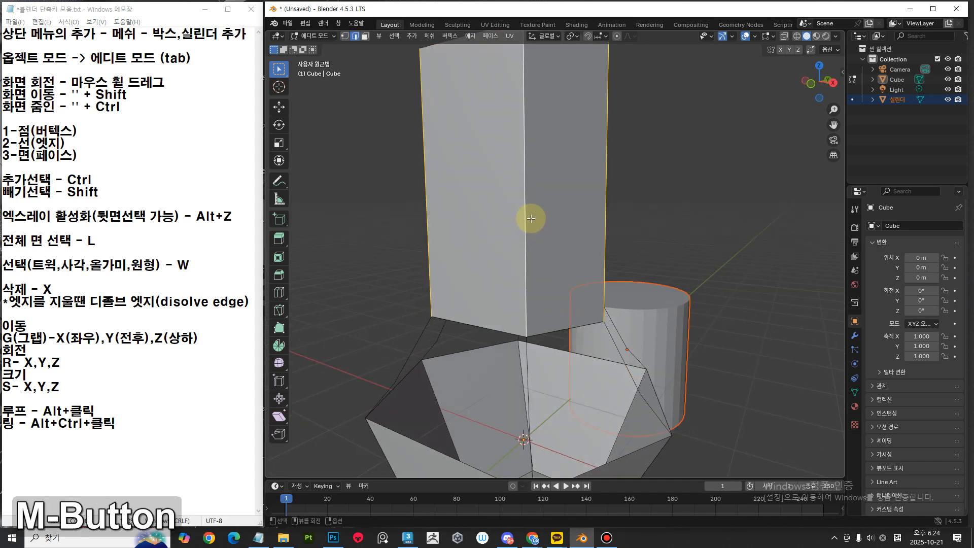
pyautogui.hotkey('ctrl', 'e')
pyautogui.click(509, 184)
pyautogui.moveTo(680, 235); pyautogui.dragTo(541, 197, button='middle')
# Select the new horizontal edge loop around the column, extrude it, and scale it outward to about 1.705 as a brim.
pyautogui.hotkey('alt', 'a')
pyautogui.keyDown('alt'); pyautogui.click(541, 196); pyautogui.keyUp('alt')
pyautogui.scroll(-4, 546, 203)
pyautogui.scroll(2, 553, 222)
pyautogui.moveTo(559, 221)
pyautogui.mouseDown(button='middle')
pyautogui.moveTo(561, 239)
pyautogui.moveTo(556, 223)
pyautogui.mouseUp(button='middle')
pyautogui.press('e')
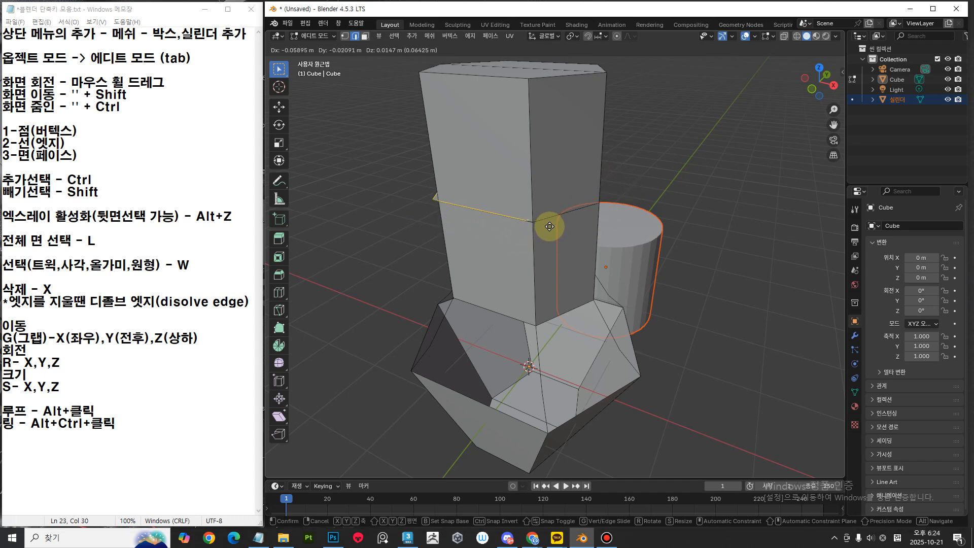
pyautogui.click(554, 226)
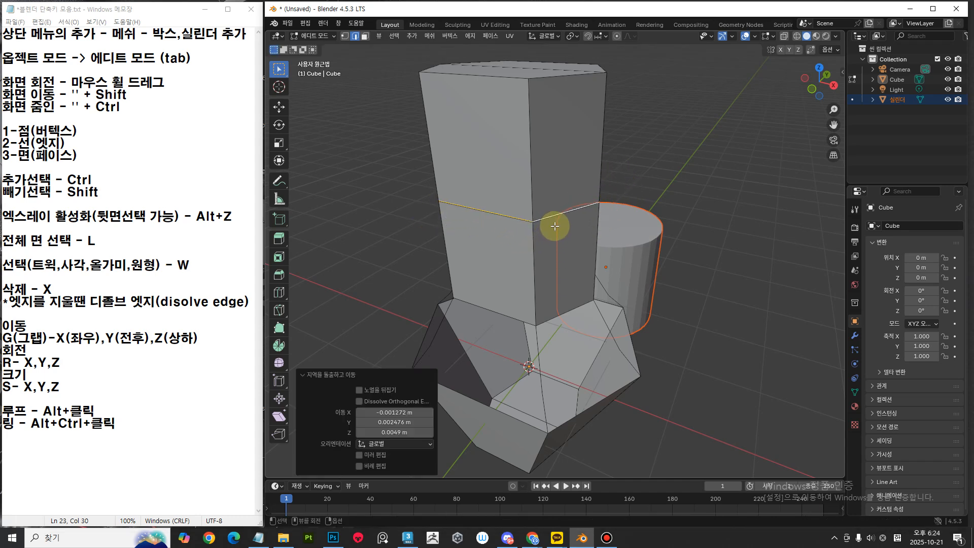
pyautogui.press('s')
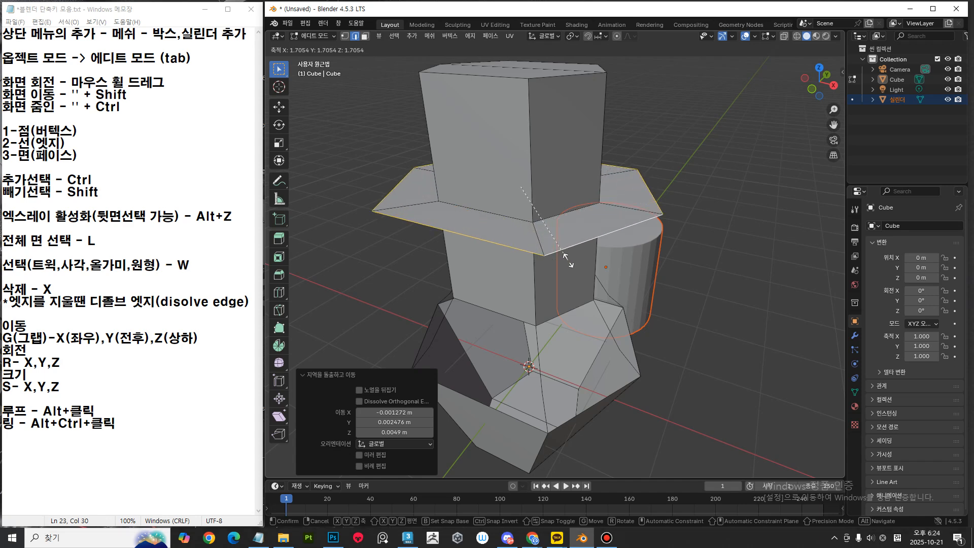
pyautogui.click(586, 278)
pyautogui.moveTo(586, 278); pyautogui.dragTo(552, 195, button='middle')
pyautogui.scroll(3, 554, 206)
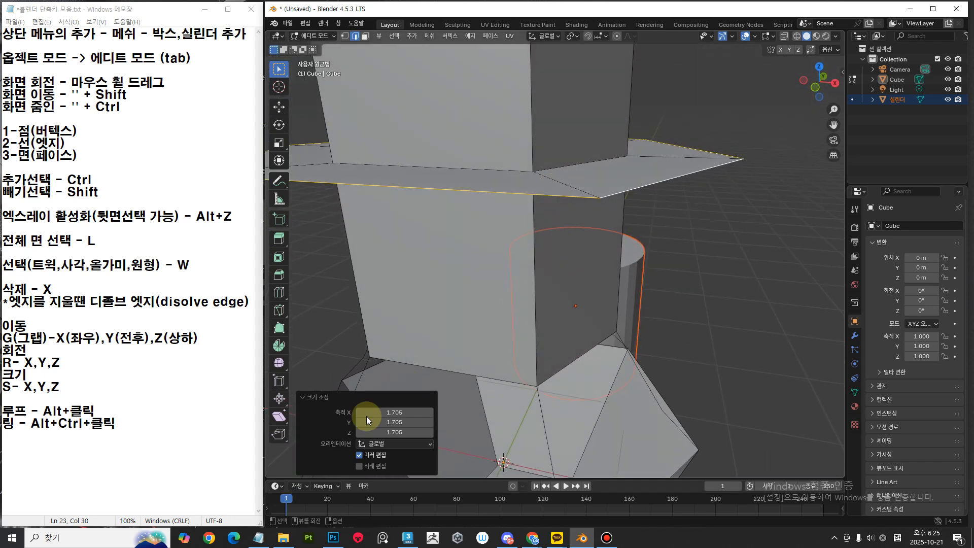
# Switch to Photoshop and create a new blank square document with a white background.
pyautogui.moveTo(330, 541)
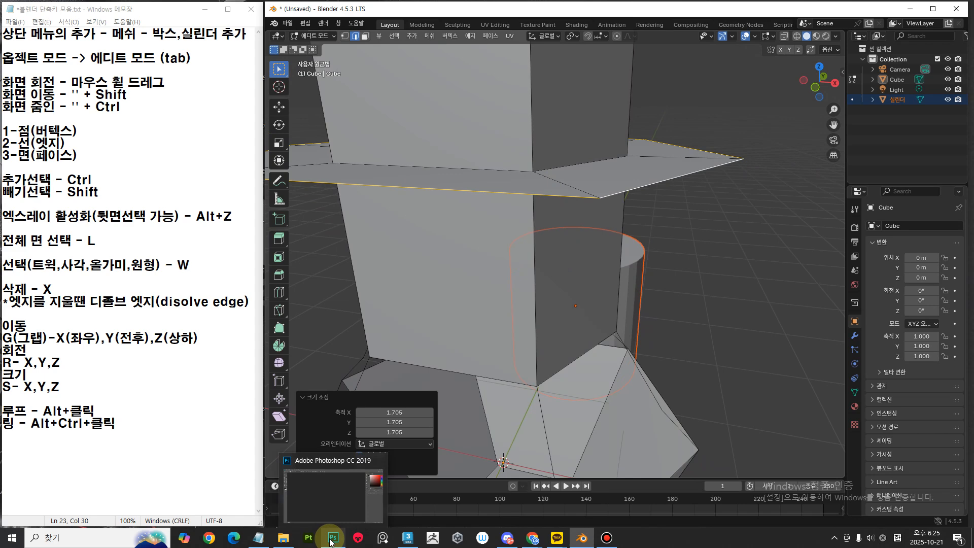
pyautogui.click(330, 542)
pyautogui.click(28, 7)
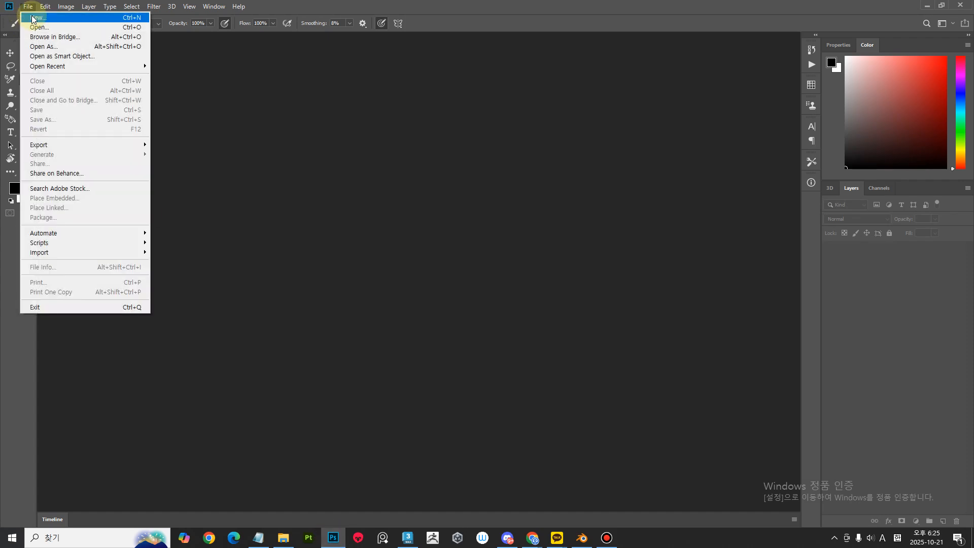
pyautogui.click(32, 18)
pyautogui.click(531, 166)
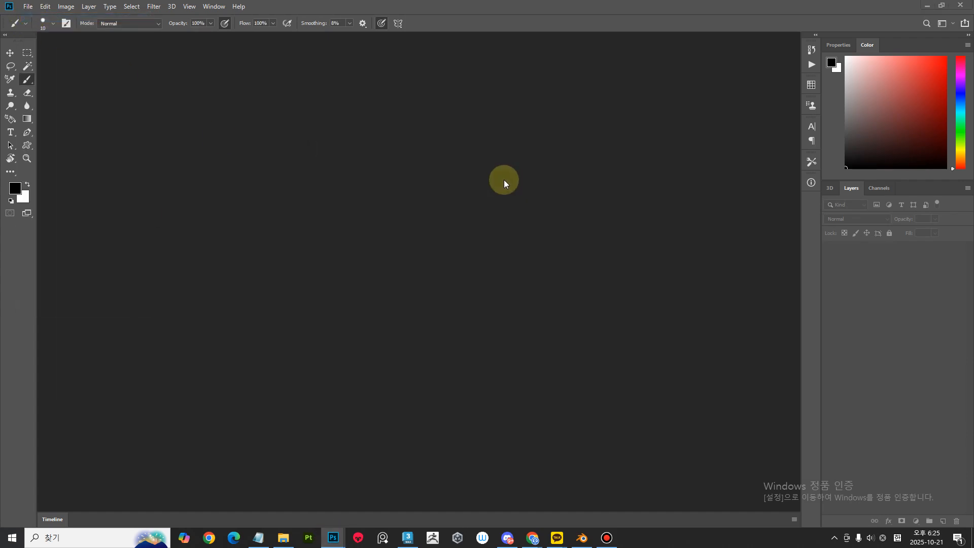
pyautogui.moveTo(163, 43); pyautogui.dragTo(186, 39)
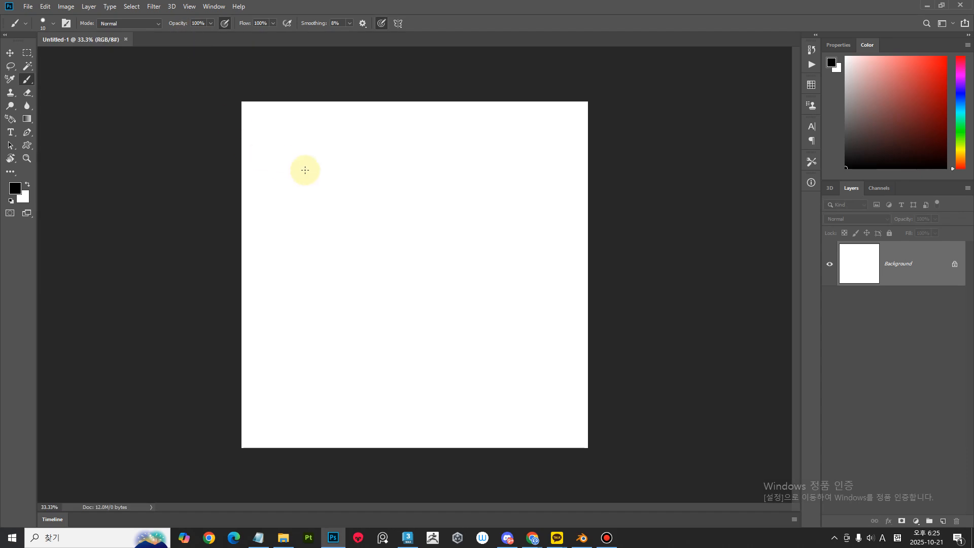
# Brush a small black cross as a vertex on the canvas, with an arrow running diagonally up and left from it.
pyautogui.keyDown('ctrl'); pyautogui.click(304, 169); pyautogui.keyUp('ctrl')
pyautogui.keyDown('ctrl'); pyautogui.click(304, 169); pyautogui.keyUp('ctrl')
pyautogui.keyDown('ctrl'); pyautogui.click(305, 169); pyautogui.keyUp('ctrl')
pyautogui.moveTo(275, 148); pyautogui.dragTo(400, 287)
pyautogui.moveTo(331, 287); pyautogui.dragTo(311, 275)
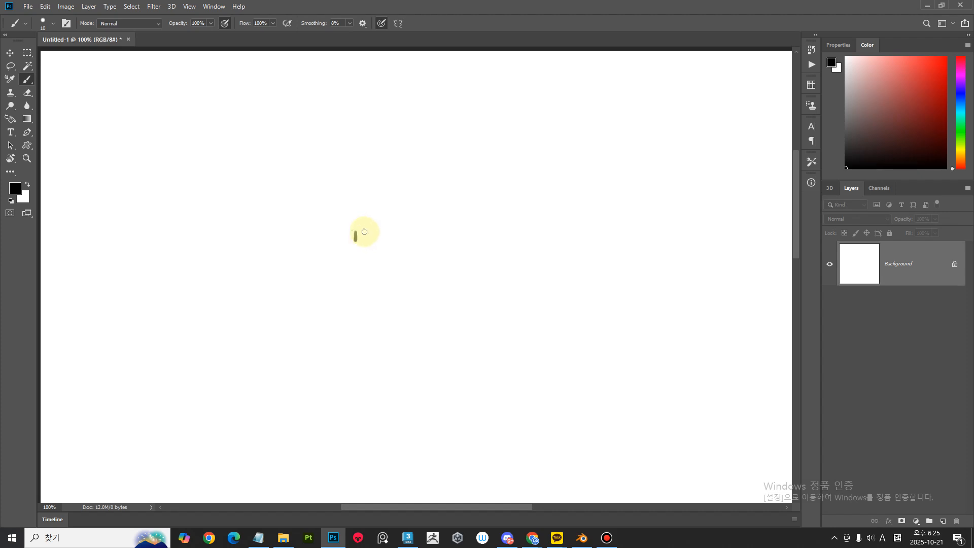
pyautogui.moveTo(357, 219); pyautogui.dragTo(356, 239)
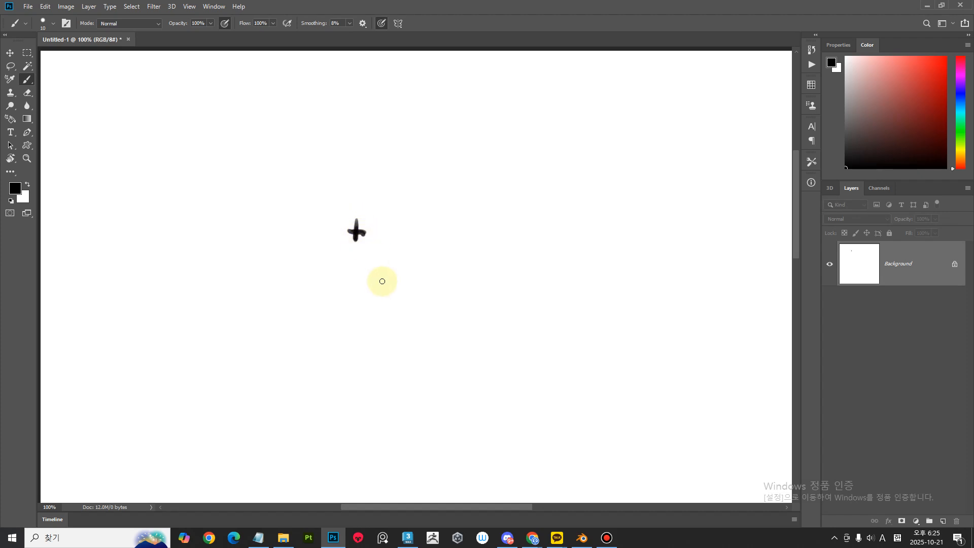
pyautogui.moveTo(327, 182); pyautogui.dragTo(351, 230)
pyautogui.moveTo(326, 182); pyautogui.dragTo(327, 183)
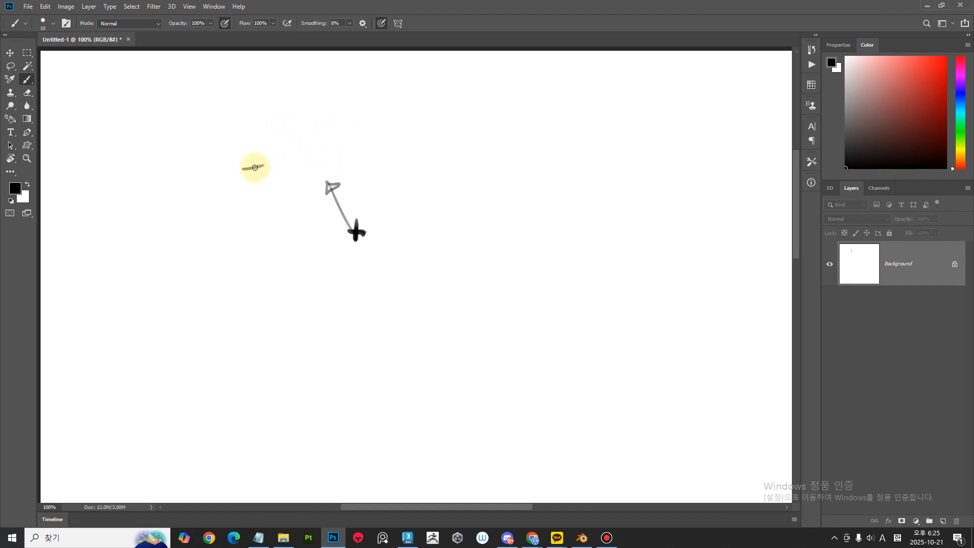
# Handwrite "Tangent Normal Angle" above the arrow and add a wavy underline beneath "Tangent".
pyautogui.moveTo(284, 180)
pyautogui.mouseDown()
pyautogui.moveTo(292, 167)
pyautogui.moveTo(314, 171)
pyautogui.mouseUp()
pyautogui.moveTo(311, 163)
pyautogui.mouseDown()
pyautogui.moveTo(345, 137)
pyautogui.moveTo(391, 145)
pyautogui.mouseUp()
pyautogui.moveTo(388, 124)
pyautogui.mouseDown()
pyautogui.moveTo(389, 147)
pyautogui.moveTo(441, 151)
pyautogui.mouseUp()
pyautogui.moveTo(443, 109); pyautogui.dragTo(459, 133)
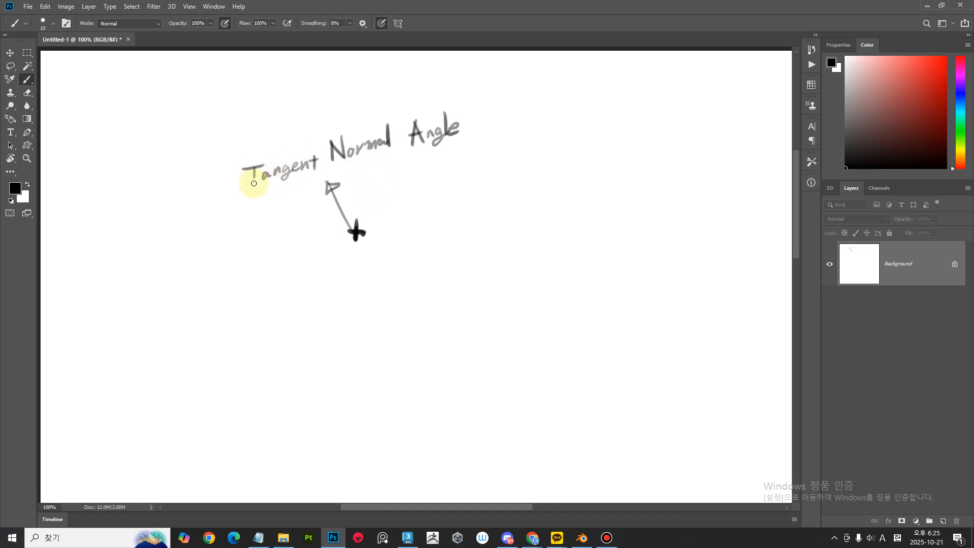
pyautogui.moveTo(248, 189); pyautogui.dragTo(325, 175)
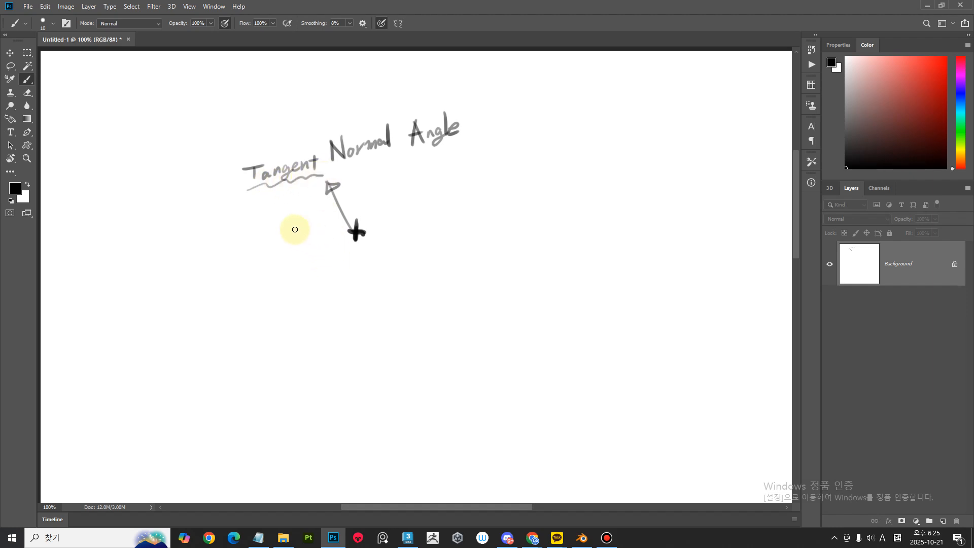
# Sketch two crossing curves and a straight diagonal line in the canvas's upper-left area, and label the axes X and Y.
pyautogui.moveTo(91, 174); pyautogui.dragTo(152, 71)
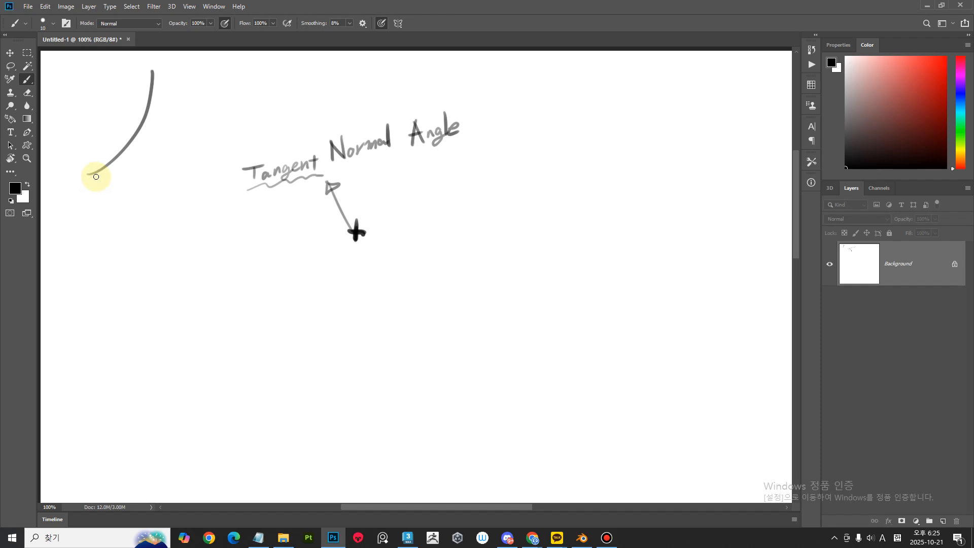
pyautogui.moveTo(87, 174); pyautogui.dragTo(218, 101)
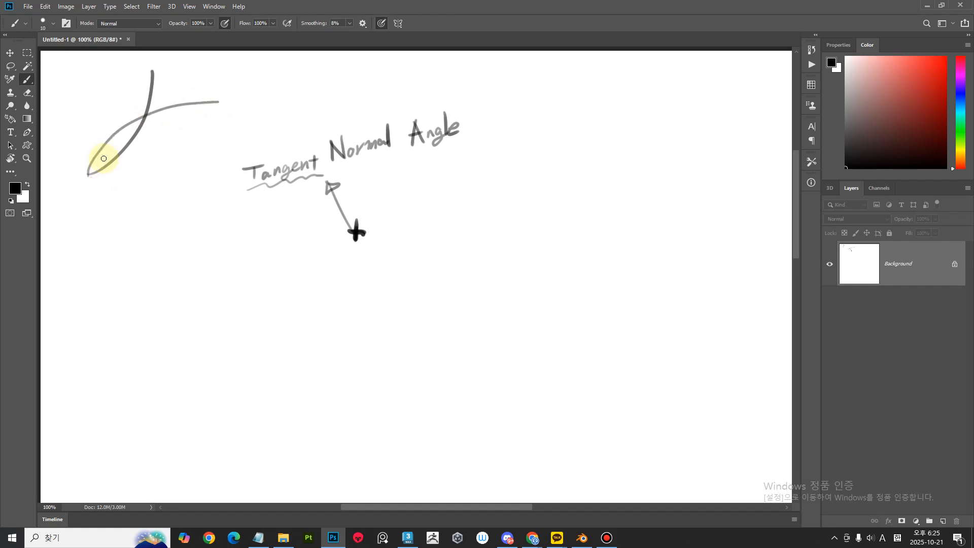
pyautogui.moveTo(87, 174)
pyautogui.mouseDown()
pyautogui.moveTo(220, 57)
pyautogui.moveTo(215, 69)
pyautogui.mouseUp()
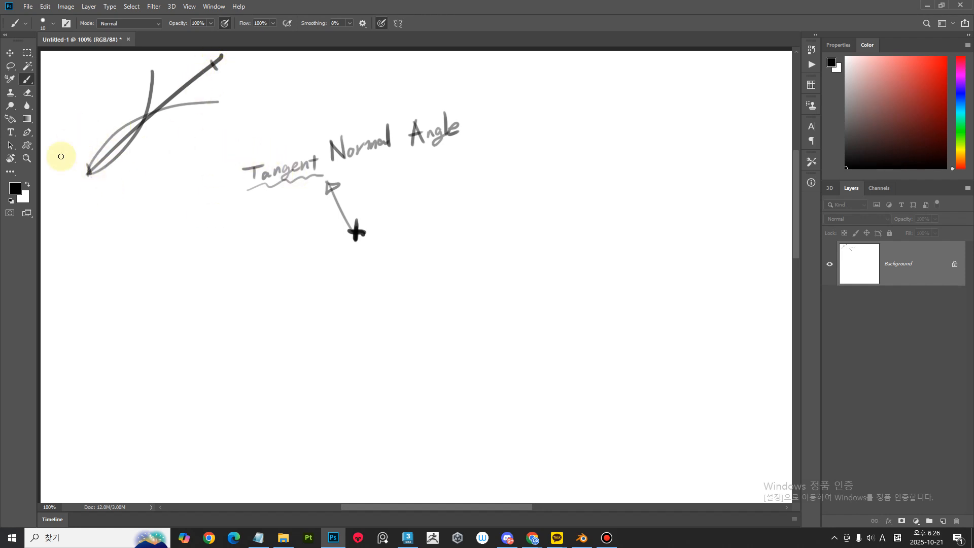
pyautogui.moveTo(104, 182); pyautogui.dragTo(113, 198)
pyautogui.moveTo(68, 145); pyautogui.dragTo(74, 154)
pyautogui.moveTo(79, 145); pyautogui.dragTo(74, 166)
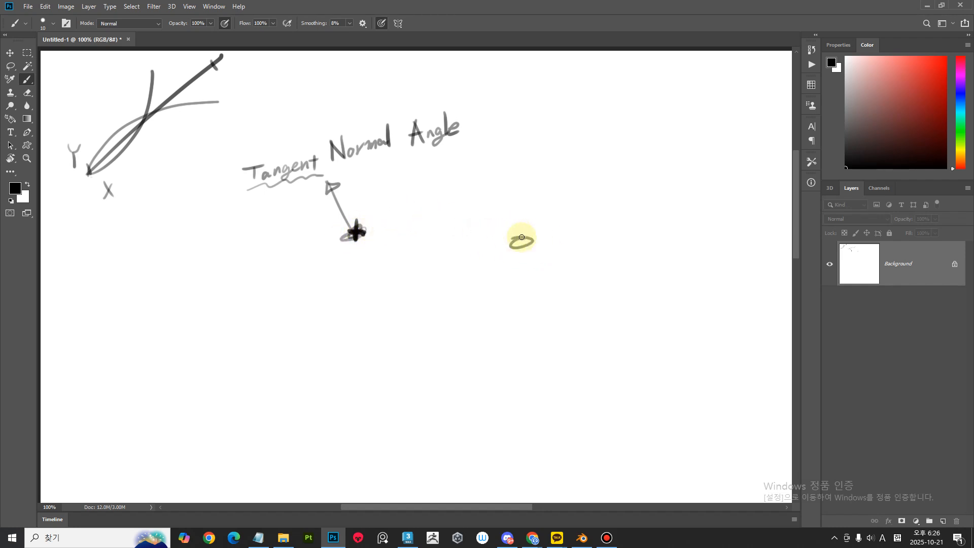
# Draw a vertical line rising from a small ellipse beside the arrow sketch, with a right-angle mark labelled 90.
pyautogui.moveTo(523, 176)
pyautogui.mouseDown()
pyautogui.moveTo(521, 243)
pyautogui.moveTo(539, 242)
pyautogui.mouseUp()
pyautogui.moveTo(554, 209); pyautogui.dragTo(554, 211)
pyautogui.moveTo(518, 176); pyautogui.dragTo(531, 176)
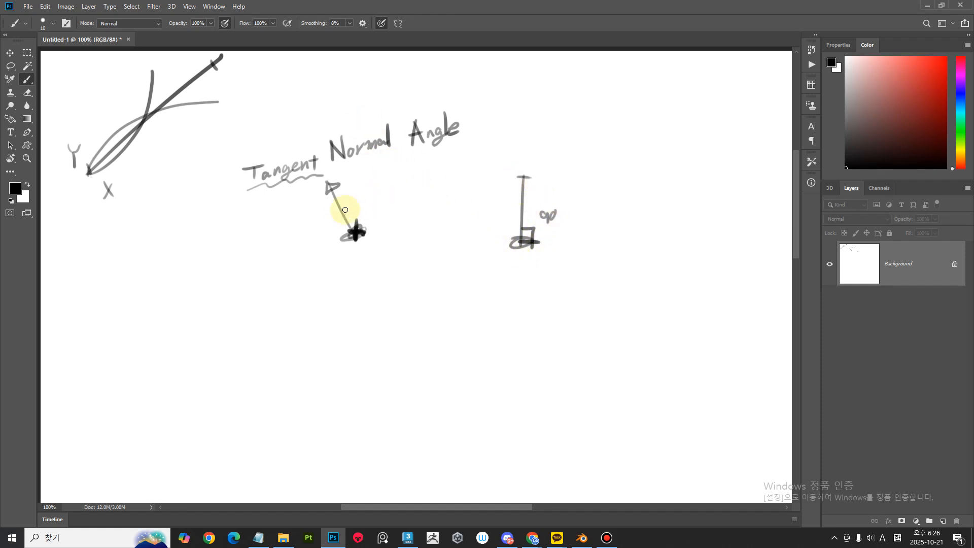
# Add two more corner points and connect them with the cross to form a triangle.
pyautogui.moveTo(444, 212); pyautogui.dragTo(443, 213)
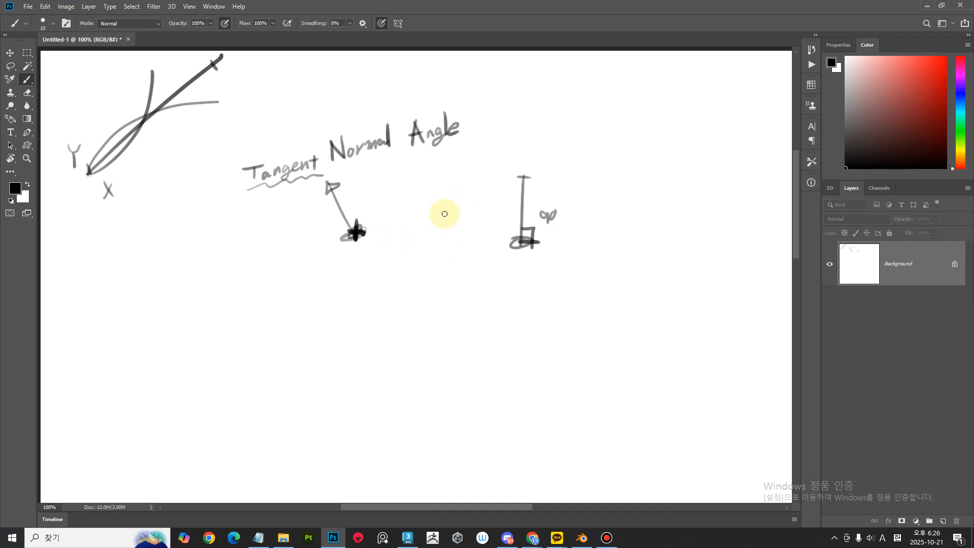
pyautogui.moveTo(407, 313); pyautogui.dragTo(404, 310)
pyautogui.moveTo(354, 230)
pyautogui.mouseDown()
pyautogui.moveTo(443, 216)
pyautogui.moveTo(397, 317)
pyautogui.moveTo(387, 297)
pyautogui.moveTo(403, 311)
pyautogui.mouseUp()
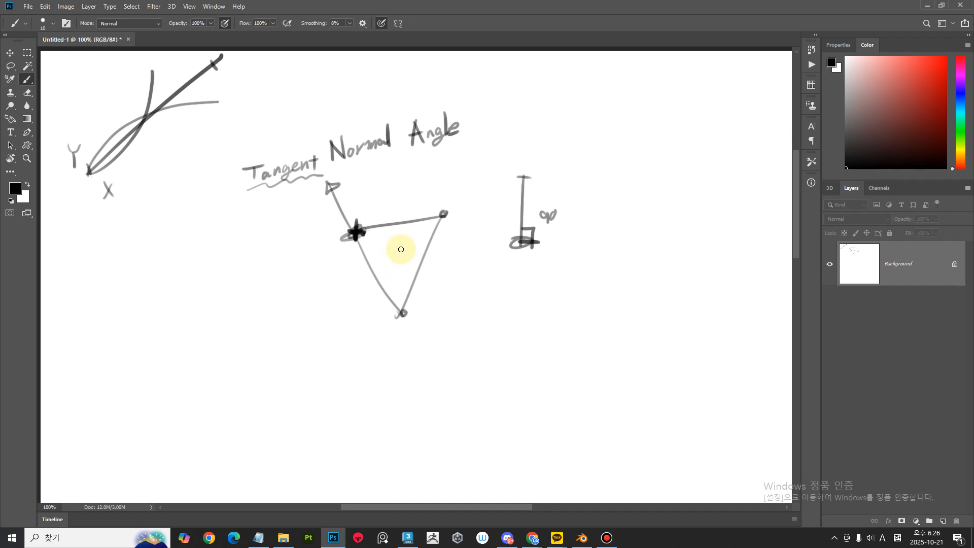
# Mark the triangle's centre and draw a perpendicular line from it with a right-angle mark and an end cap.
pyautogui.moveTo(394, 245); pyautogui.dragTo(387, 256)
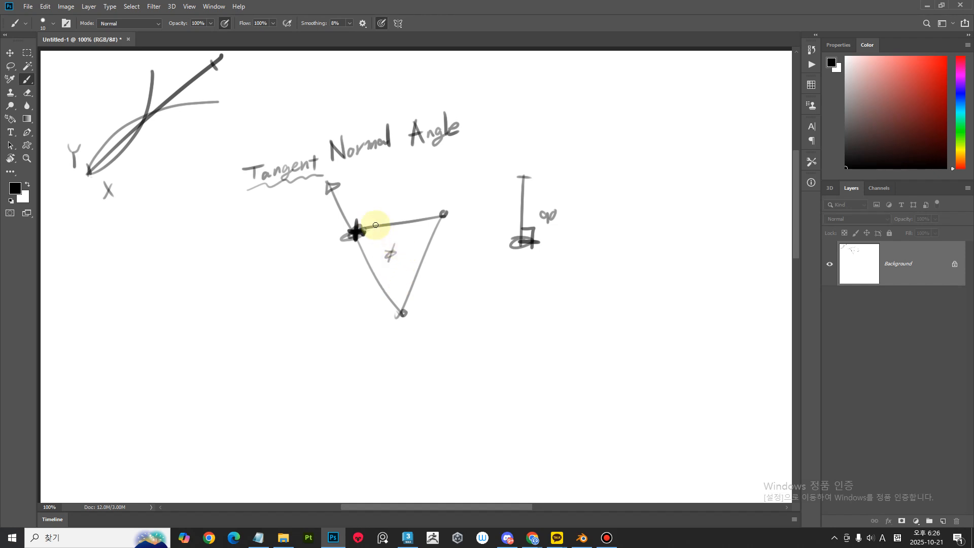
pyautogui.moveTo(362, 193)
pyautogui.mouseDown()
pyautogui.moveTo(390, 254)
pyautogui.moveTo(405, 247)
pyautogui.mouseUp()
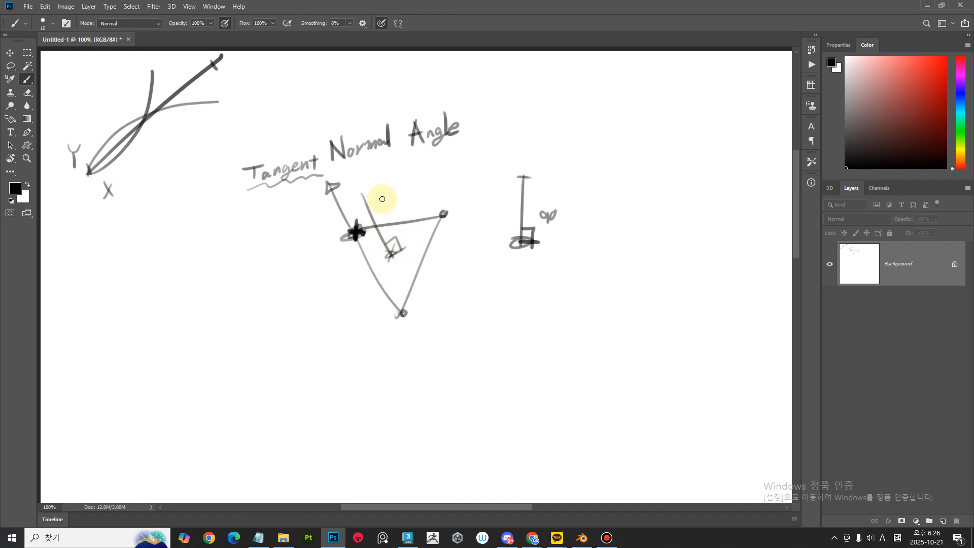
pyautogui.moveTo(361, 198); pyautogui.dragTo(369, 197)
# Draw normal arrows pointing up and left from the triangle's other two corners.
pyautogui.moveTo(427, 171); pyautogui.dragTo(419, 175)
pyautogui.moveTo(395, 312); pyautogui.dragTo(363, 278)
pyautogui.moveTo(361, 277); pyautogui.dragTo(367, 283)
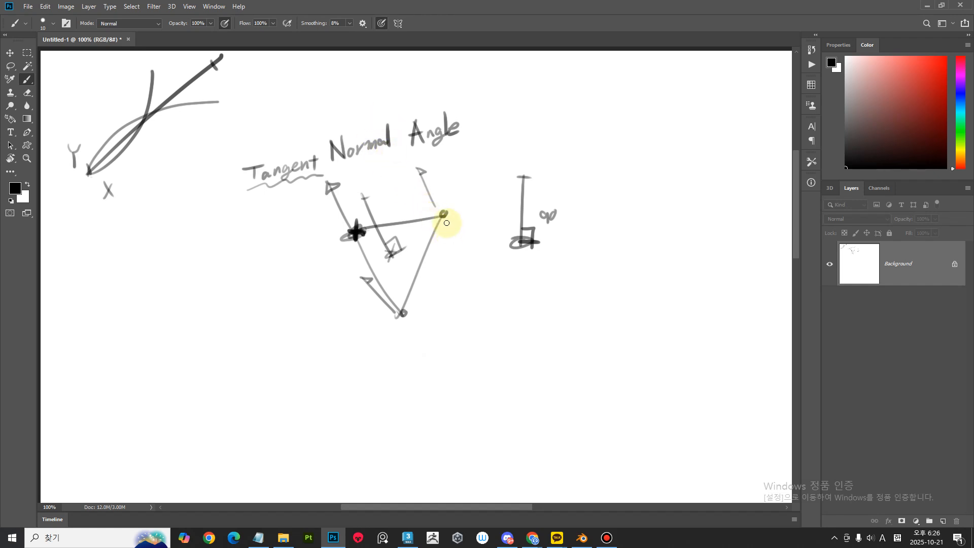
# Draw opposite-facing arrows from all three triangle corners, mark one with an X, and circle the arrowheads.
pyautogui.moveTo(458, 254); pyautogui.dragTo(466, 262)
pyautogui.moveTo(404, 319); pyautogui.dragTo(422, 358)
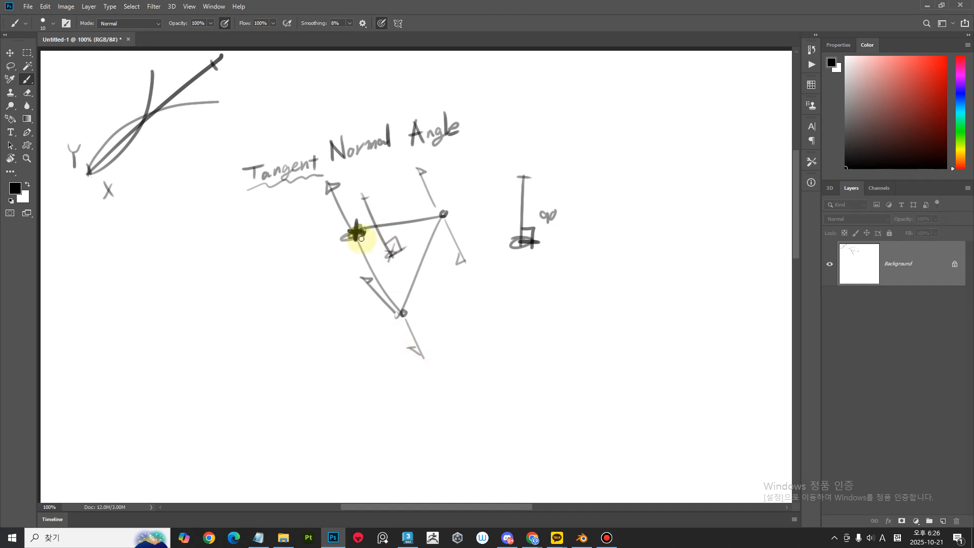
pyautogui.moveTo(358, 238); pyautogui.dragTo(378, 269)
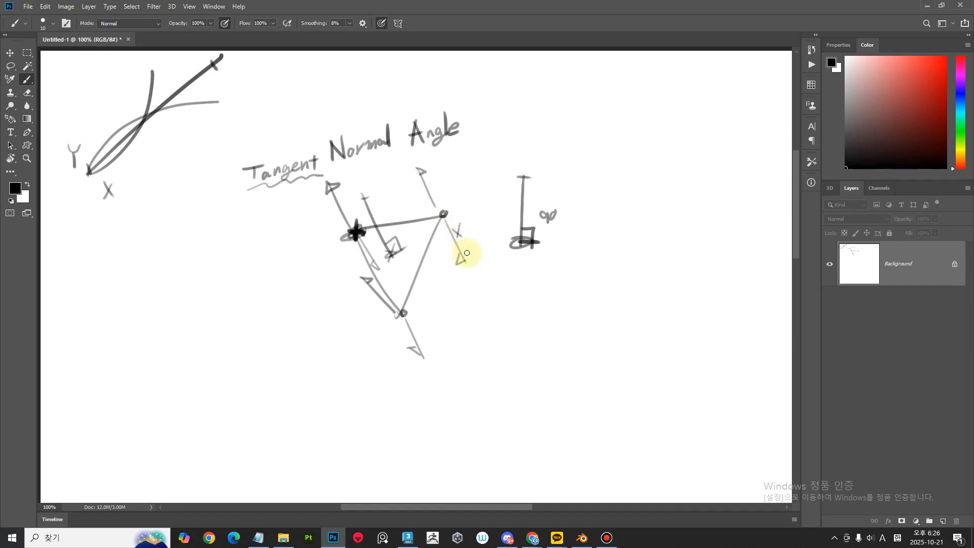
pyautogui.moveTo(447, 250)
pyautogui.mouseDown()
pyautogui.moveTo(450, 279)
pyautogui.moveTo(477, 248)
pyautogui.mouseUp()
pyautogui.moveTo(419, 337); pyautogui.dragTo(412, 346)
pyautogui.moveTo(396, 271)
pyautogui.mouseDown()
pyautogui.moveTo(370, 272)
pyautogui.moveTo(387, 259)
pyautogui.mouseUp()
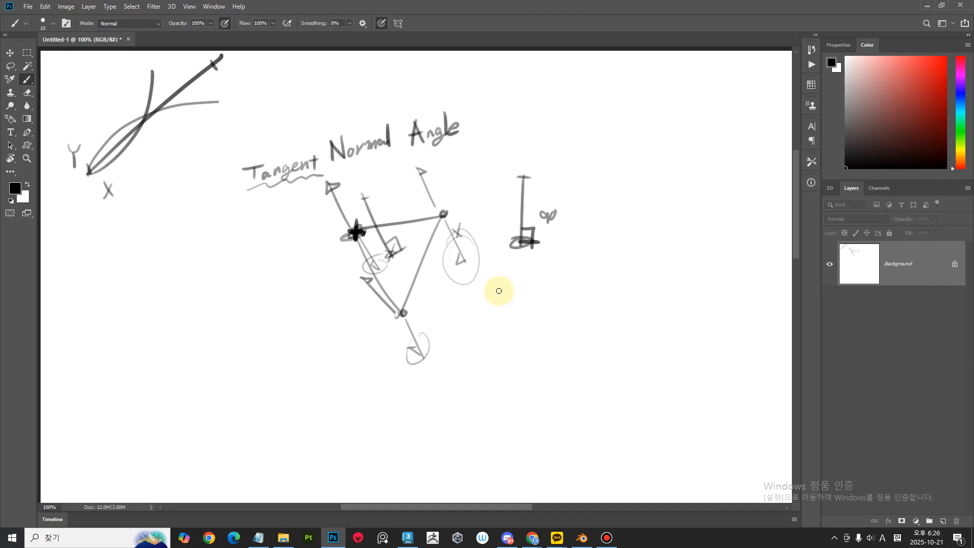
# Handwrite "Backface Cull" beside the triangle, underlining "Backface" and circling its two parts "Back" and "face".
pyautogui.moveTo(491, 301)
pyautogui.mouseDown()
pyautogui.moveTo(569, 275)
pyautogui.moveTo(577, 287)
pyautogui.mouseUp()
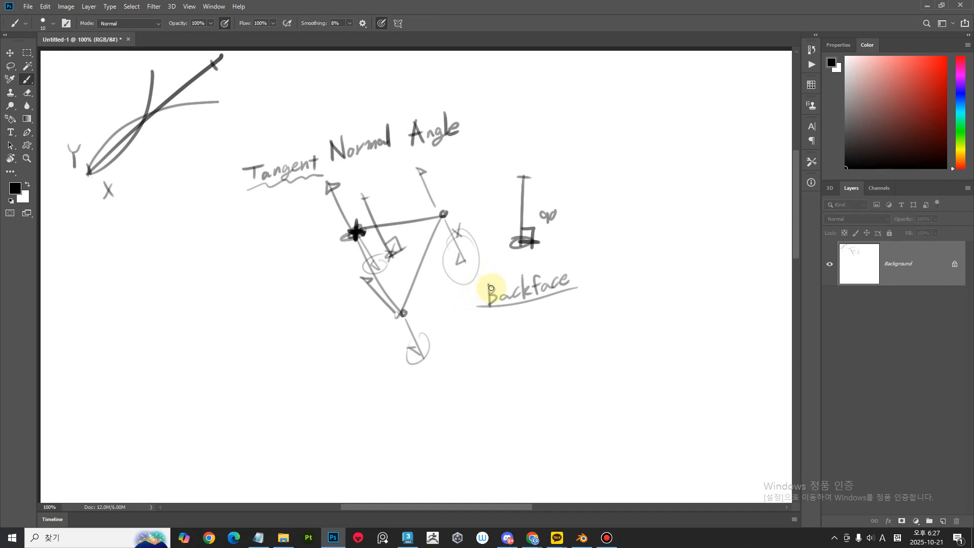
pyautogui.moveTo(524, 286)
pyautogui.mouseDown()
pyautogui.moveTo(504, 310)
pyautogui.moveTo(495, 278)
pyautogui.moveTo(525, 280)
pyautogui.moveTo(526, 296)
pyautogui.mouseUp()
pyautogui.moveTo(566, 267); pyautogui.dragTo(573, 276)
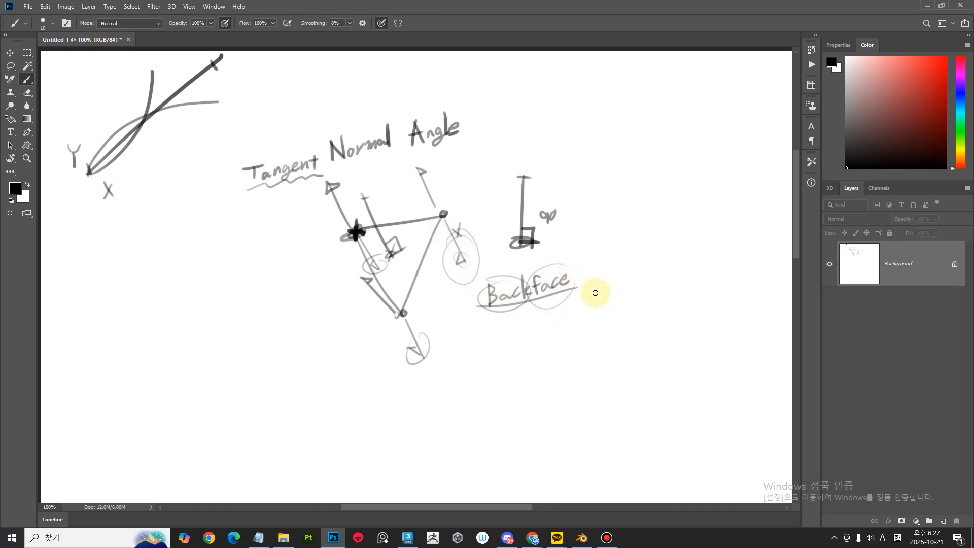
pyautogui.moveTo(602, 263)
pyautogui.mouseDown()
pyautogui.moveTo(594, 281)
pyautogui.moveTo(618, 276)
pyautogui.mouseUp()
pyautogui.moveTo(624, 256); pyautogui.dragTo(624, 276)
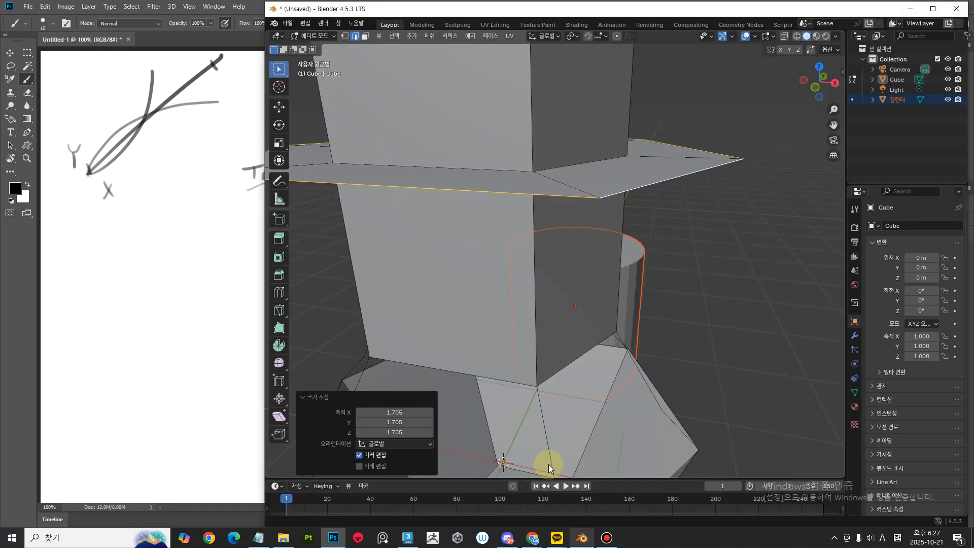
# Switch to Blender and examine the inner faces of the open lower body from above.
pyautogui.click(581, 537)
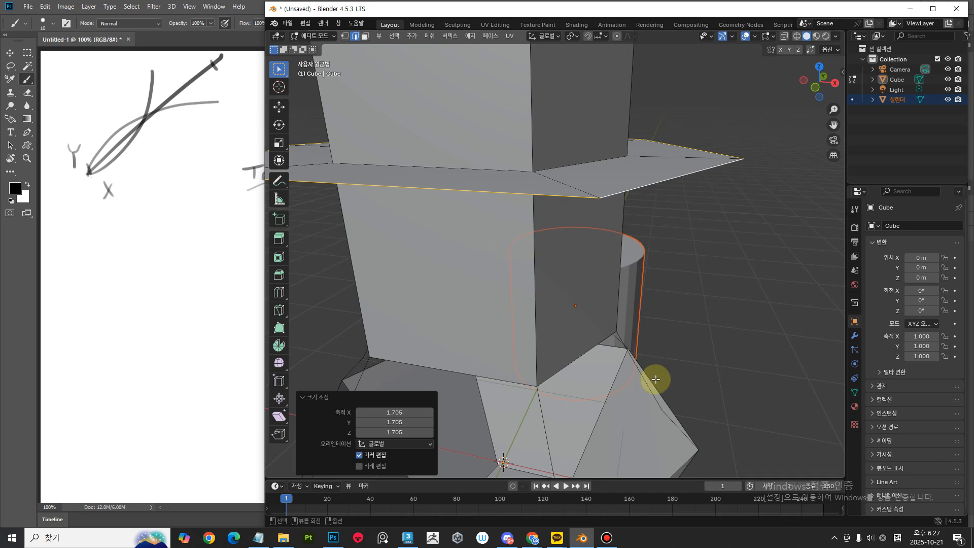
pyautogui.keyDown('alt'); pyautogui.moveTo(678, 363); pyautogui.dragTo(546, 276, button='middle'); pyautogui.keyUp('alt')
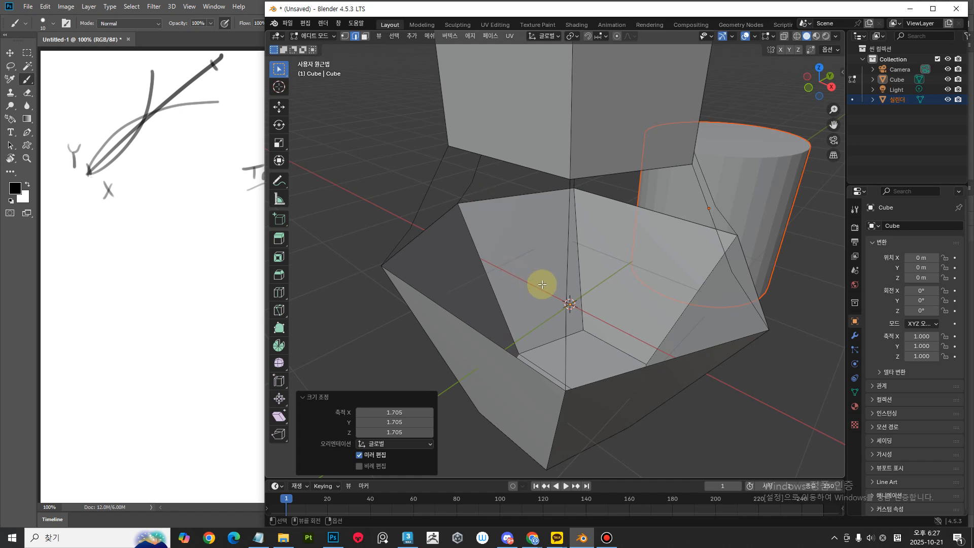
# Switch back to Photoshop, draw a ticked checkbox in front of "Backface Cull", and underline the checkbox.
pyautogui.click(253, 9)
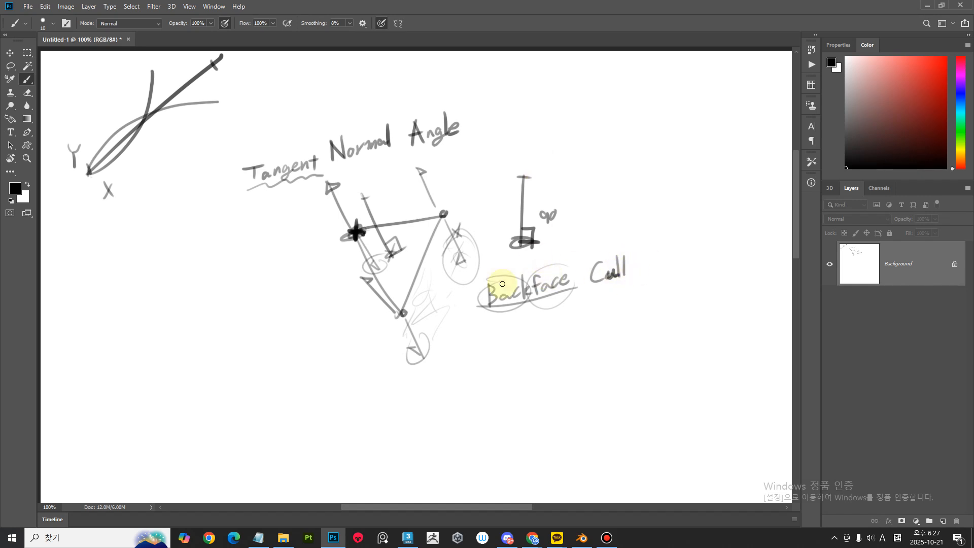
pyautogui.moveTo(452, 290)
pyautogui.mouseDown()
pyautogui.moveTo(466, 304)
pyautogui.moveTo(454, 297)
pyautogui.moveTo(473, 288)
pyautogui.mouseUp()
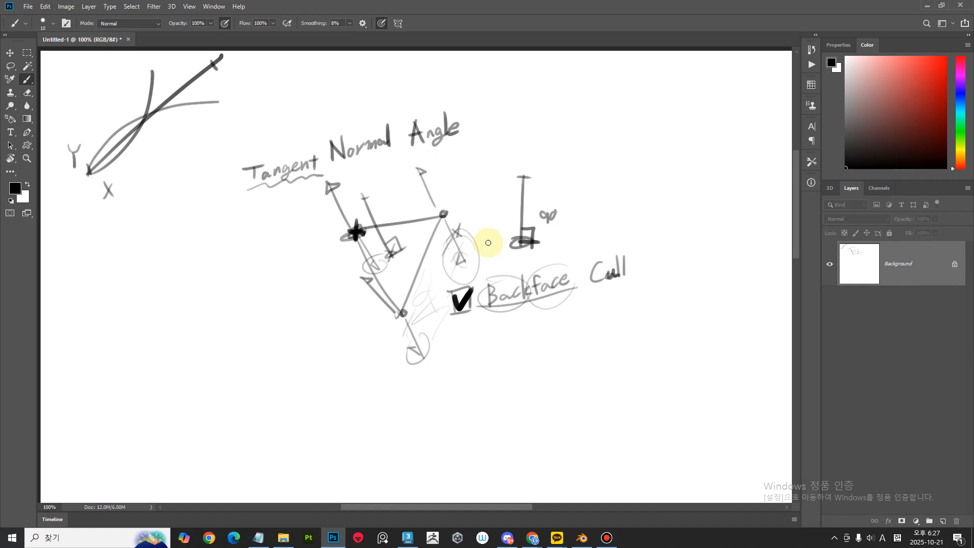
pyautogui.moveTo(452, 312); pyautogui.dragTo(479, 309)
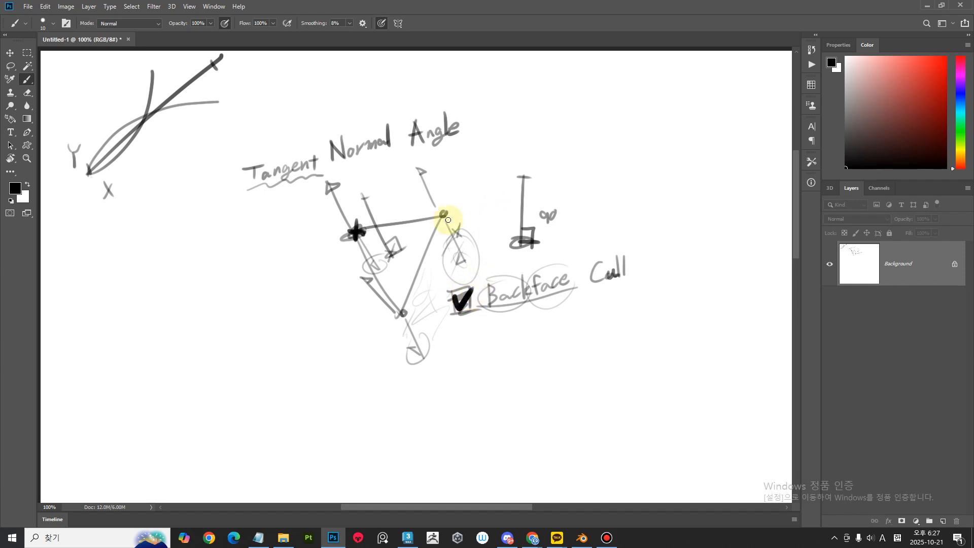
# Retrace the triangle's slanted edge, add an arrow beside it, and handwrite a circled "2개?" with an underlined "Yes".
pyautogui.moveTo(443, 218); pyautogui.dragTo(402, 311)
pyautogui.moveTo(359, 239)
pyautogui.mouseDown()
pyautogui.moveTo(404, 334)
pyautogui.moveTo(444, 217)
pyautogui.moveTo(400, 310)
pyautogui.moveTo(424, 297)
pyautogui.moveTo(436, 304)
pyautogui.mouseUp()
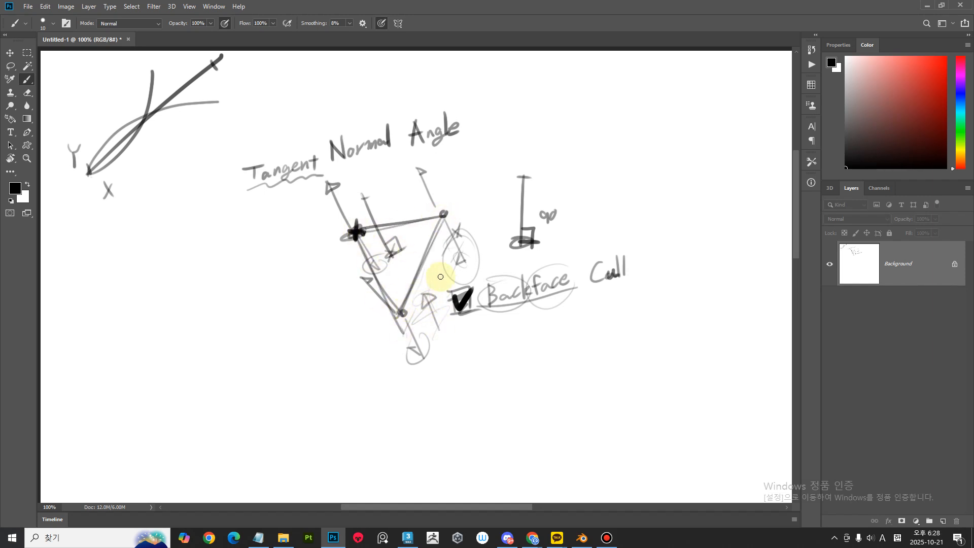
pyautogui.moveTo(473, 194); pyautogui.dragTo(498, 196)
pyautogui.moveTo(499, 191); pyautogui.dragTo(503, 190)
pyautogui.moveTo(505, 184)
pyautogui.mouseDown()
pyautogui.moveTo(510, 194)
pyautogui.moveTo(489, 223)
pyautogui.moveTo(502, 227)
pyautogui.moveTo(497, 219)
pyautogui.moveTo(488, 231)
pyautogui.moveTo(509, 229)
pyautogui.moveTo(511, 187)
pyautogui.mouseUp()
pyautogui.click(510, 199)
pyautogui.press('e')
pyautogui.press('b')
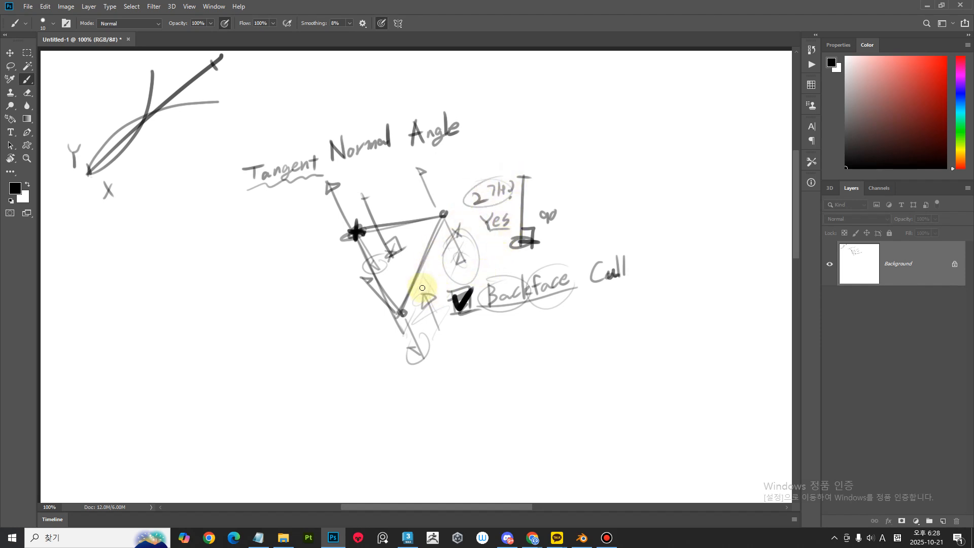
# Erase the tick from the checkbox in front of "Backface Cull".
pyautogui.moveTo(599, 263); pyautogui.dragTo(597, 278)
pyautogui.press('e')
pyautogui.moveTo(463, 299); pyautogui.dragTo(466, 295)
# Draw an upright wall folded into two panels in the empty area above "Cull".
pyautogui.press('b')
pyautogui.moveTo(627, 87); pyautogui.dragTo(627, 223)
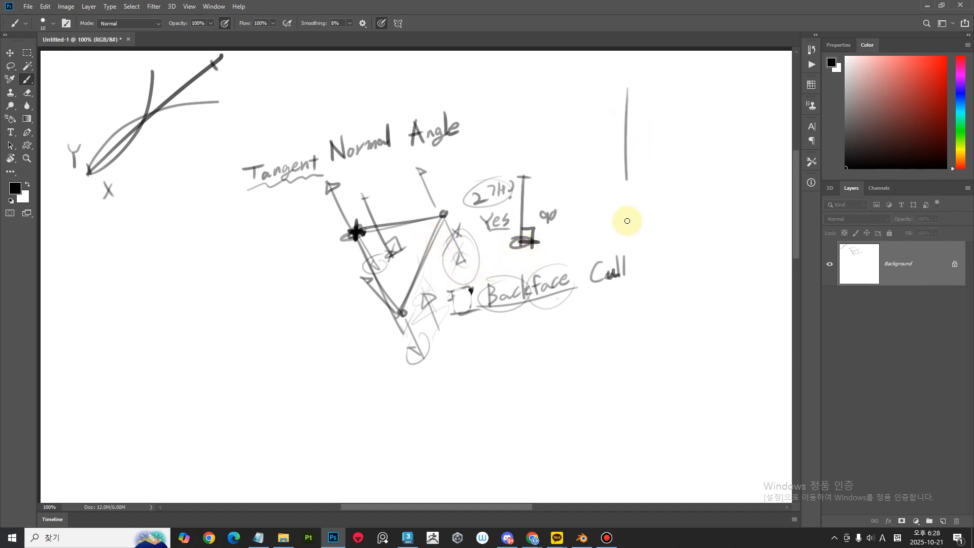
pyautogui.moveTo(626, 82)
pyautogui.mouseDown()
pyautogui.moveTo(704, 122)
pyautogui.moveTo(750, 98)
pyautogui.moveTo(729, 239)
pyautogui.mouseUp()
pyautogui.moveTo(706, 126)
pyautogui.mouseDown()
pyautogui.moveTo(690, 263)
pyautogui.moveTo(721, 237)
pyautogui.mouseUp()
pyautogui.moveTo(627, 219); pyautogui.dragTo(688, 267)
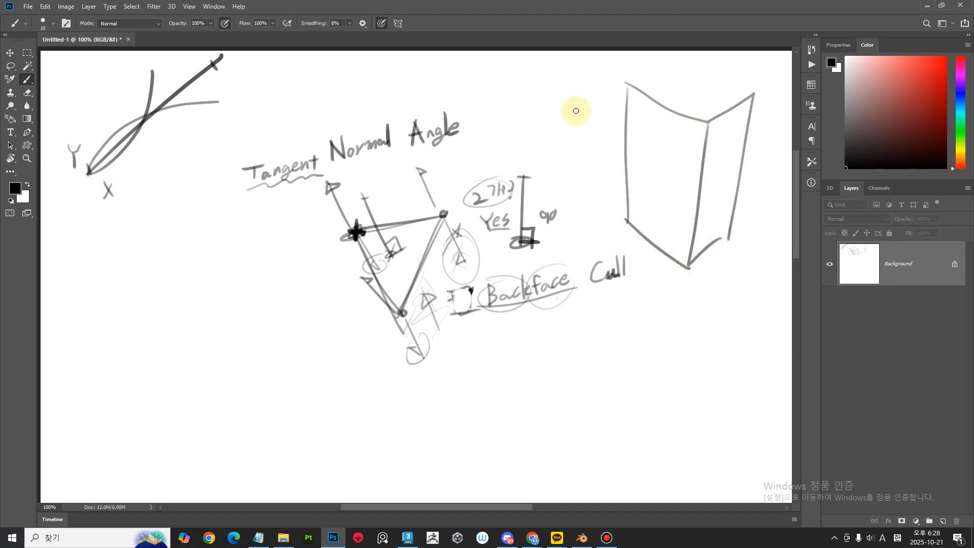
# Draw an arrow pointing at the folded wall, and split its panels with a crosswise line that has a flap extending outward.
pyautogui.moveTo(566, 107); pyautogui.dragTo(561, 132)
pyautogui.moveTo(622, 161)
pyautogui.mouseDown()
pyautogui.moveTo(700, 206)
pyautogui.moveTo(739, 180)
pyautogui.mouseUp()
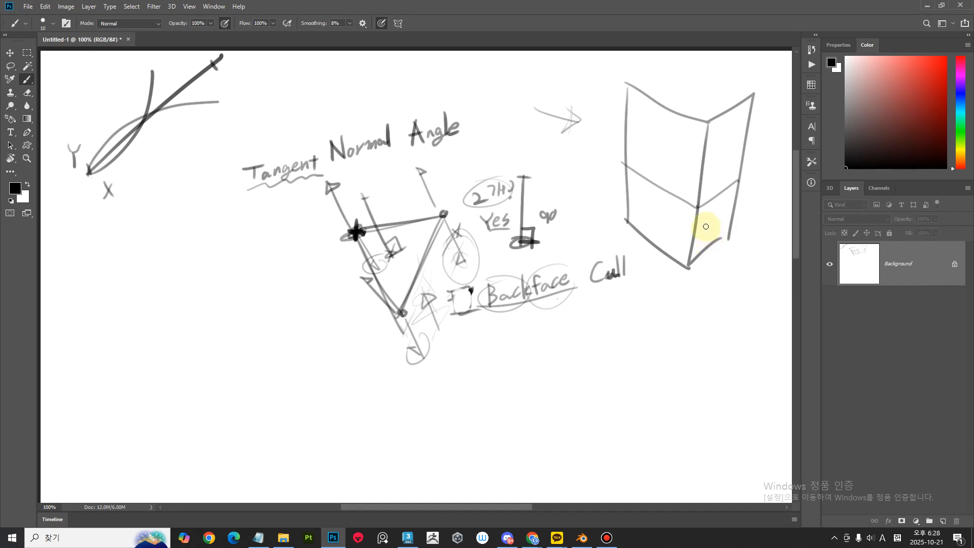
pyautogui.moveTo(624, 169); pyautogui.dragTo(567, 210)
pyautogui.moveTo(701, 209); pyautogui.dragTo(646, 255)
pyautogui.moveTo(579, 199); pyautogui.dragTo(647, 256)
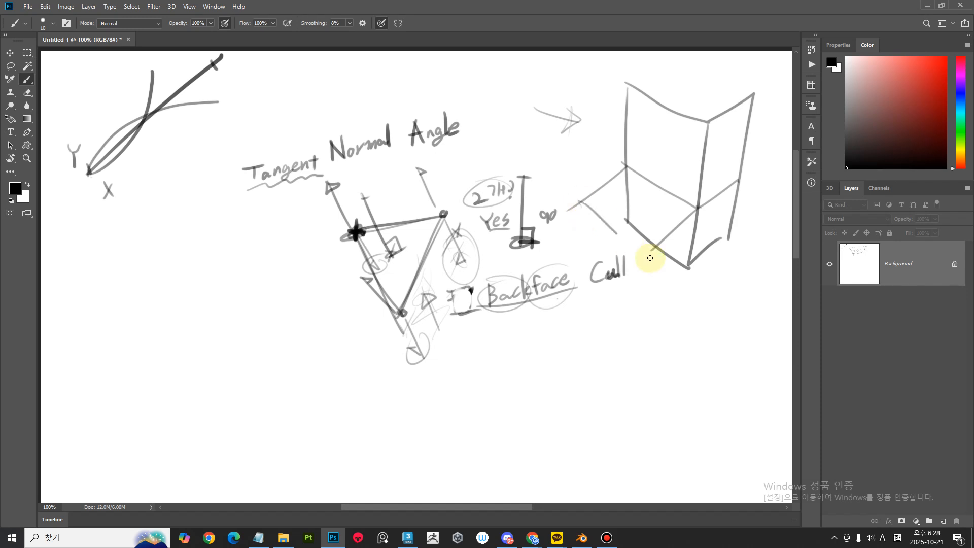
# Hatch the upper part of the wall's wider panel with diagonal red strokes.
pyautogui.click(944, 57)
pyautogui.moveTo(642, 95)
pyautogui.mouseDown()
pyautogui.moveTo(623, 123)
pyautogui.moveTo(628, 137)
pyautogui.mouseUp()
pyautogui.moveTo(676, 108); pyautogui.dragTo(628, 152)
pyautogui.moveTo(691, 112)
pyautogui.mouseDown()
pyautogui.moveTo(630, 171)
pyautogui.moveTo(644, 178)
pyautogui.mouseUp()
pyautogui.moveTo(703, 142); pyautogui.dragTo(658, 182)
pyautogui.moveTo(693, 166)
pyautogui.mouseDown()
pyautogui.moveTo(673, 184)
pyautogui.moveTo(678, 195)
pyautogui.moveTo(624, 206)
pyautogui.moveTo(626, 218)
pyautogui.mouseUp()
pyautogui.click(689, 197)
# Hatch the lower part of the wider panel with diagonal blue strokes.
pyautogui.click(960, 93)
pyautogui.moveTo(677, 191)
pyautogui.mouseDown()
pyautogui.moveTo(635, 226)
pyautogui.moveTo(644, 236)
pyautogui.mouseUp()
pyautogui.moveTo(695, 206)
pyautogui.mouseDown()
pyautogui.moveTo(655, 243)
pyautogui.moveTo(665, 254)
pyautogui.mouseUp()
pyautogui.moveTo(702, 224)
pyautogui.mouseDown()
pyautogui.moveTo(674, 261)
pyautogui.moveTo(682, 264)
pyautogui.mouseUp()
# Hatch the flap extending from the wall with green strokes.
pyautogui.click(960, 129)
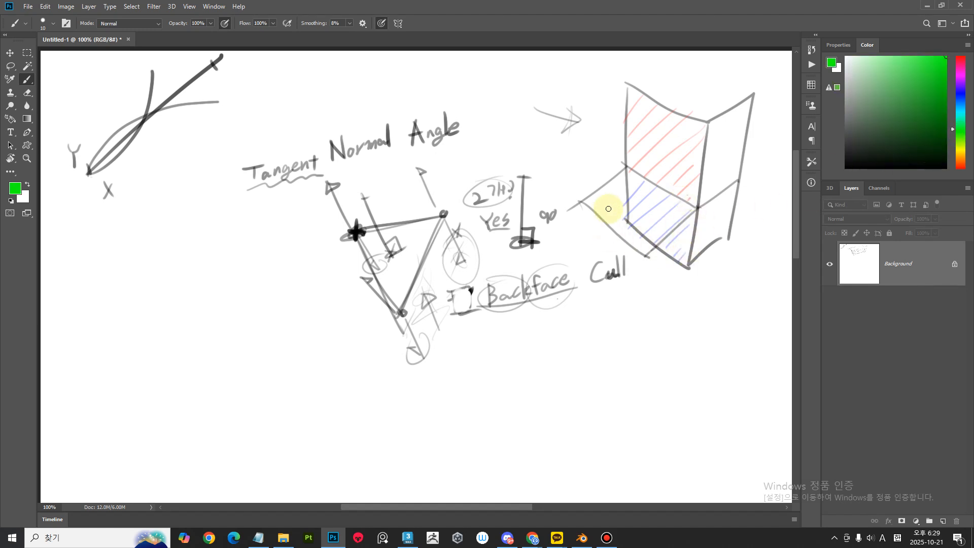
pyautogui.moveTo(597, 191); pyautogui.dragTo(603, 225)
pyautogui.moveTo(611, 177)
pyautogui.mouseDown()
pyautogui.moveTo(619, 236)
pyautogui.moveTo(645, 249)
pyautogui.mouseUp()
pyautogui.moveTo(643, 187)
pyautogui.mouseDown()
pyautogui.moveTo(654, 264)
pyautogui.moveTo(662, 238)
pyautogui.mouseUp()
pyautogui.moveTo(661, 185); pyautogui.dragTo(667, 238)
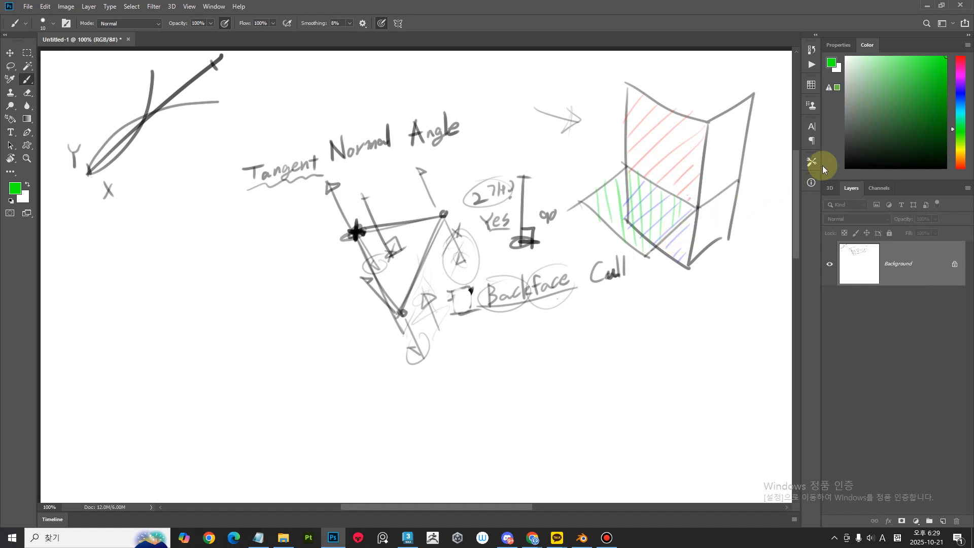
# Label the flap's upper side with a red 1 and arrow, its underside with a blue 2 and arrow, and its edge with a magenta "3?".
pyautogui.moveTo(962, 70); pyautogui.dragTo(962, 56)
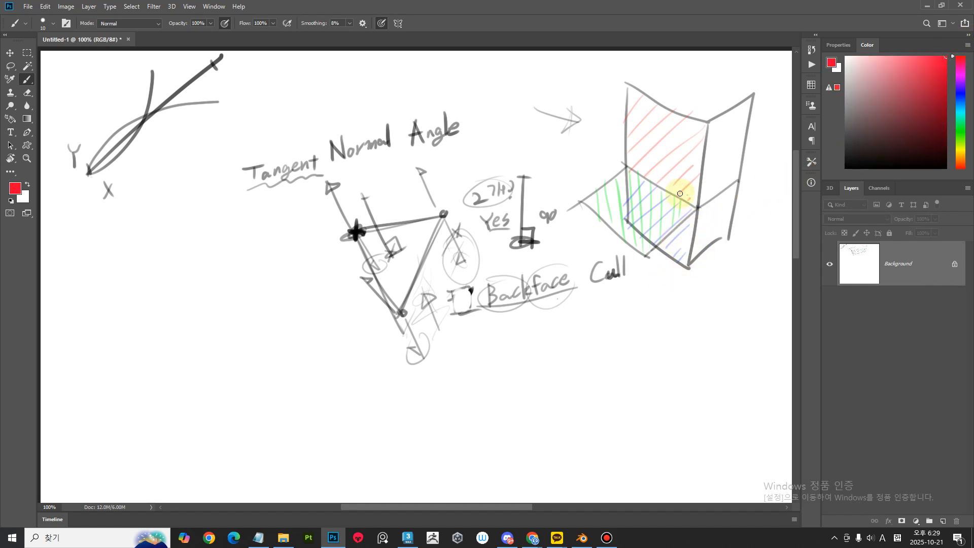
pyautogui.moveTo(595, 185); pyautogui.dragTo(586, 173)
pyautogui.moveTo(584, 182)
pyautogui.mouseDown()
pyautogui.moveTo(598, 171)
pyautogui.moveTo(580, 171)
pyautogui.mouseUp()
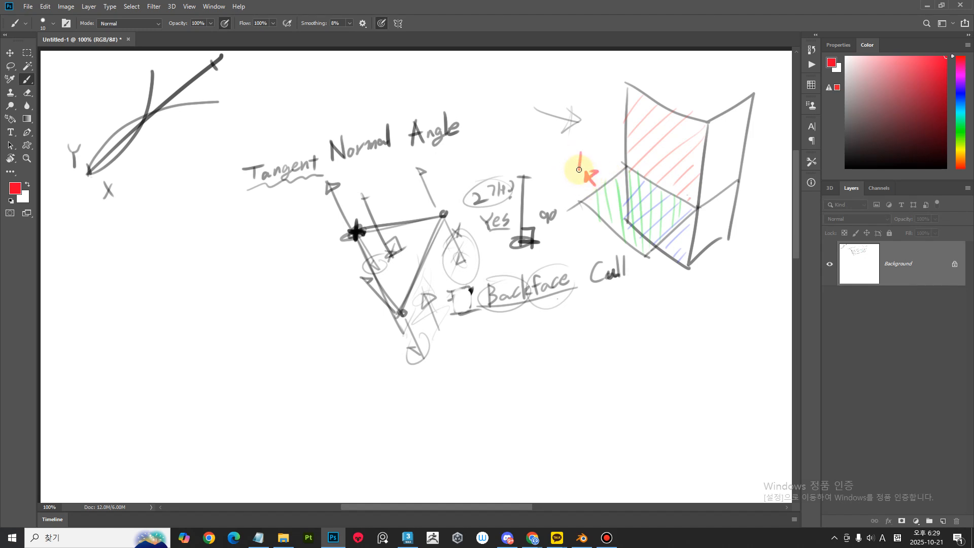
pyautogui.click(964, 95)
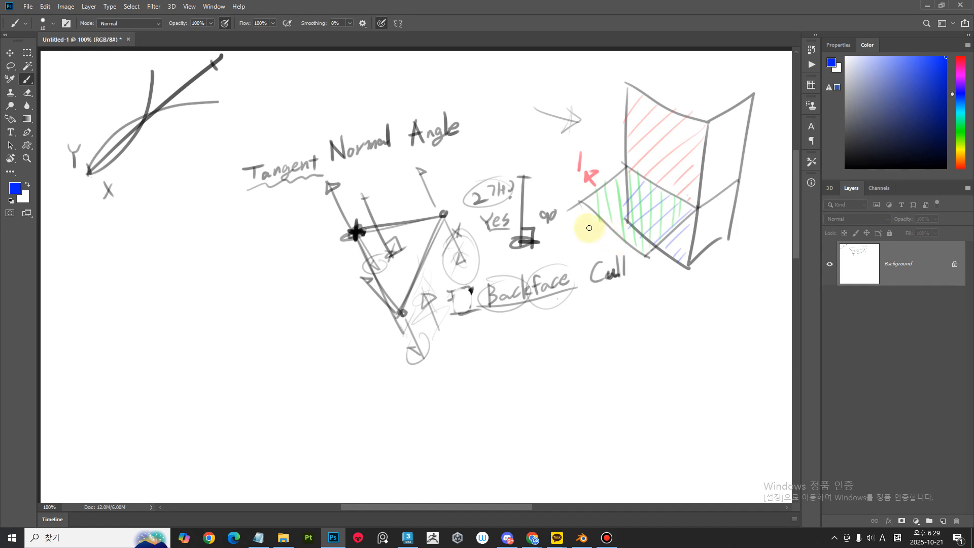
pyautogui.moveTo(579, 224)
pyautogui.mouseDown()
pyautogui.moveTo(594, 239)
pyautogui.moveTo(584, 255)
pyautogui.mouseUp()
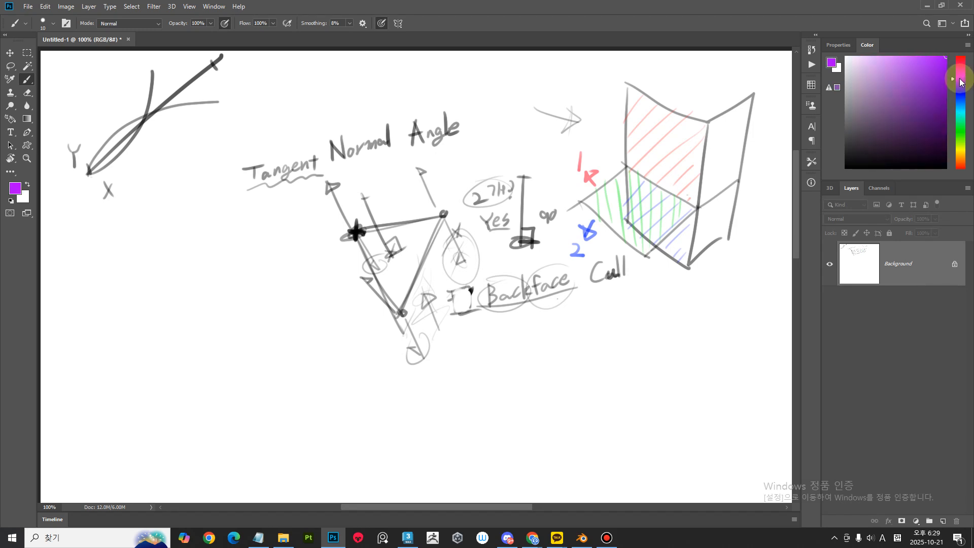
pyautogui.moveTo(548, 184)
pyautogui.mouseDown()
pyautogui.moveTo(549, 202)
pyautogui.moveTo(569, 201)
pyautogui.mouseUp()
pyautogui.click(569, 205)
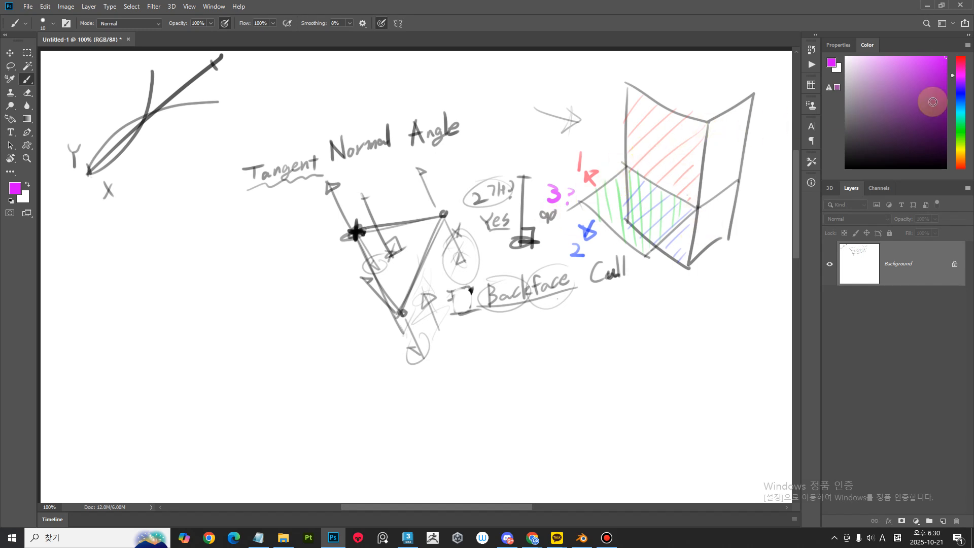
# Draw a magenta vertical line with a sideways arrow, and add green dots with upward arrows at both ends of that arrow.
pyautogui.moveTo(233, 160); pyautogui.dragTo(230, 359)
pyautogui.moveTo(231, 256)
pyautogui.mouseDown()
pyautogui.moveTo(244, 267)
pyautogui.moveTo(129, 253)
pyautogui.moveTo(148, 266)
pyautogui.mouseUp()
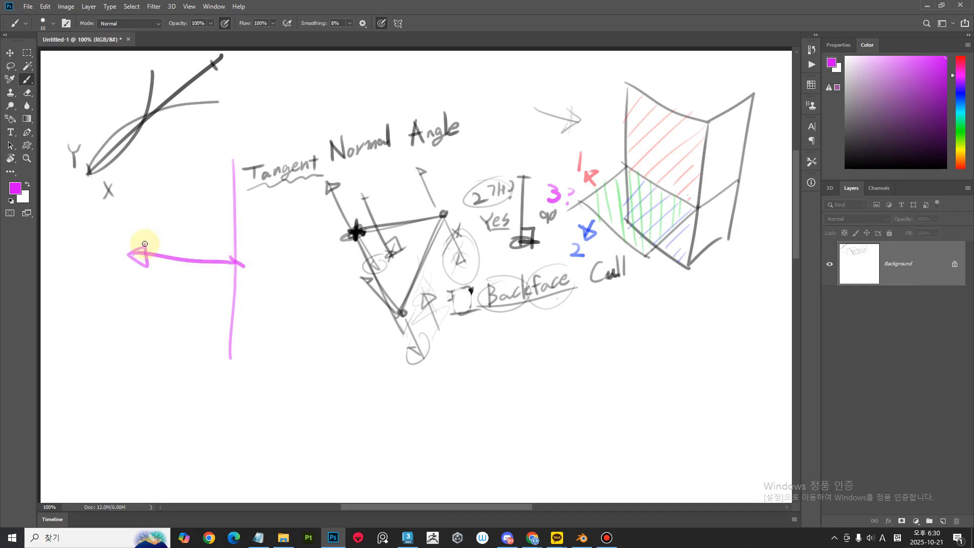
pyautogui.click(962, 127)
pyautogui.moveTo(232, 255); pyautogui.dragTo(232, 258)
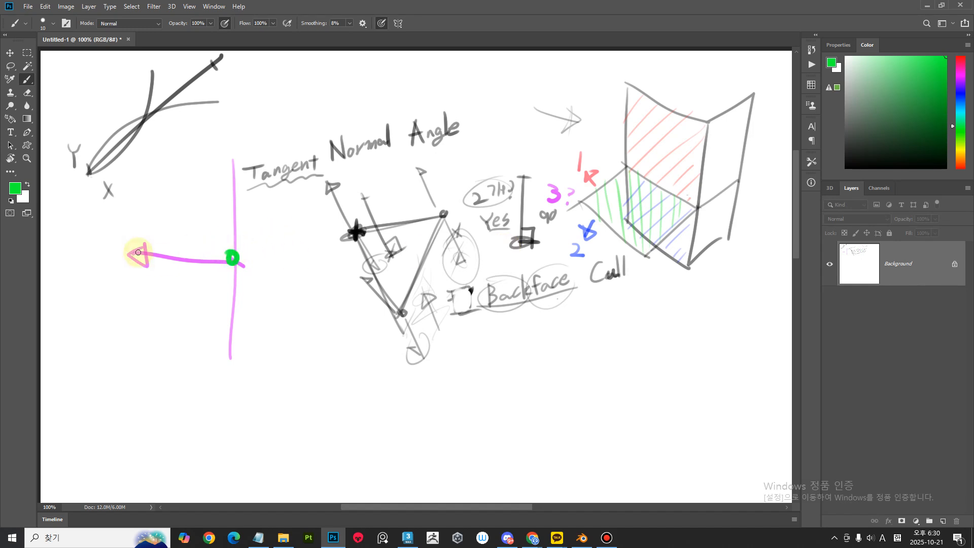
pyautogui.moveTo(137, 245); pyautogui.dragTo(133, 248)
pyautogui.moveTo(232, 256)
pyautogui.mouseDown()
pyautogui.moveTo(211, 193)
pyautogui.moveTo(227, 212)
pyautogui.mouseUp()
pyautogui.moveTo(133, 246)
pyautogui.mouseDown()
pyautogui.moveTo(121, 191)
pyautogui.moveTo(126, 204)
pyautogui.mouseUp()
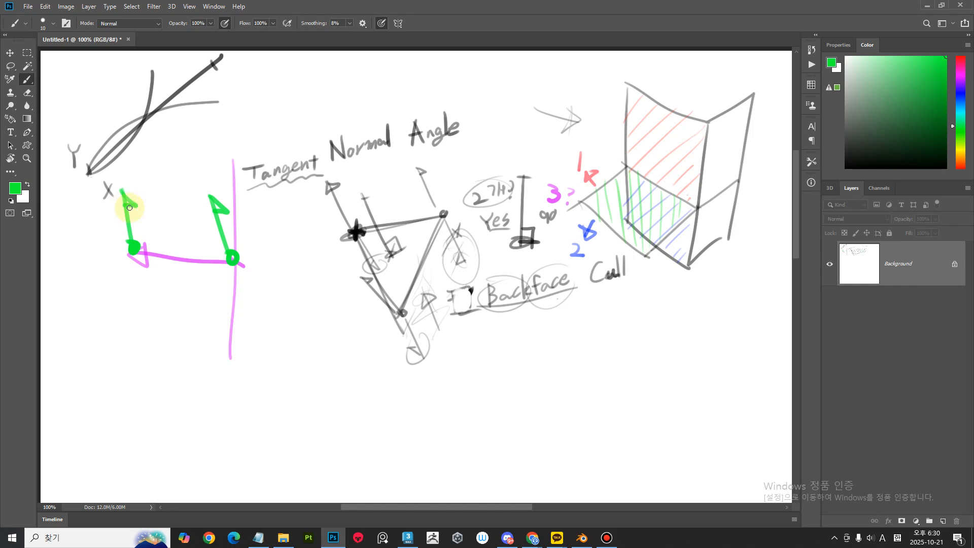
# Draw a dashed green downward arrow from the sideways arrow's outer end and mark it with a green X.
pyautogui.moveTo(138, 268); pyautogui.dragTo(144, 329)
pyautogui.moveTo(146, 284); pyautogui.dragTo(156, 299)
pyautogui.moveTo(155, 282); pyautogui.dragTo(145, 301)
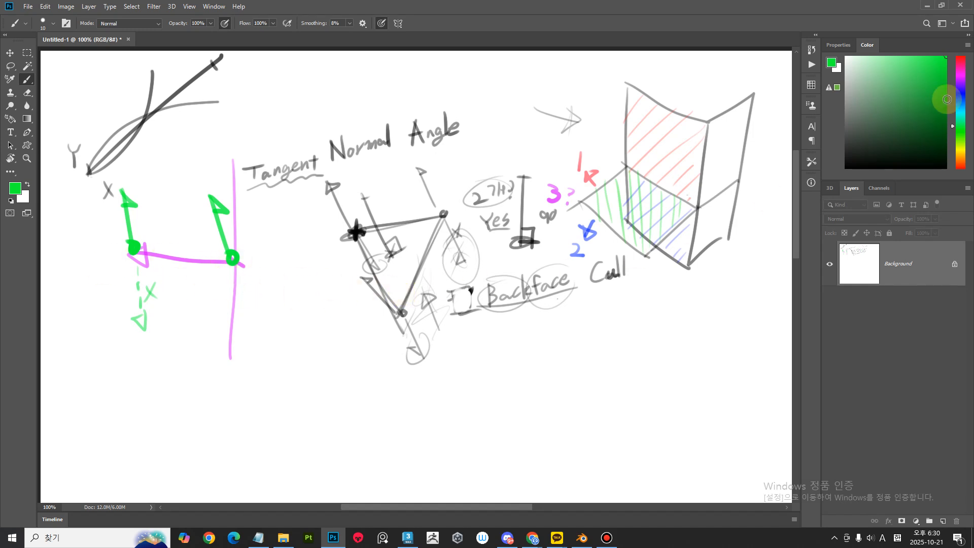
# Draw a second magenta line just below the first sideways one, with green downward arrows at both of its ends.
pyautogui.click(961, 77)
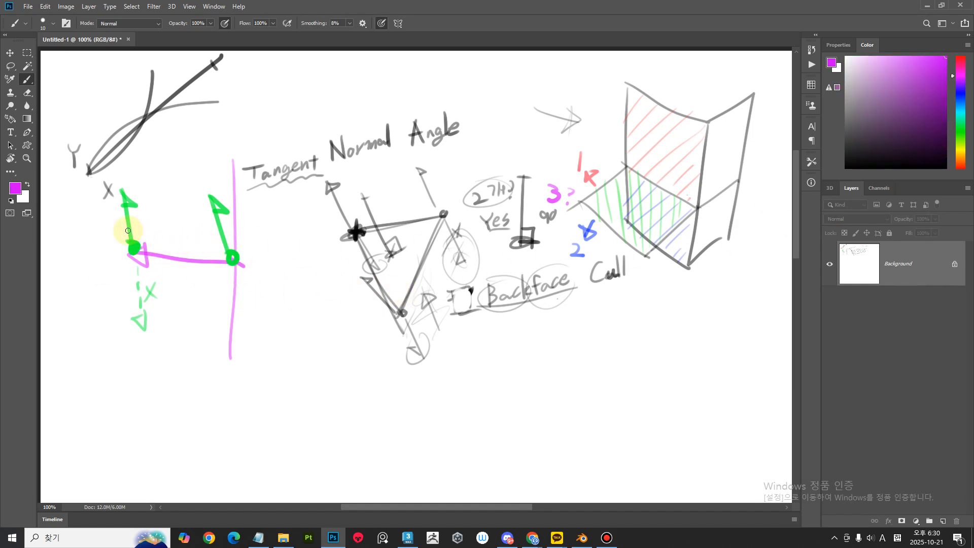
pyautogui.moveTo(139, 254)
pyautogui.mouseDown()
pyautogui.moveTo(235, 276)
pyautogui.moveTo(212, 328)
pyautogui.moveTo(224, 319)
pyautogui.mouseUp()
pyautogui.click(961, 127)
pyautogui.moveTo(130, 260)
pyautogui.mouseDown()
pyautogui.moveTo(112, 296)
pyautogui.moveTo(125, 289)
pyautogui.mouseUp()
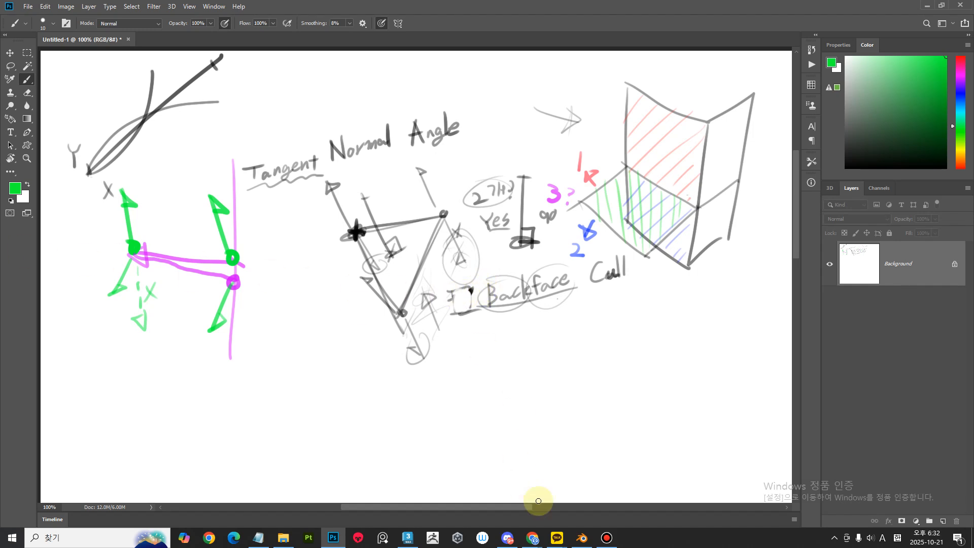
# Switch to Blender to view the open lower body, and in Notepad start a new note line reading "엣지 익스트루드 - ".
pyautogui.click(590, 540)
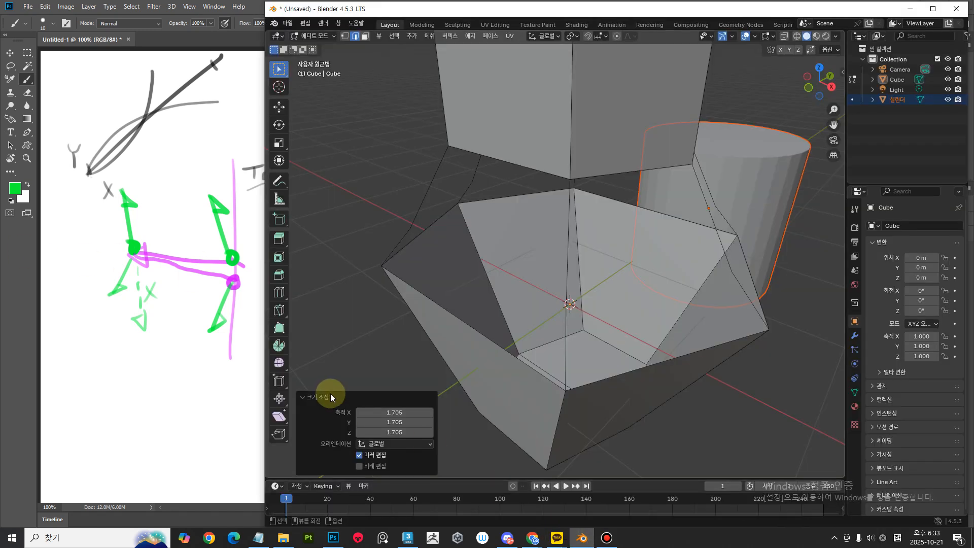
pyautogui.moveTo(543, 411); pyautogui.dragTo(441, 483, button='middle')
pyautogui.click(258, 538)
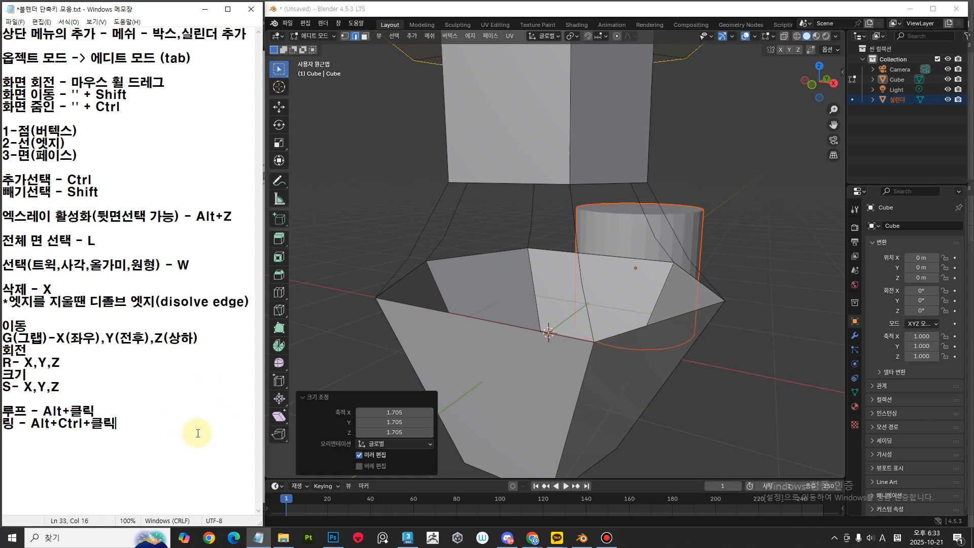
pyautogui.press('Return')
pyautogui.press('Return')
pyautogui.write('dpt')
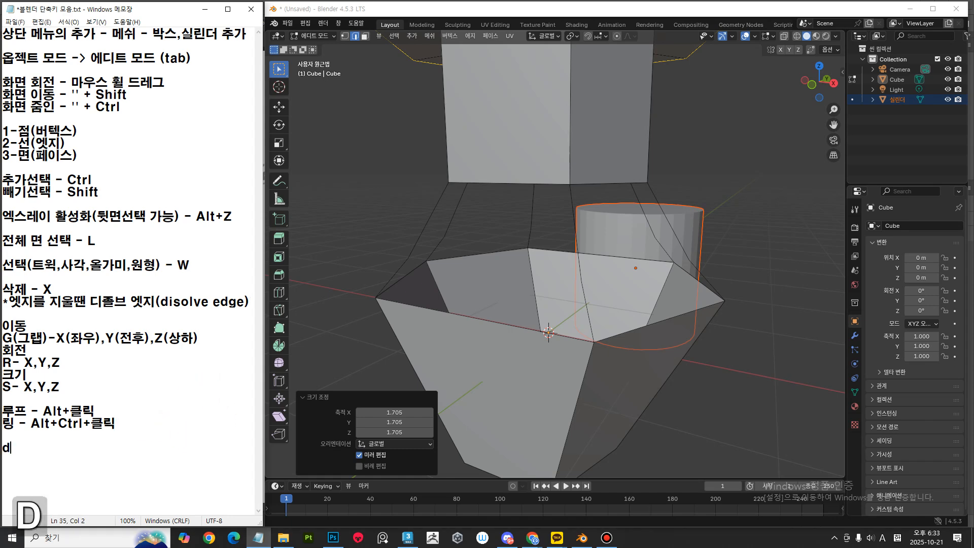
pyautogui.press('BackSpace')
pyautogui.press('BackSpace')
pyautogui.press('BackSpace')
pyautogui.write('엣지 ')
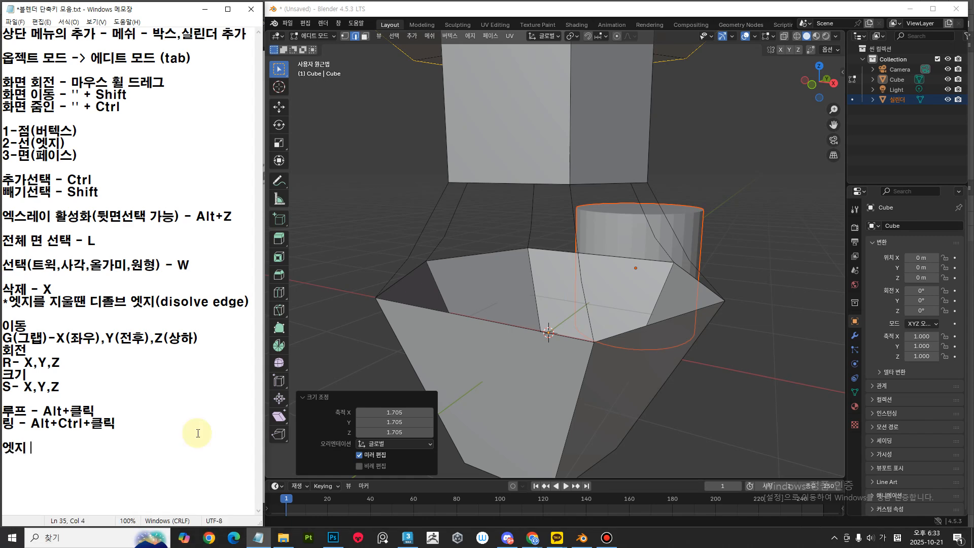
pyautogui.write('ㄸ')
pyautogui.press('BackSpace')
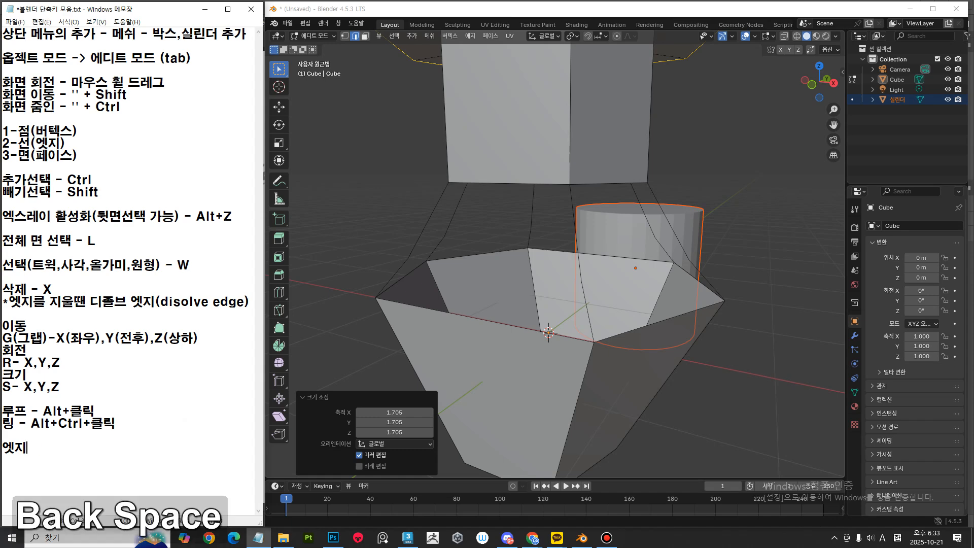
pyautogui.write('익스트루드 - ')
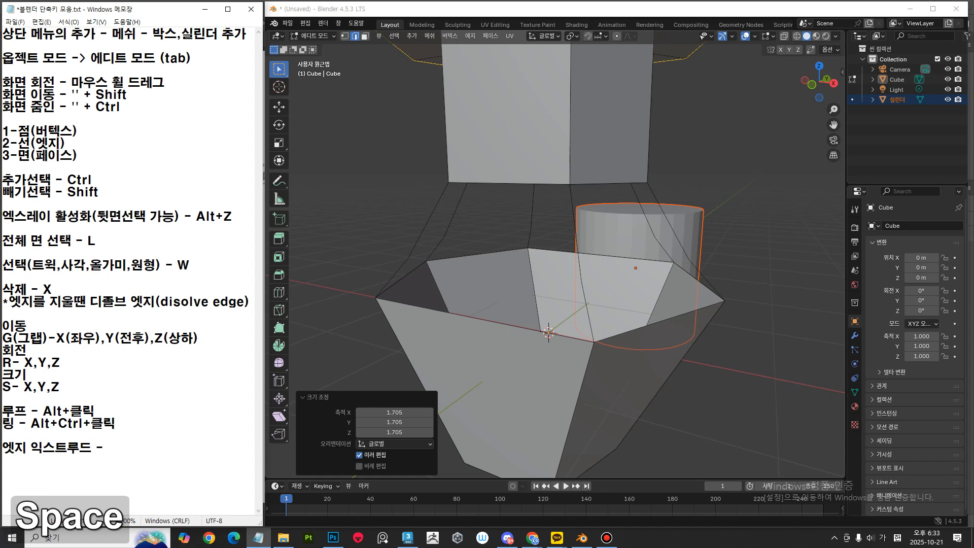
# Complete the edge extrude note with "E (쓰지말것)" and put an asterisk in front of it.
pyautogui.write('E ()')
pyautogui.press('Left')
pyautogui.write('쓰지말것')
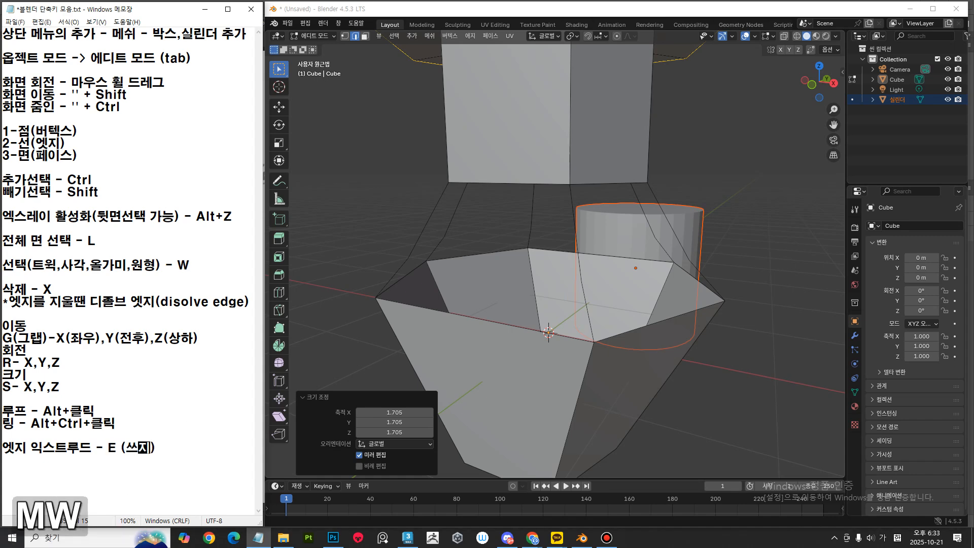
pyautogui.press('Home')
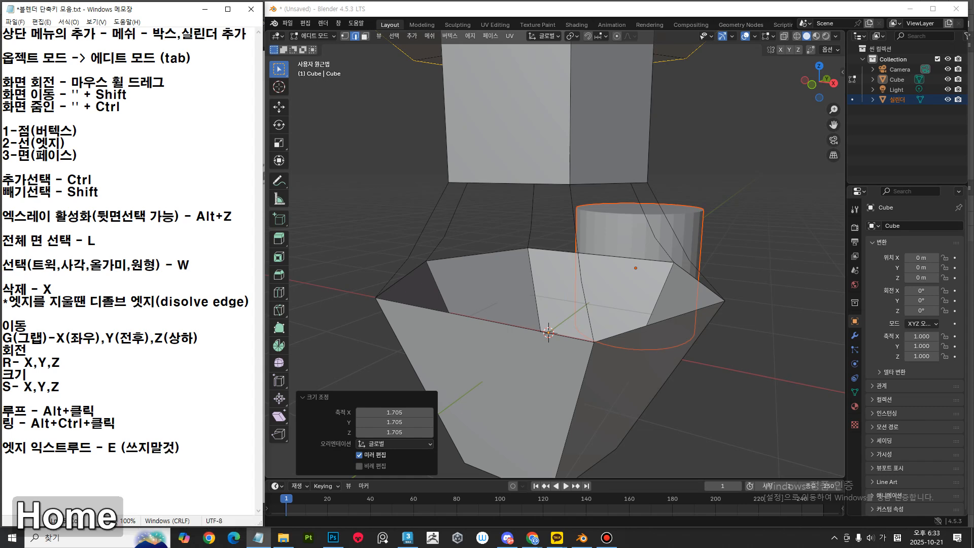
pyautogui.write('*')
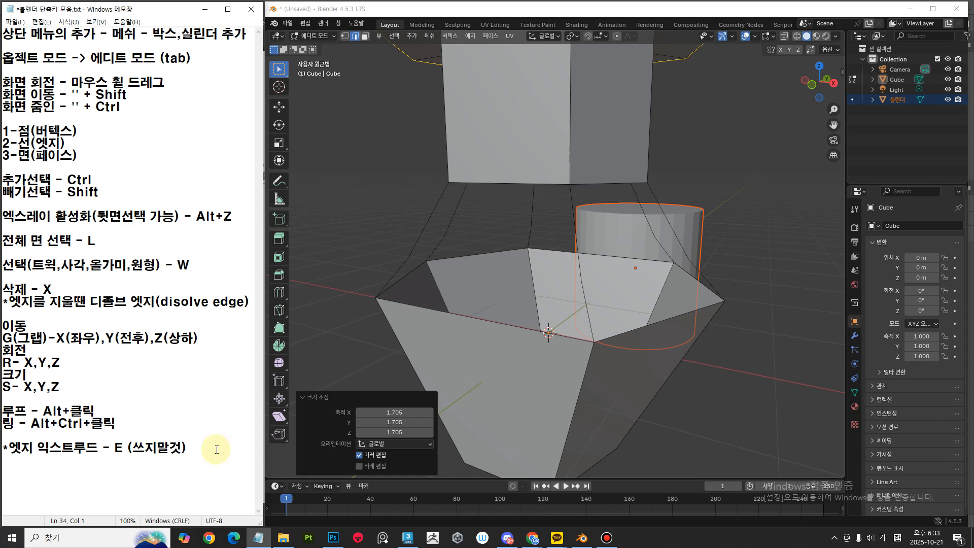
# In Blender, box-select the vertices midway along the loose edges between the upper block and lower body, and delete them.
pyautogui.moveTo(626, 352); pyautogui.dragTo(518, 379, button='middle')
pyautogui.moveTo(565, 306); pyautogui.dragTo(583, 249, button='middle')
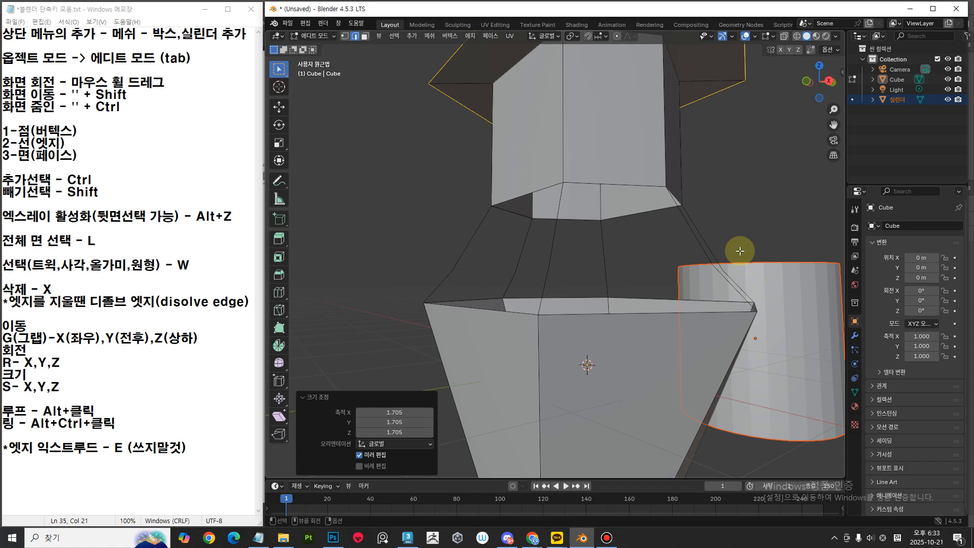
pyautogui.press('1')
pyautogui.moveTo(748, 247); pyautogui.dragTo(423, 279)
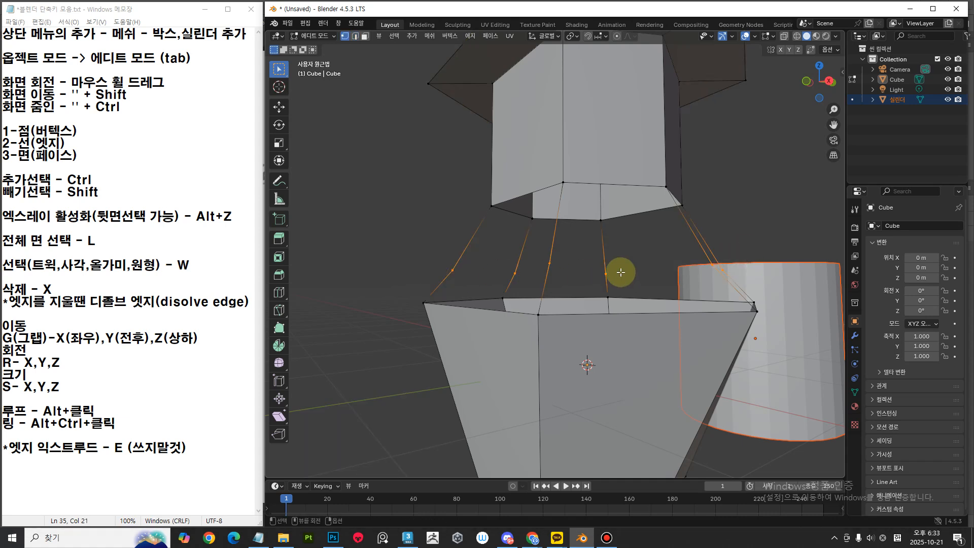
pyautogui.press('Delete')
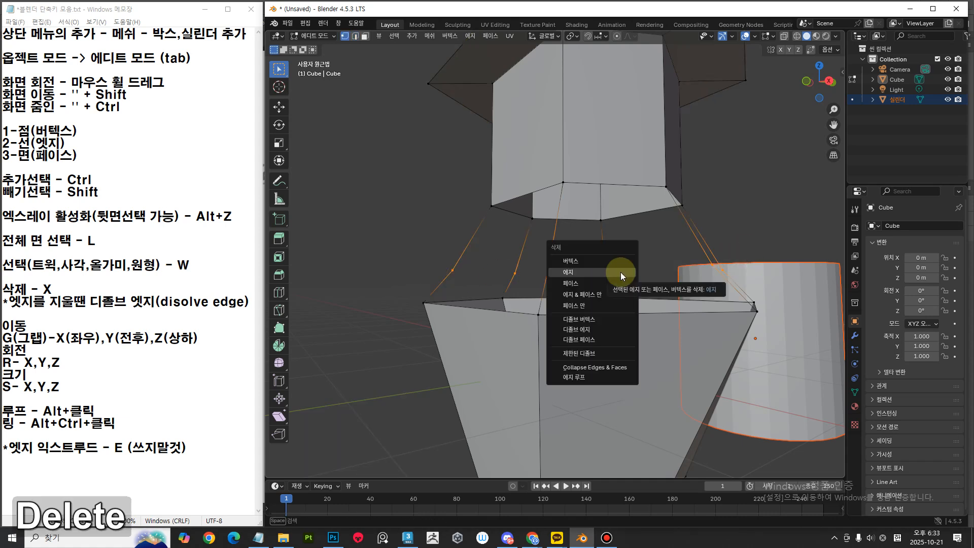
pyautogui.click(608, 266)
pyautogui.moveTo(609, 261); pyautogui.dragTo(609, 315, button='middle')
# Move the "*엣지 익스트루드 - E (쓰지말것)" note directly under the dissolve edge line in Notepad.
pyautogui.moveTo(256, 301); pyautogui.dragTo(33, 301)
pyautogui.moveTo(203, 447); pyautogui.dragTo(11, 447)
pyautogui.hotkey('ctrl', 'x')
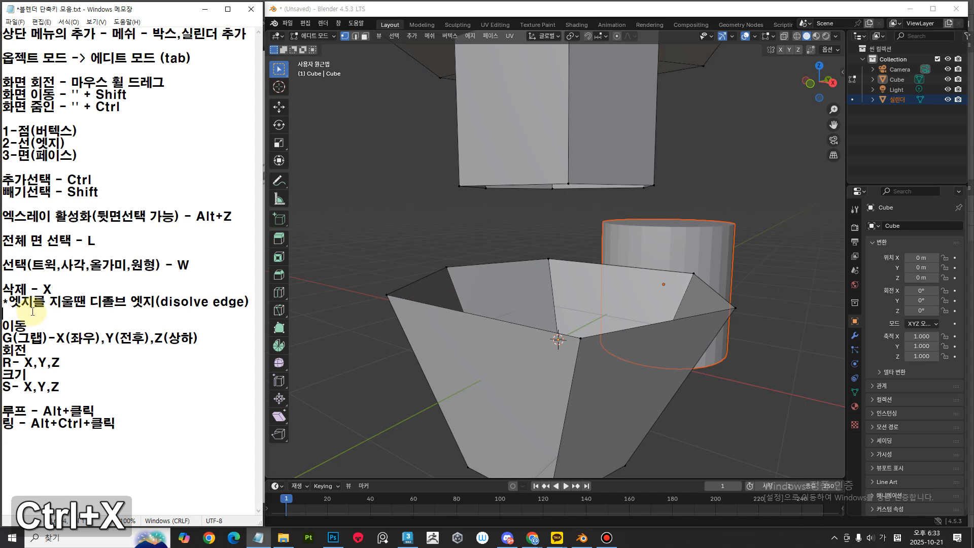
pyautogui.press('Return')
pyautogui.press('Up')
pyautogui.hotkey('ctrl', 'v')
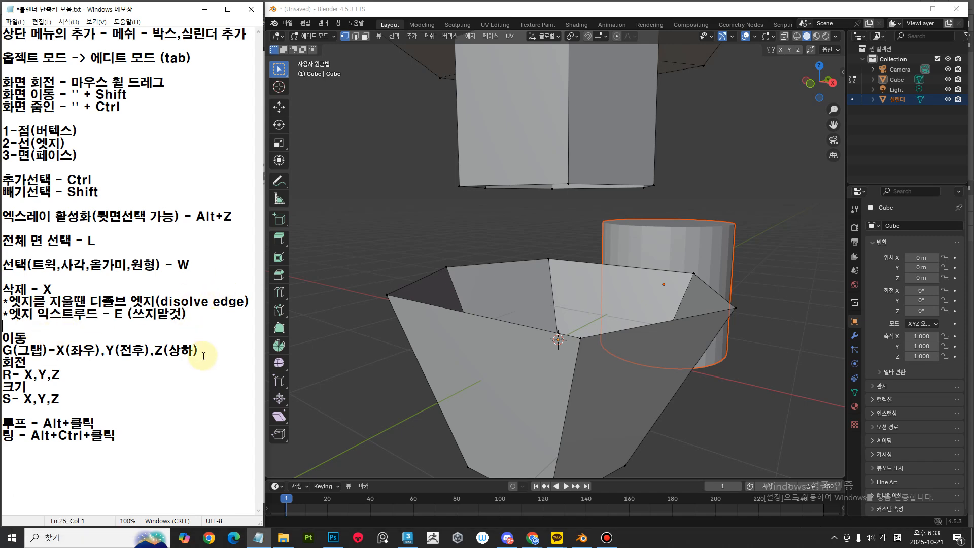
# Delete one face of the brim around the upper block in Blender.
pyautogui.moveTo(738, 334); pyautogui.dragTo(659, 256, button='middle')
pyautogui.press('3')
pyautogui.click(640, 284)
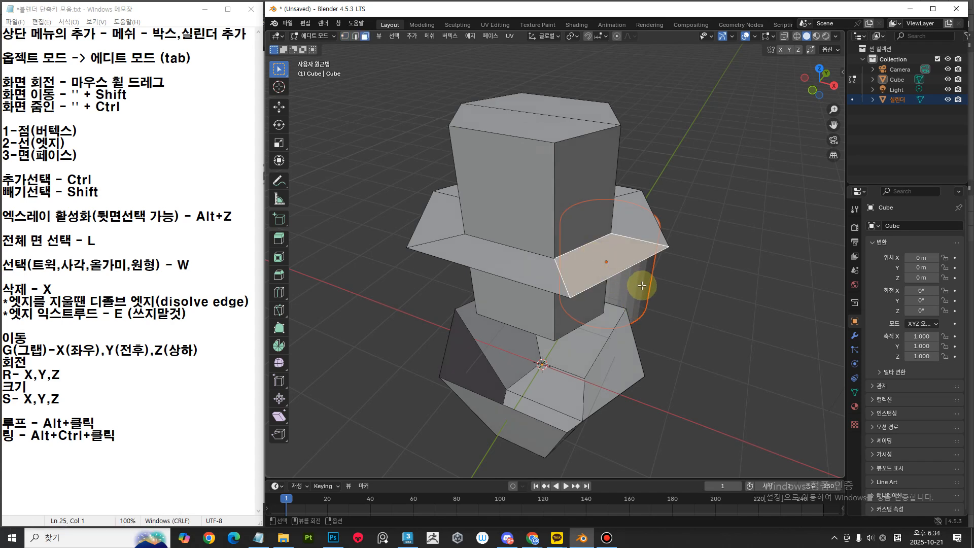
pyautogui.press('Delete')
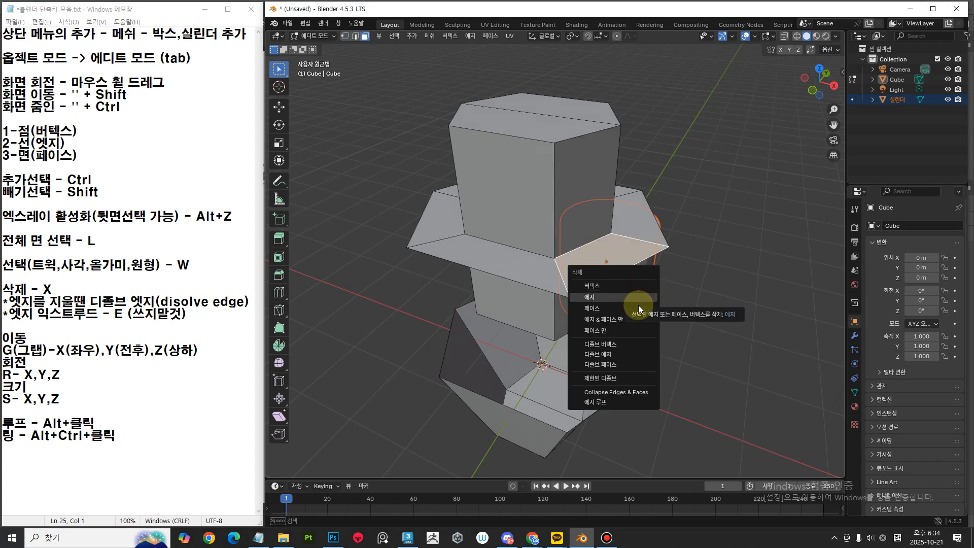
pyautogui.click(638, 304)
# Move the block's corner vertex beside the brim gap upward along the Z axis.
pyautogui.moveTo(638, 305); pyautogui.dragTo(570, 309, button='middle')
pyautogui.press('1')
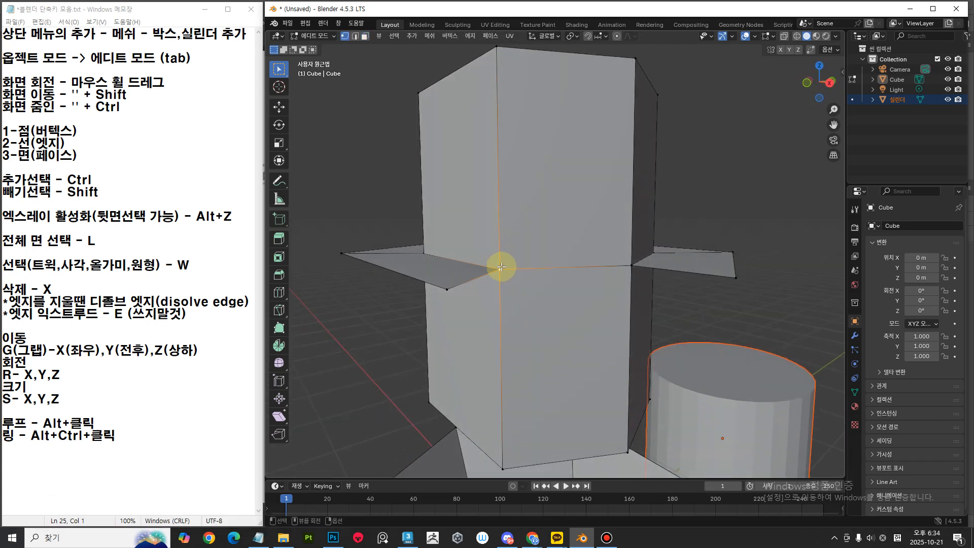
pyautogui.press('g')
pyautogui.press('z')
pyautogui.click(503, 229)
# Select the brim face attached to the raised corner and examine the whole model from several angles.
pyautogui.moveTo(448, 289); pyautogui.dragTo(511, 276, button='middle')
pyautogui.click(440, 223)
pyautogui.press('3')
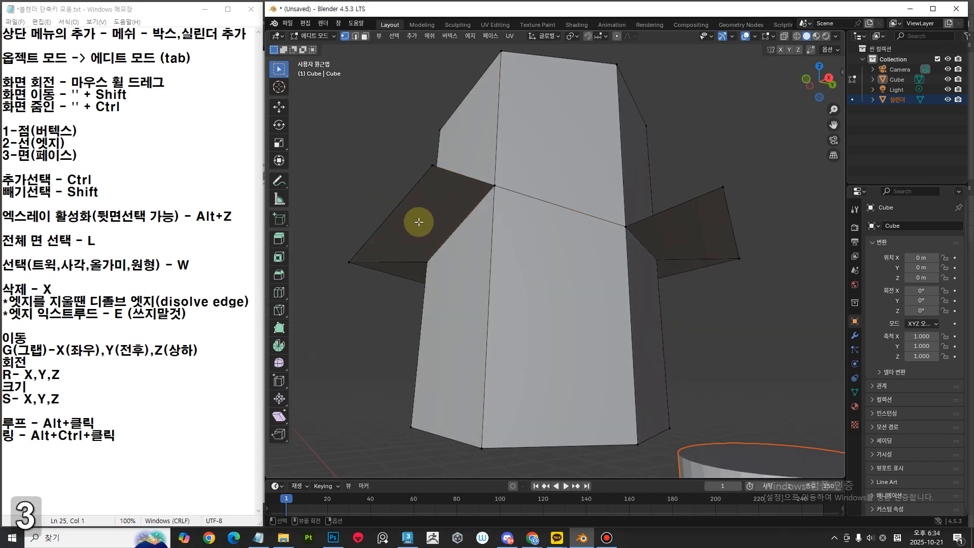
pyautogui.click(417, 218)
pyautogui.moveTo(458, 264); pyautogui.dragTo(516, 314, button='middle')
pyautogui.scroll(-4, 547, 292)
pyautogui.scroll(4, 543, 297)
pyautogui.keyDown('shift'); pyautogui.moveTo(569, 279); pyautogui.dragTo(580, 227, button='middle'); pyautogui.keyUp('shift')
pyautogui.scroll(-6, 580, 226)
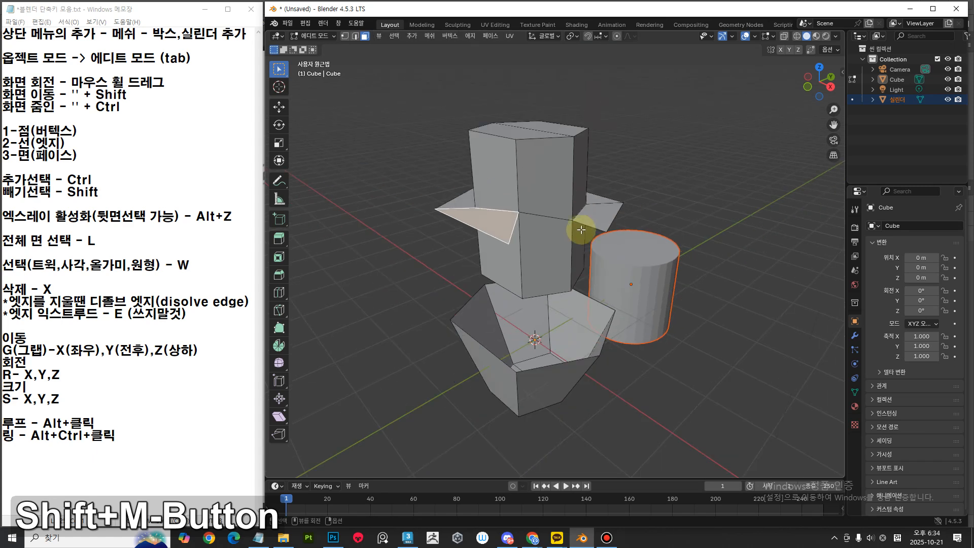
pyautogui.moveTo(587, 282); pyautogui.dragTo(594, 301, button='middle')
pyautogui.keyDown('shift'); pyautogui.moveTo(592, 304); pyautogui.dragTo(577, 278, button='middle'); pyautogui.keyUp('shift')
pyautogui.scroll(3, 587, 279)
pyautogui.scroll(1, 577, 278)
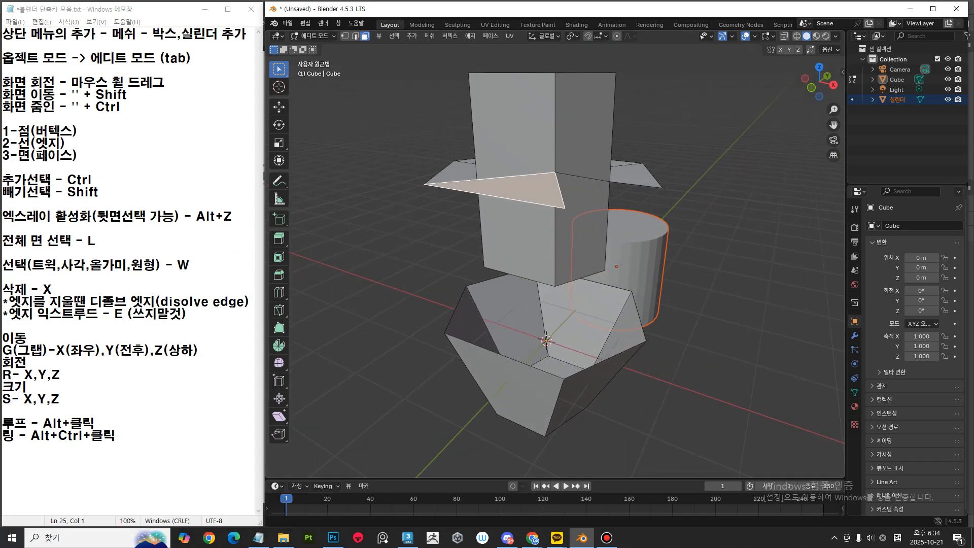